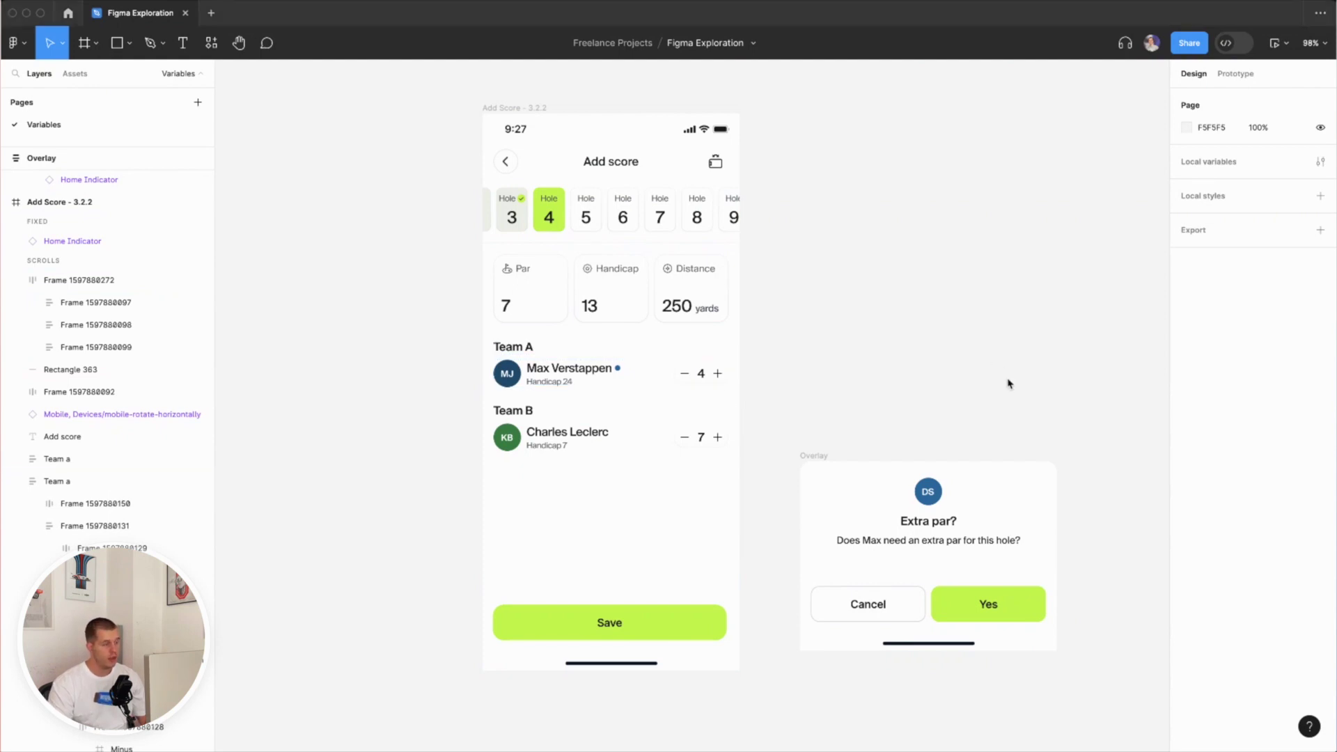
- Duplicate the Add Score frame, try a score of 4 in the copy, then delete the copy
scroll(875, 368, down, 3)
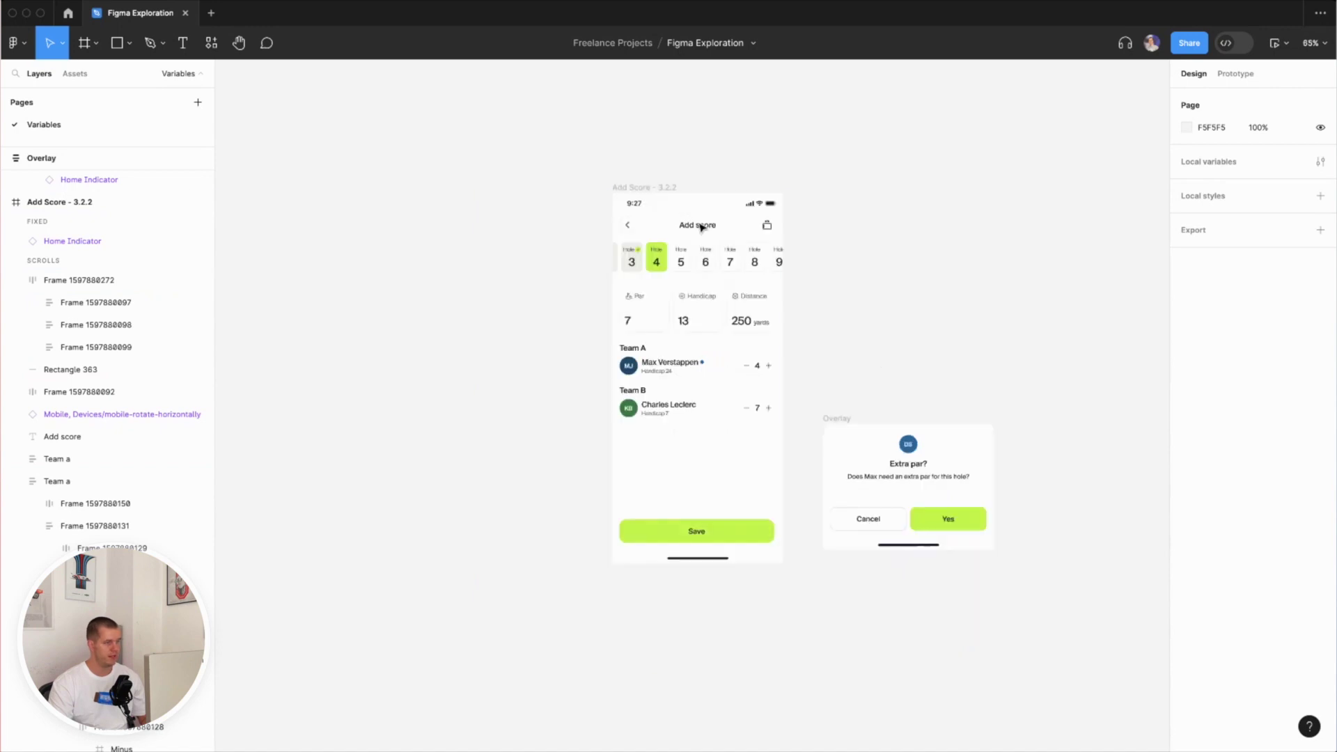
click(660, 186)
key(super+d)
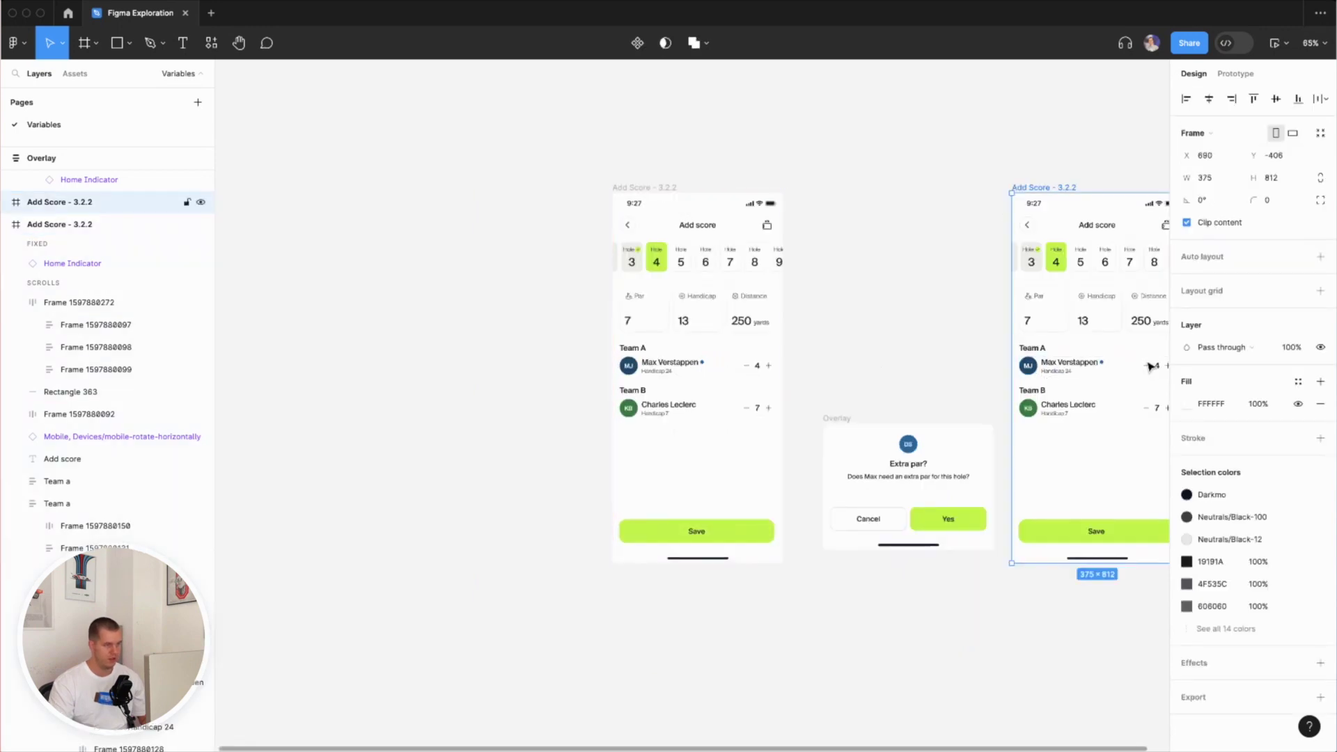
double_click(1155, 366)
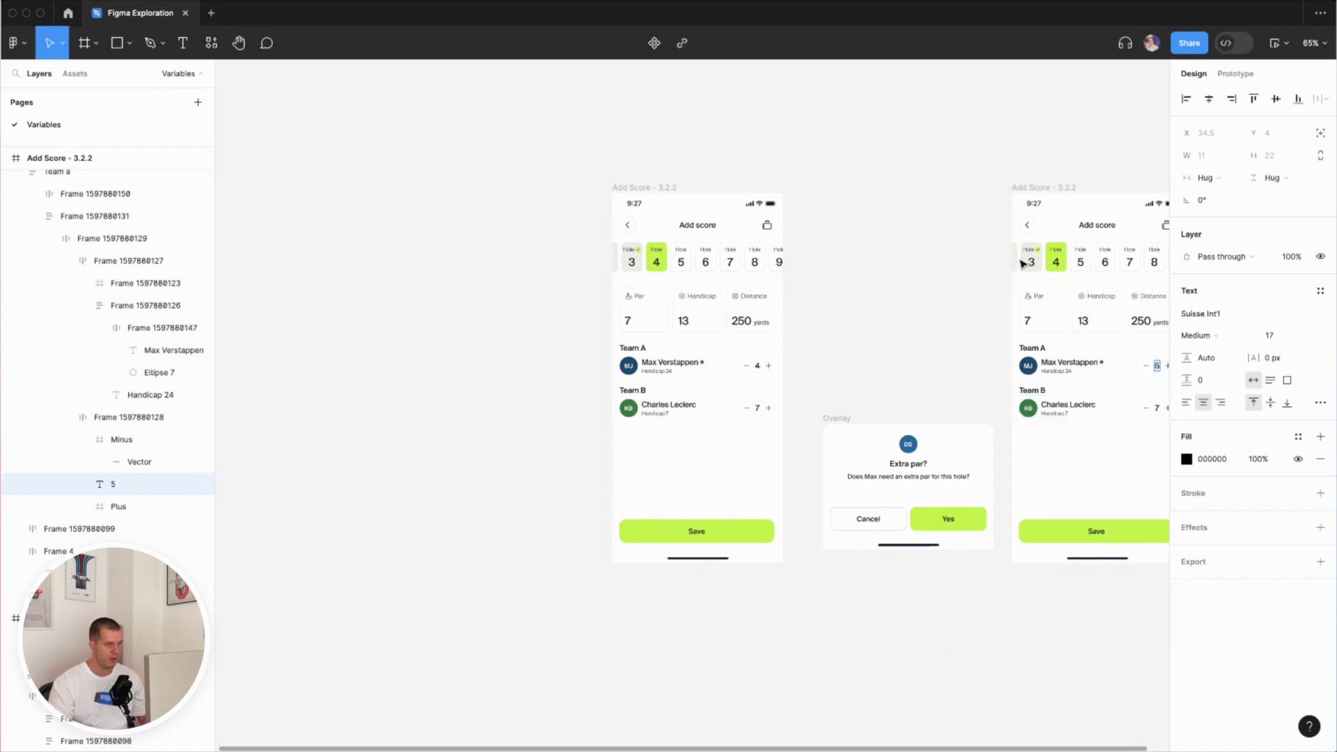
text(4)
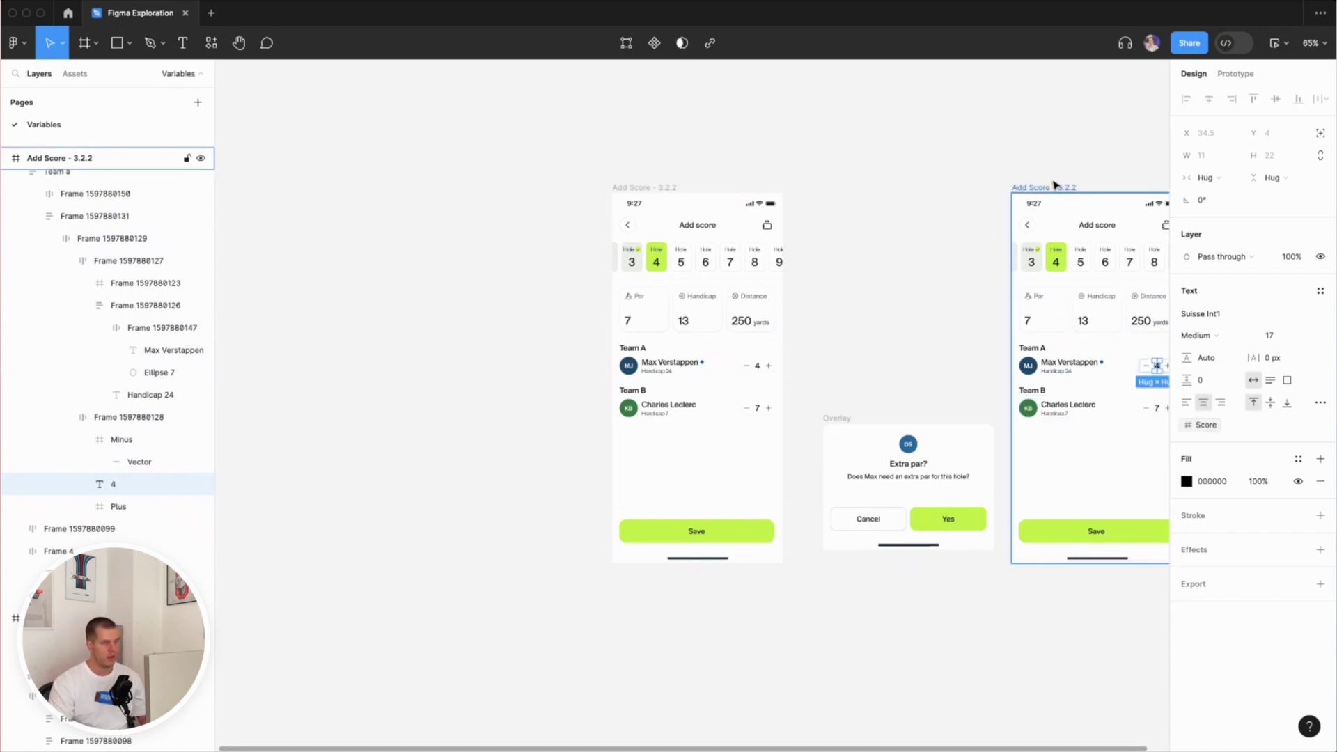
click(1054, 186)
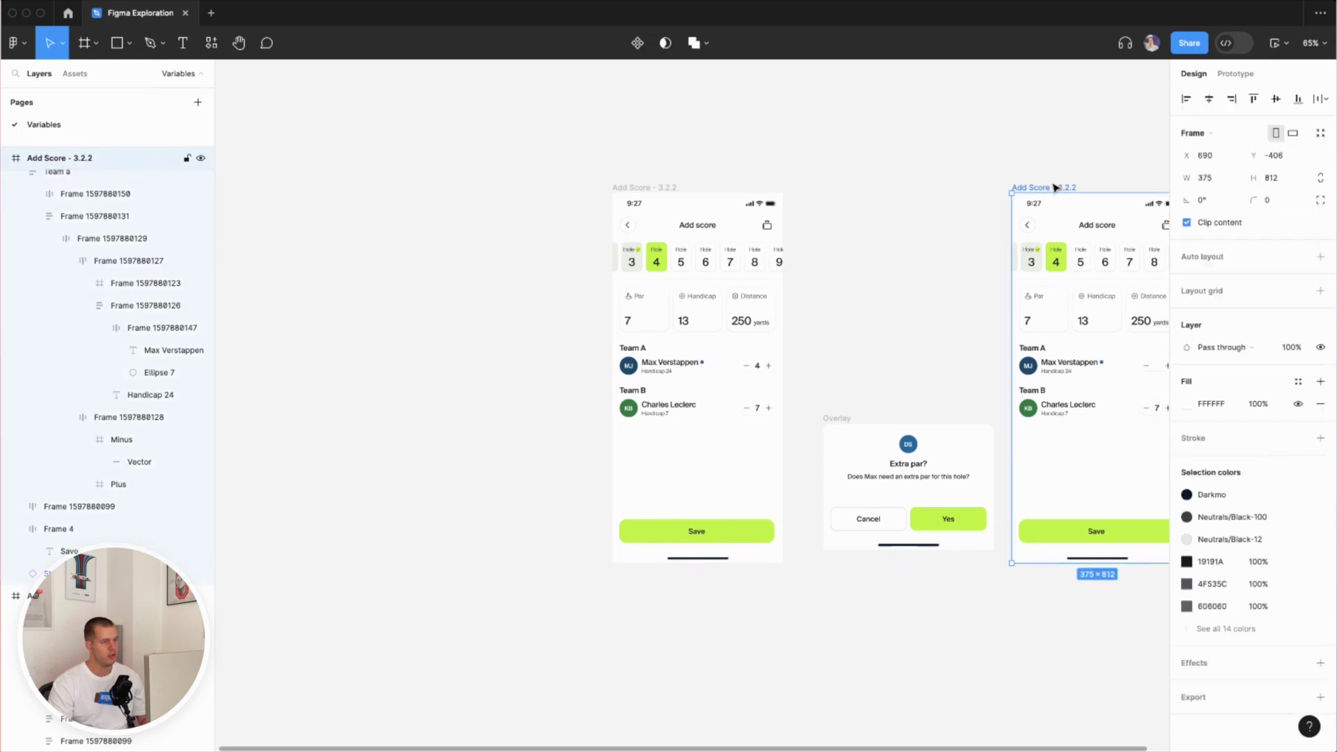
key(Delete)
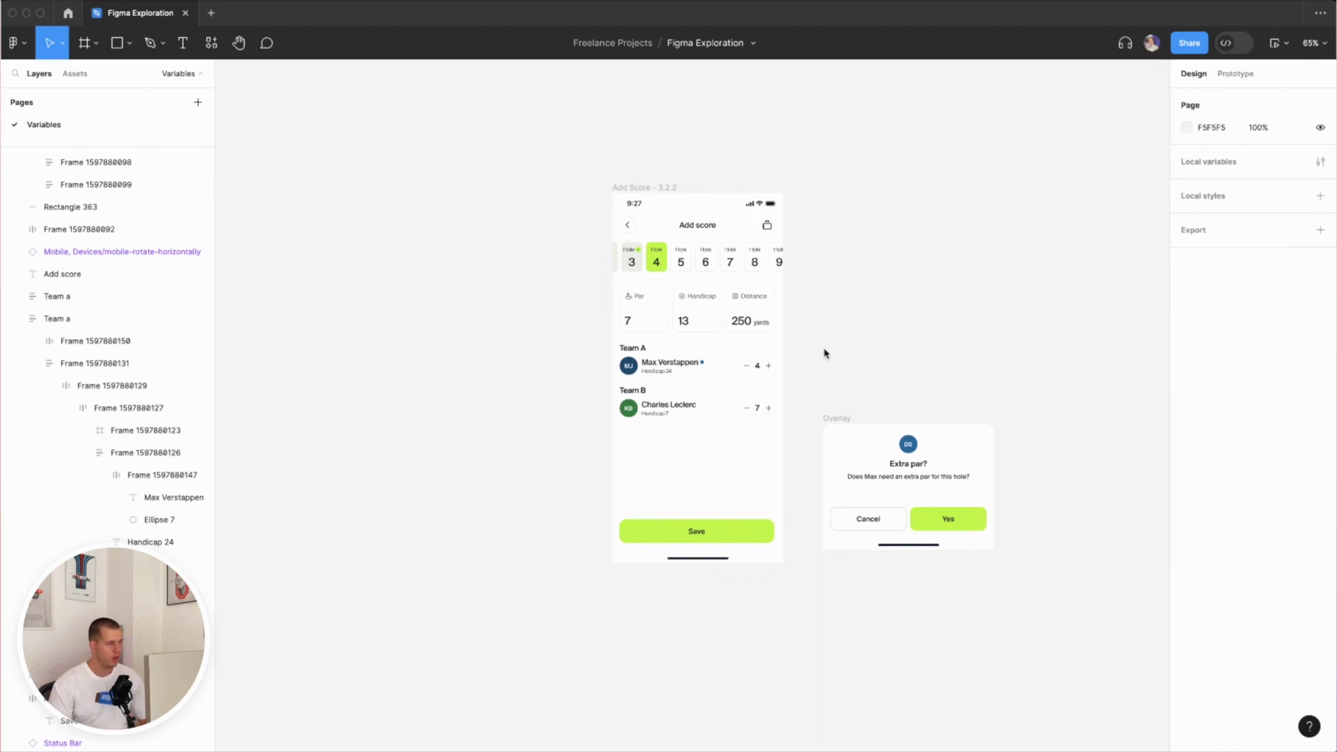
- Rename the empty variable collection from Collection 1 to 'Trophy Golf'
scroll(594, 343, up, 1)
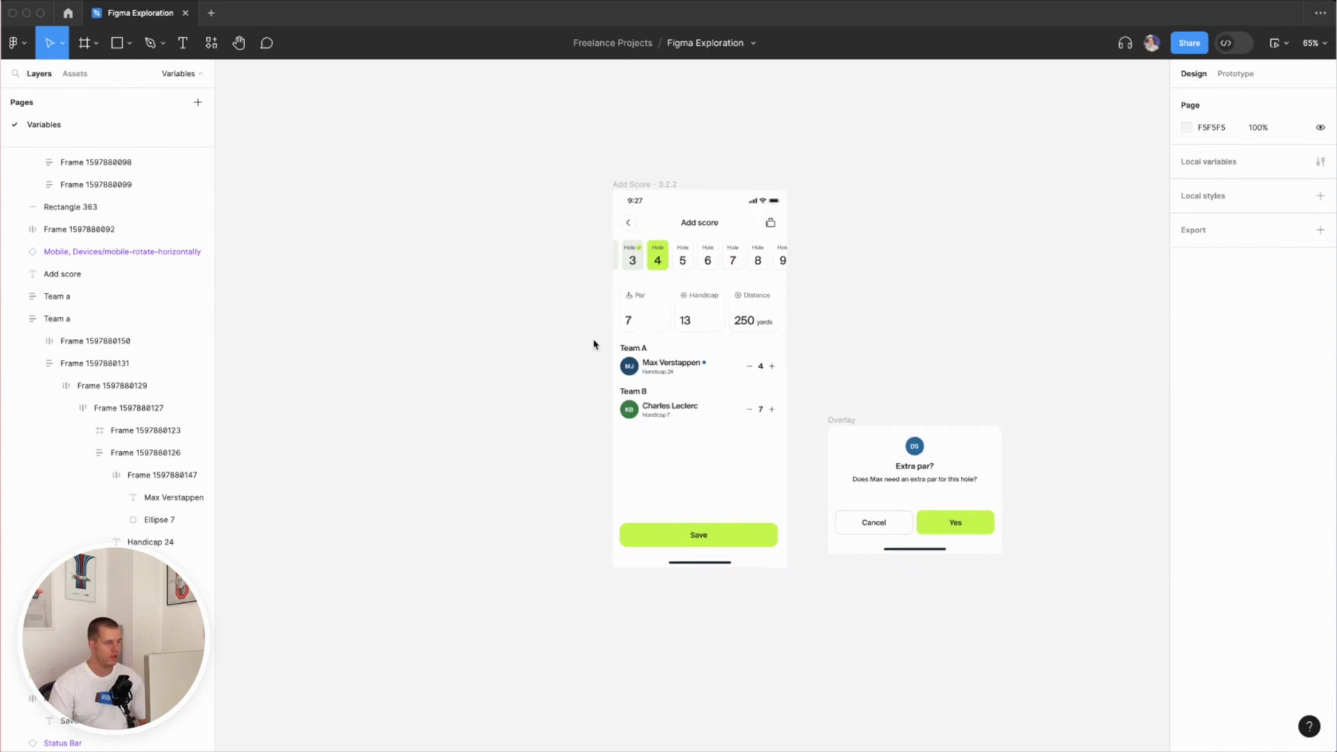
scroll(594, 343, up, 4)
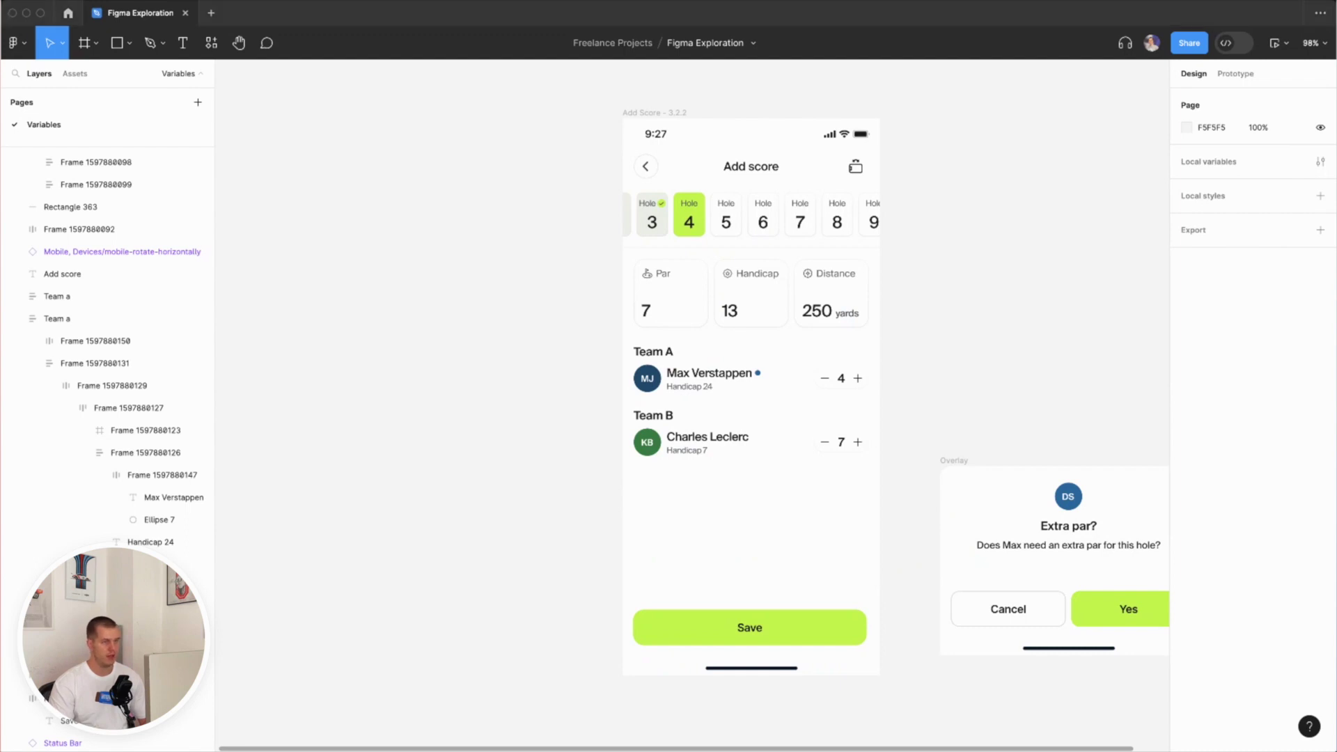
key(Tab)
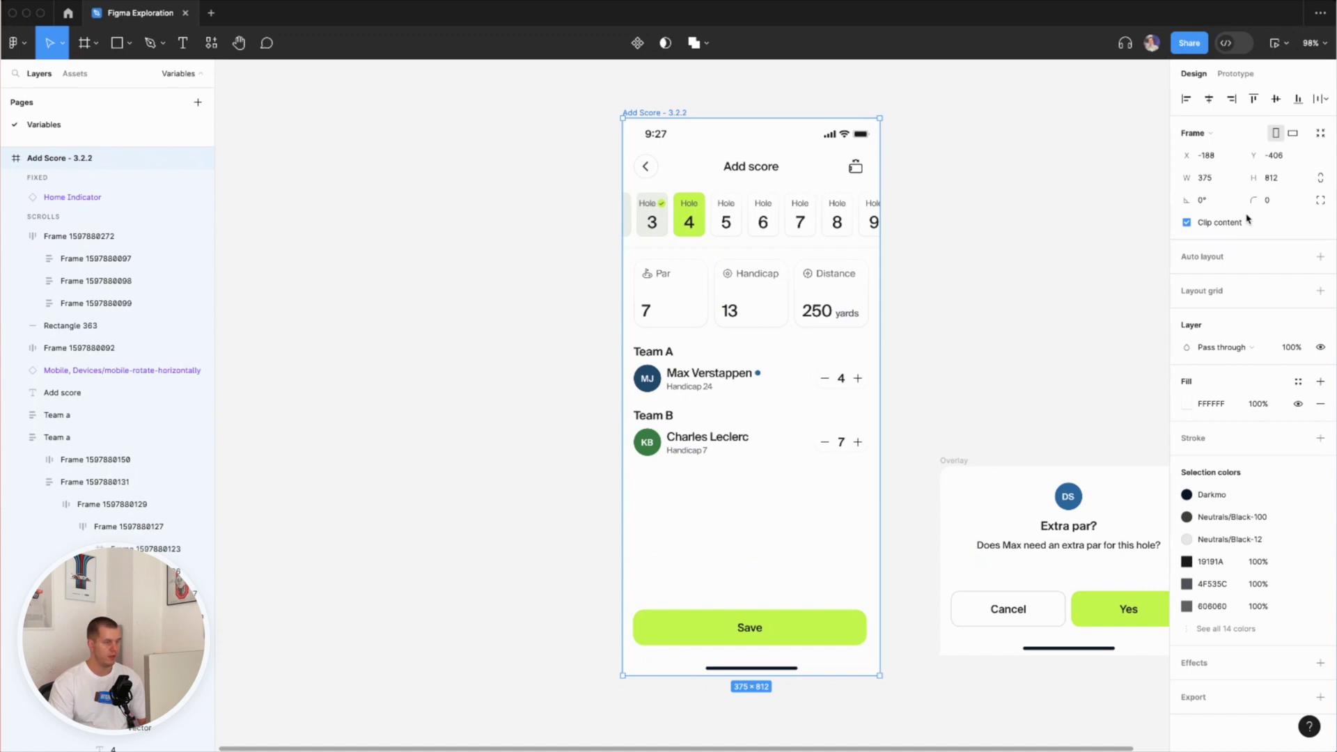
click(1076, 213)
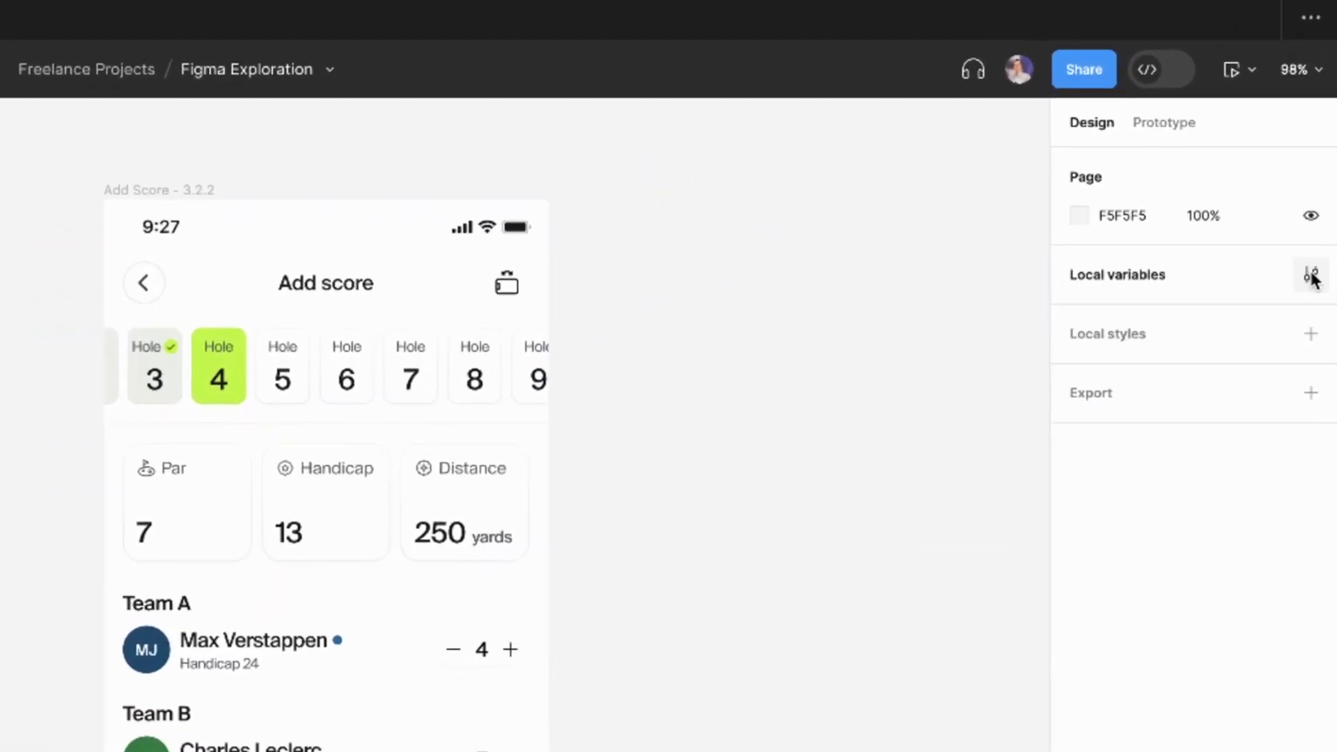
click(1311, 277)
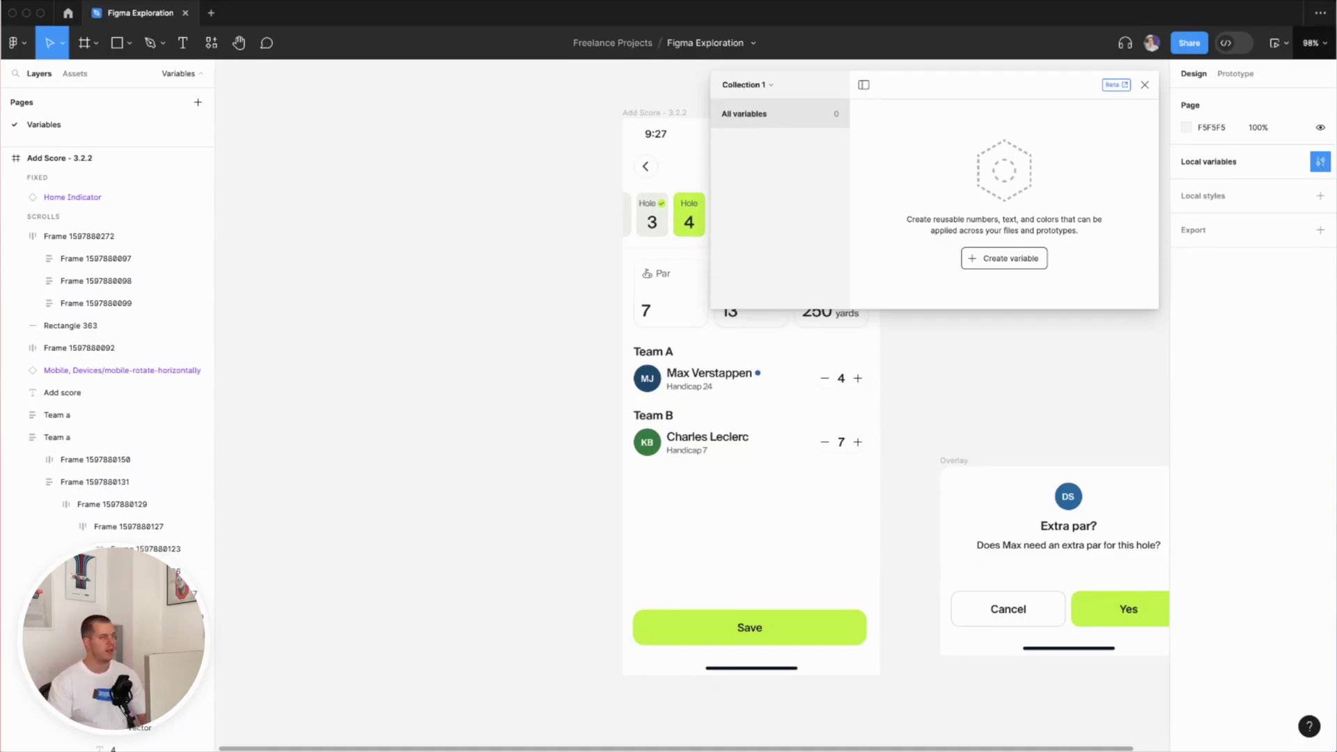
click(744, 85)
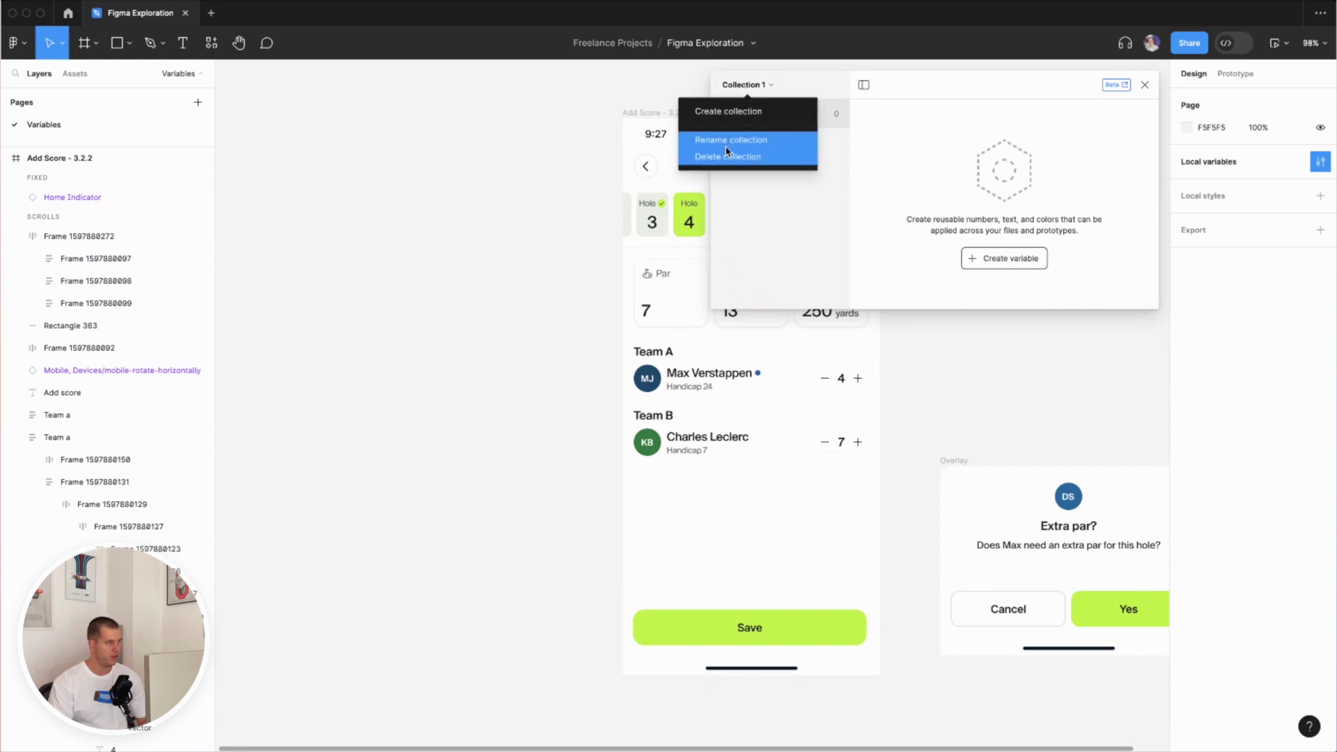
click(733, 145)
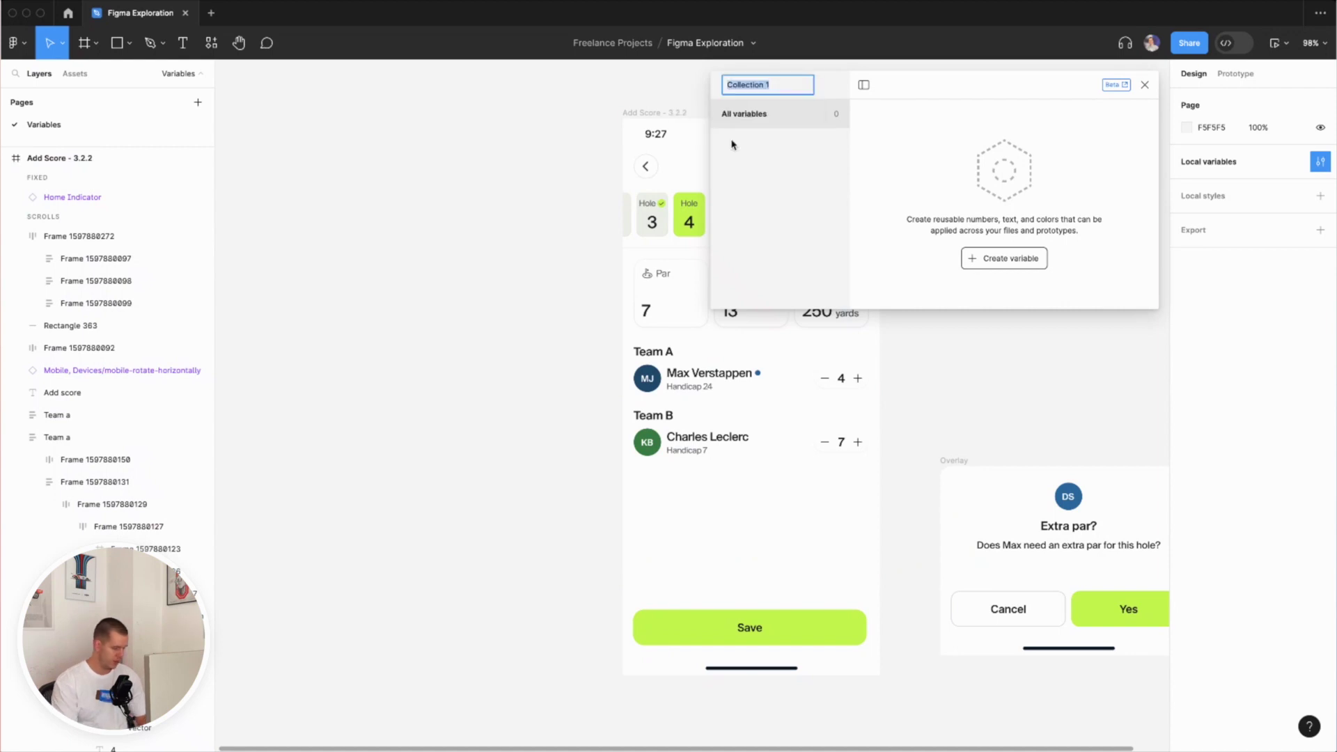
text(Trophy Golf)
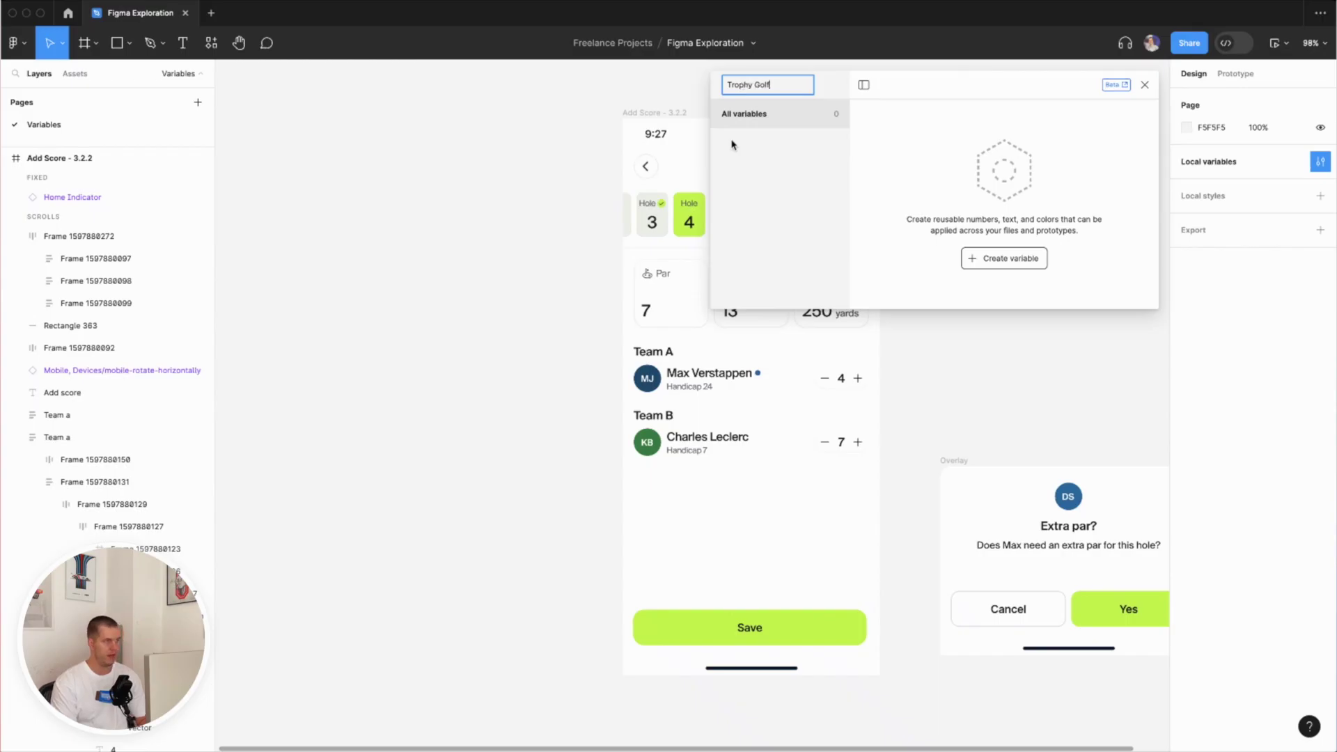
key(Return)
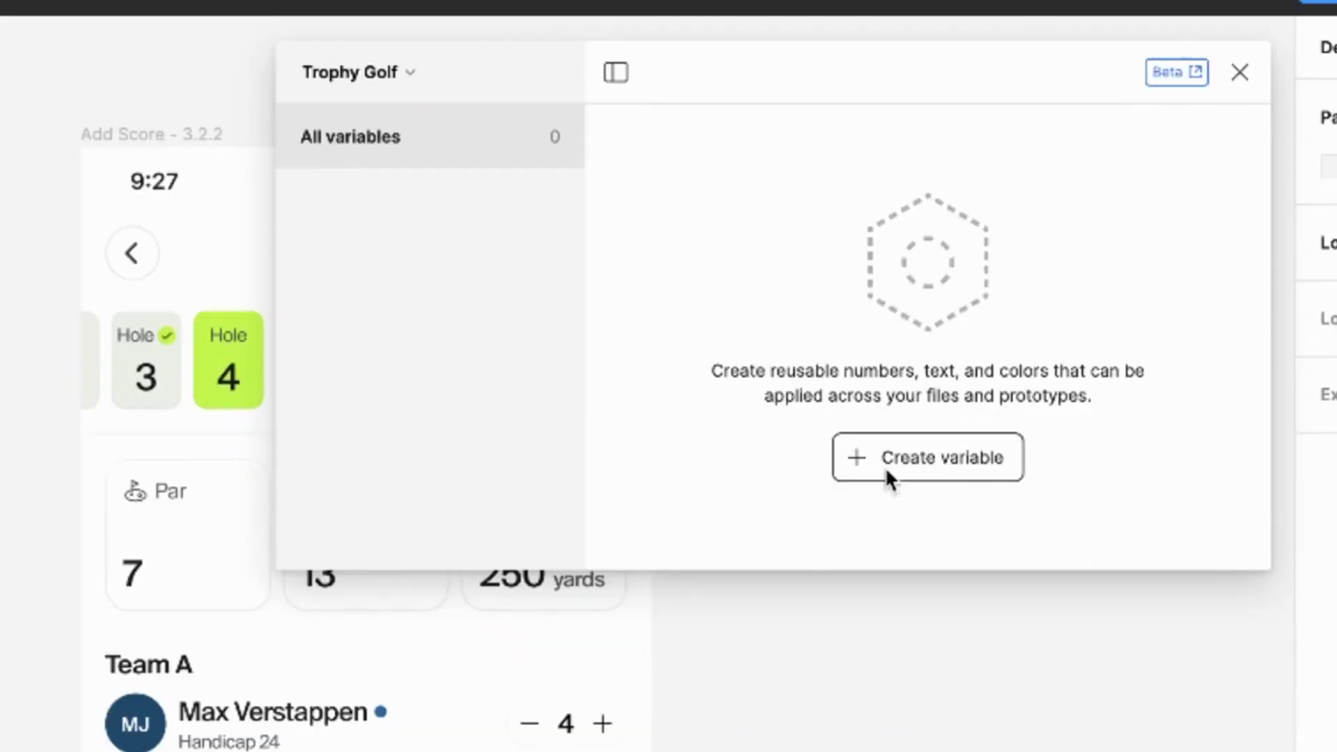
- Create the collection's first variable: a Number named Score with value 4
click(886, 479)
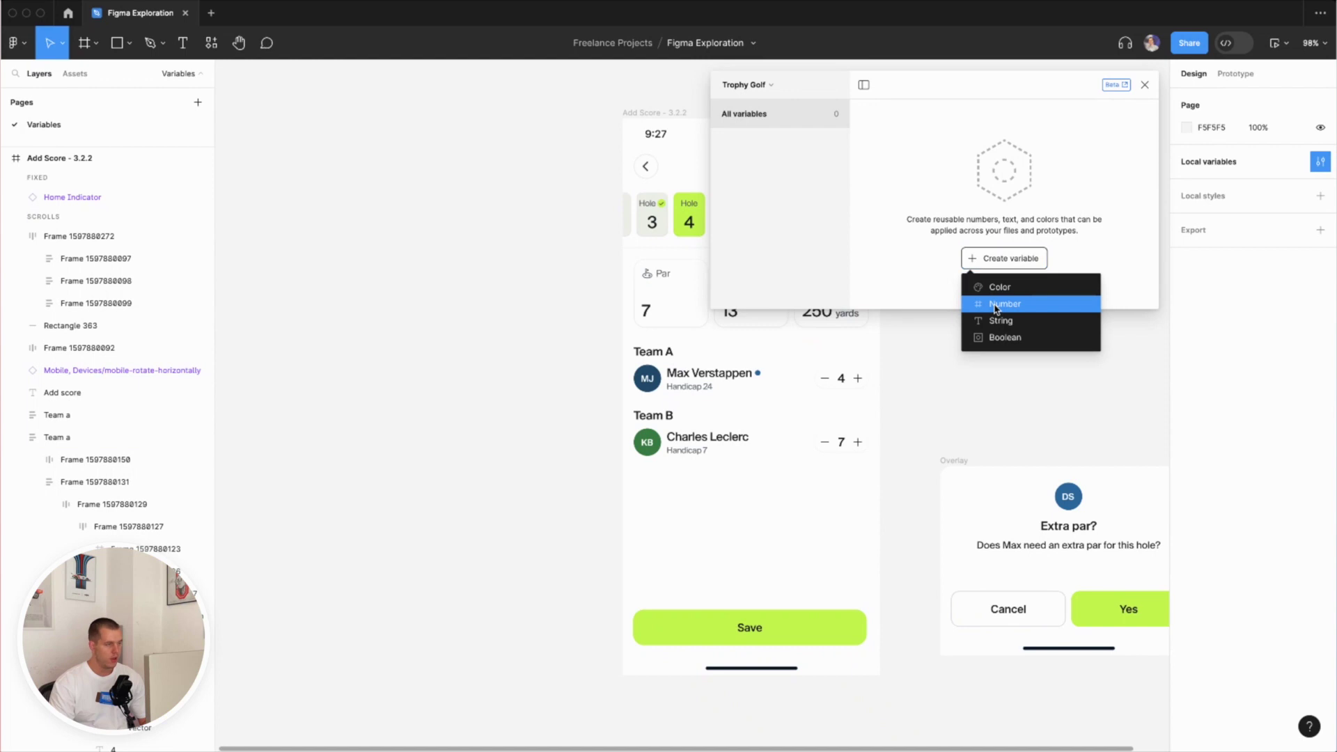
click(904, 557)
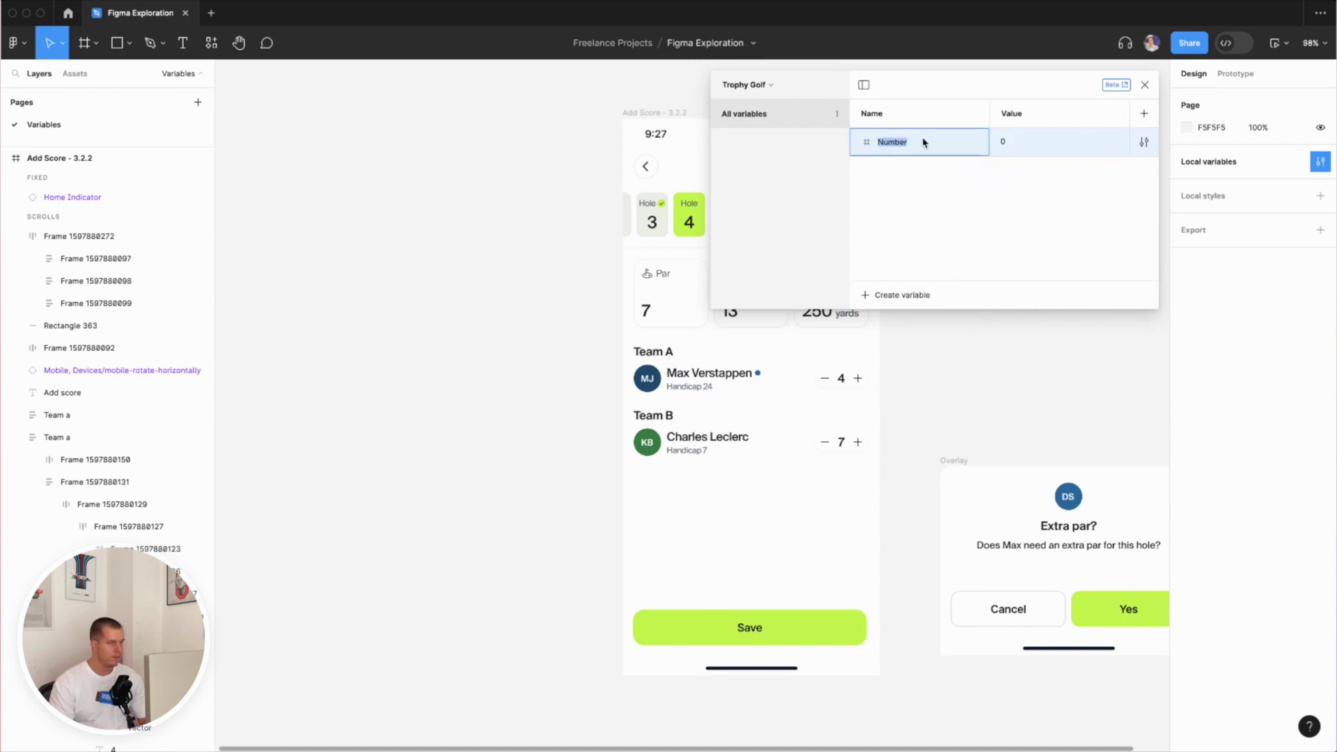
text(s)
key(Tab)
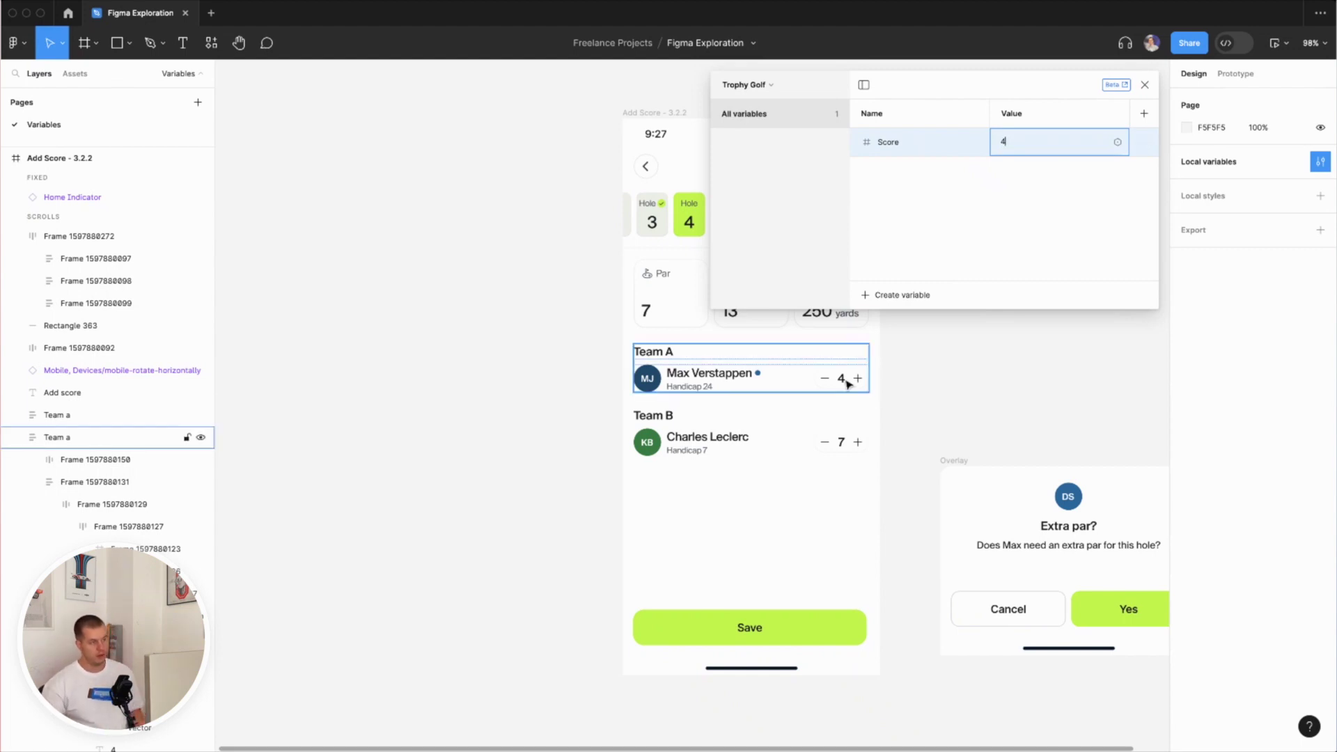
key(BackSpace)
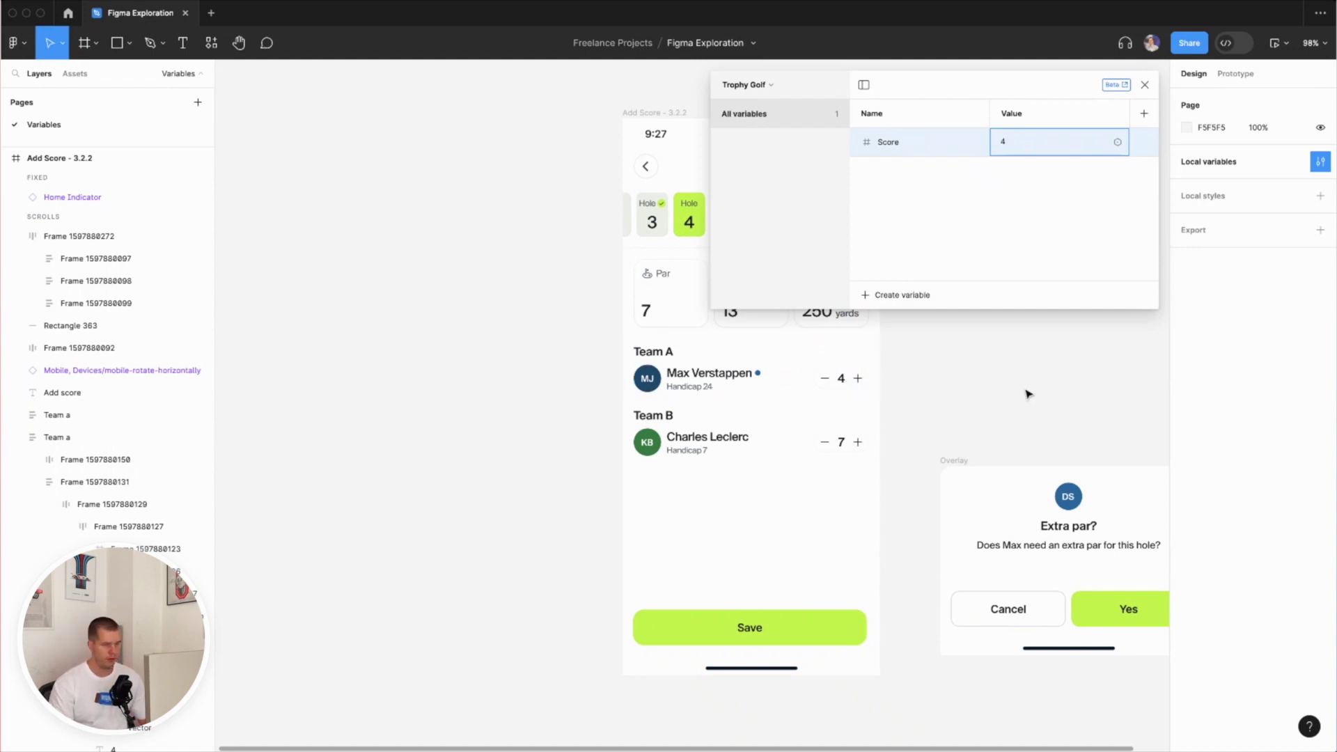
key(Return)
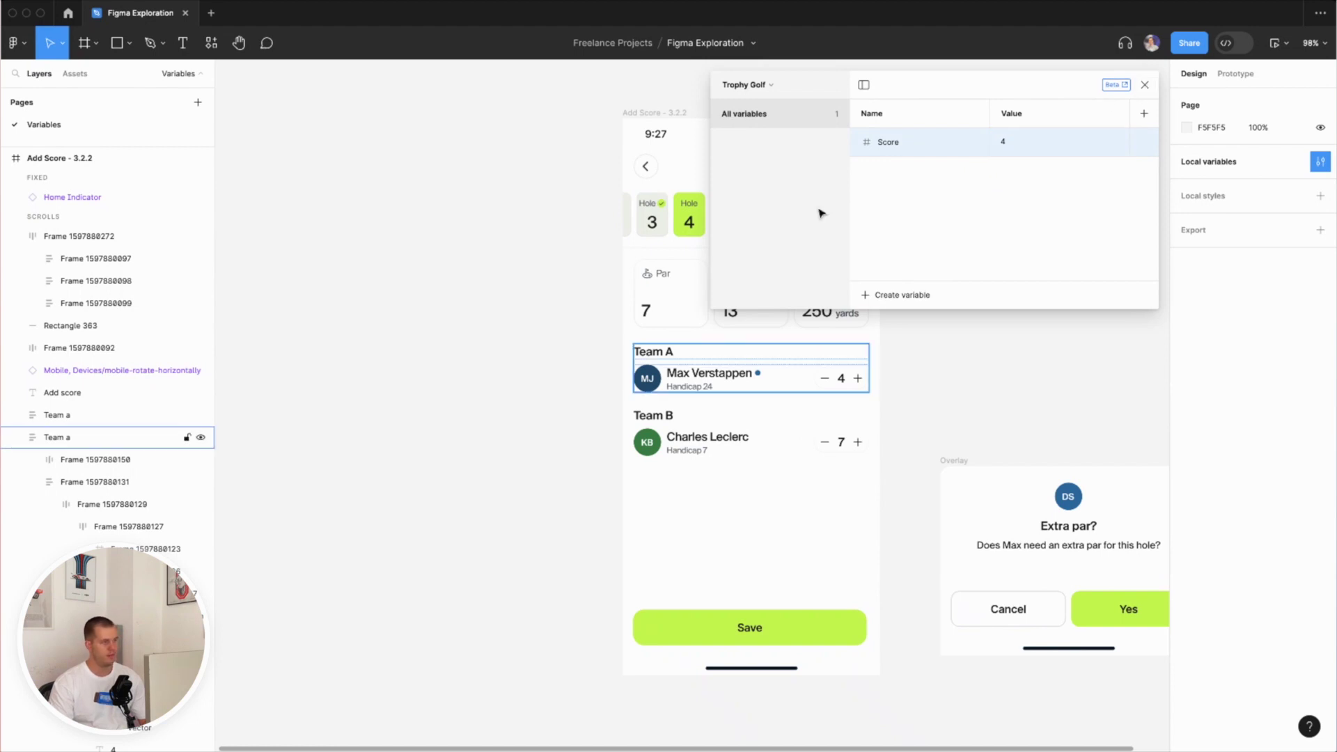
scroll(1014, 348, up, 1)
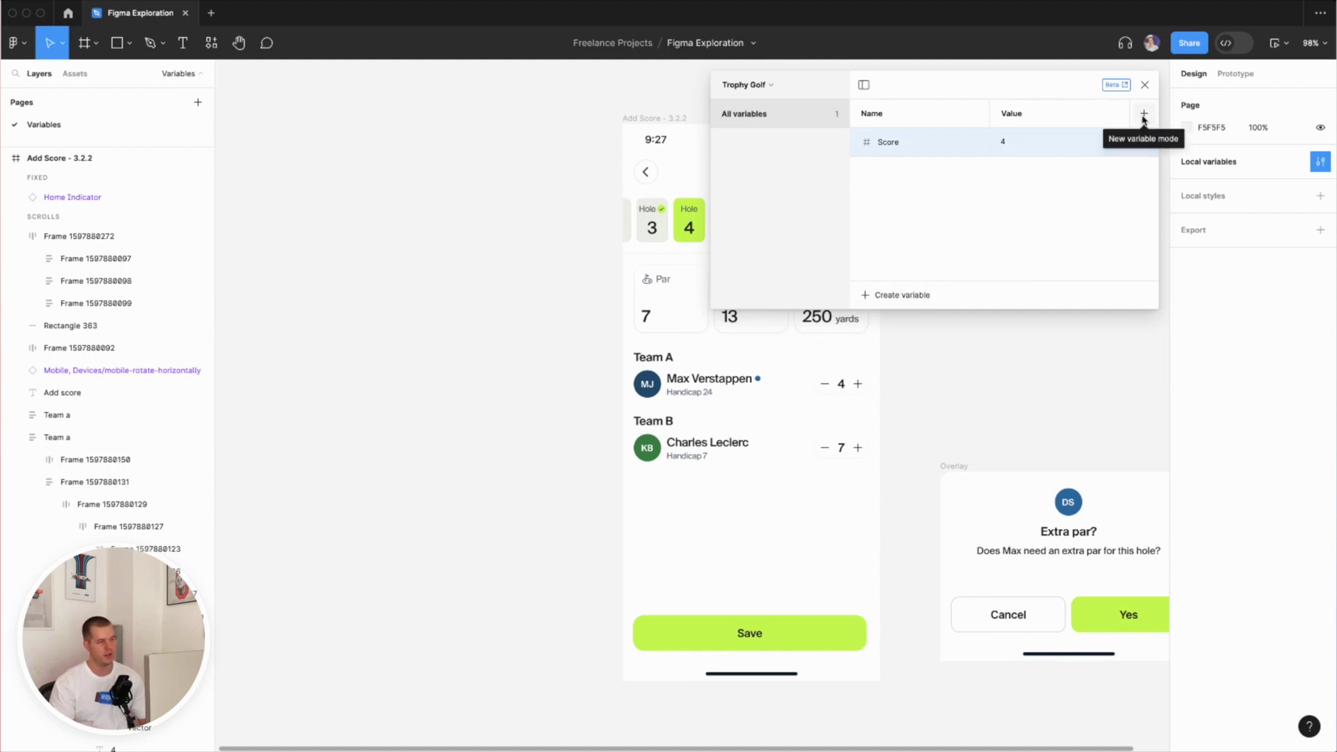
- Close the variables window and bind Team A's score text '4' to the Score variable
click(1144, 84)
scroll(895, 373, up, 5)
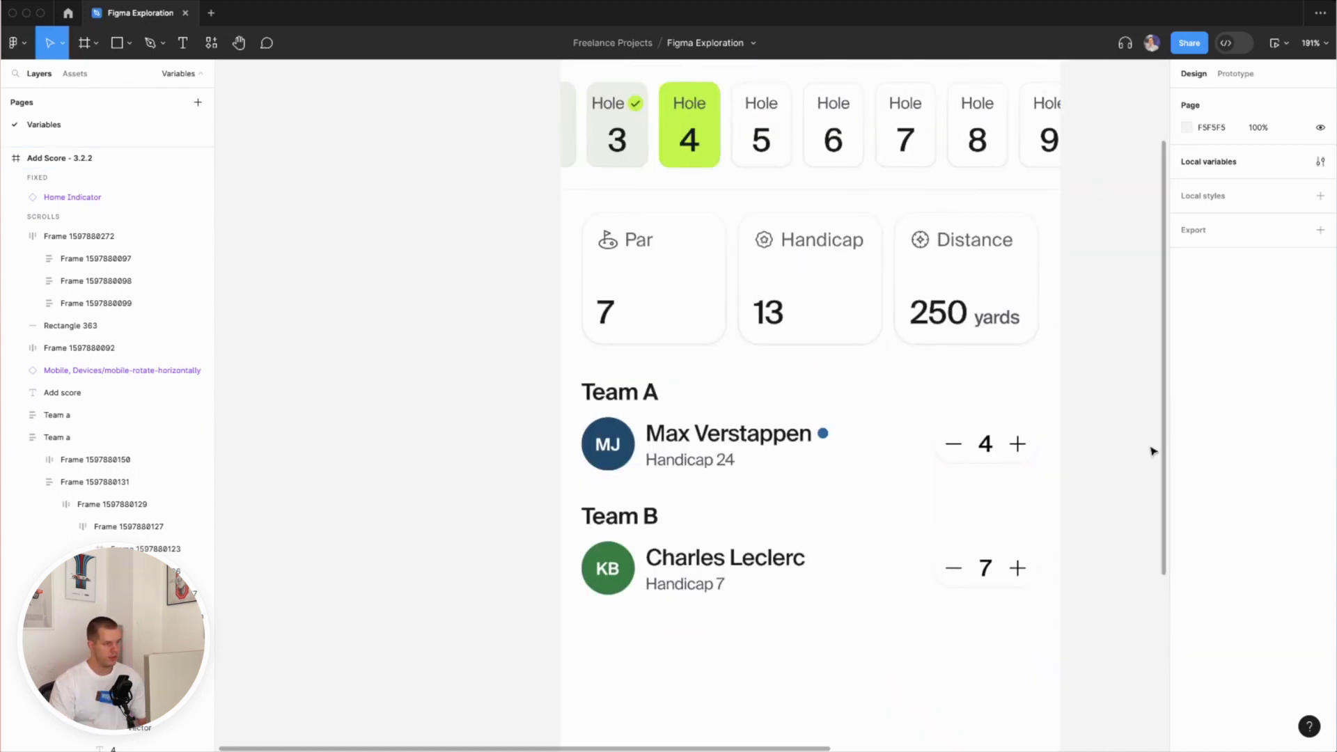
click(986, 447)
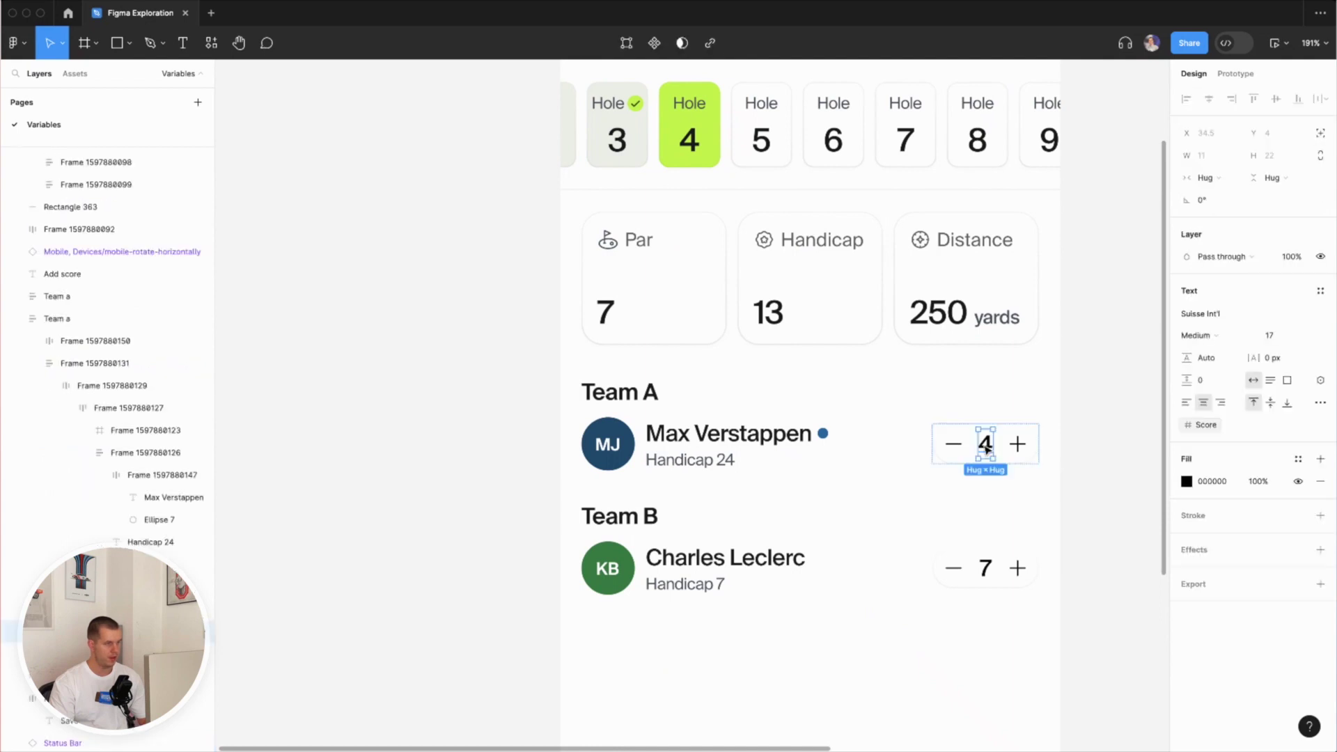
click(1320, 382)
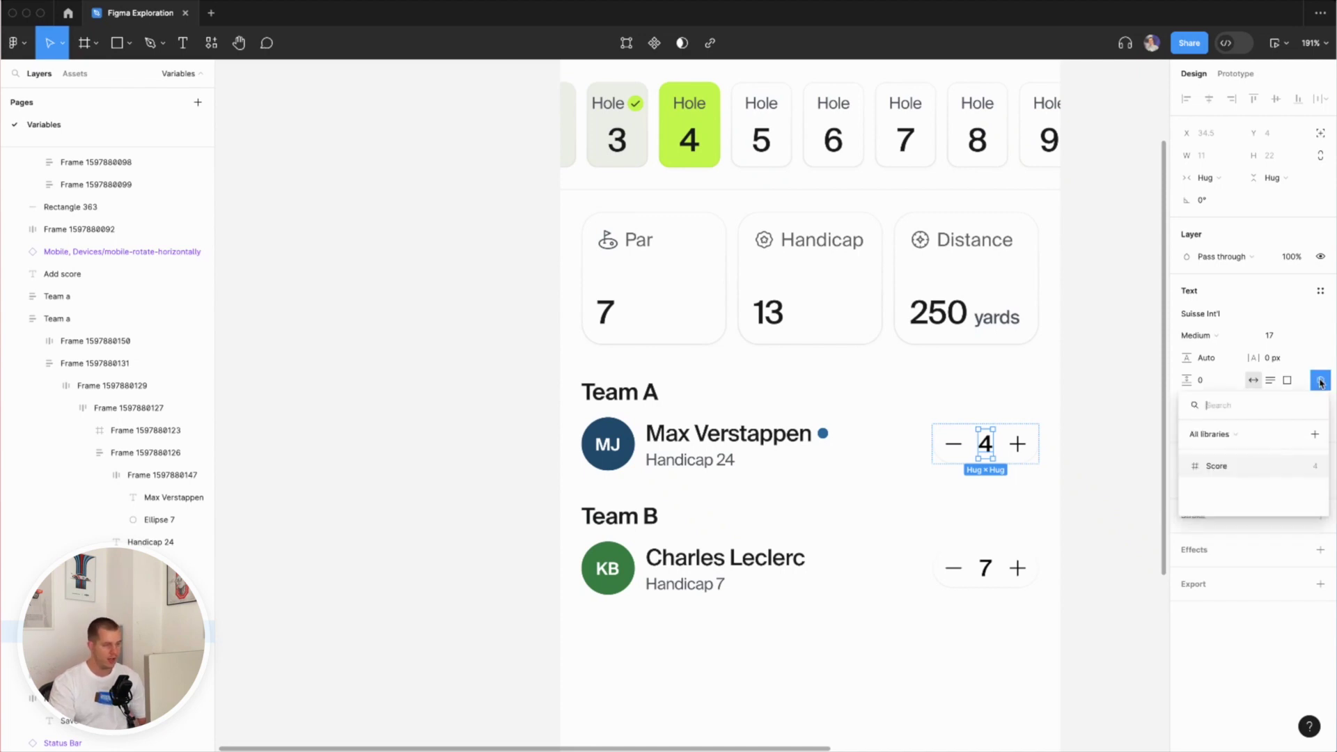
click(1220, 466)
click(1135, 480)
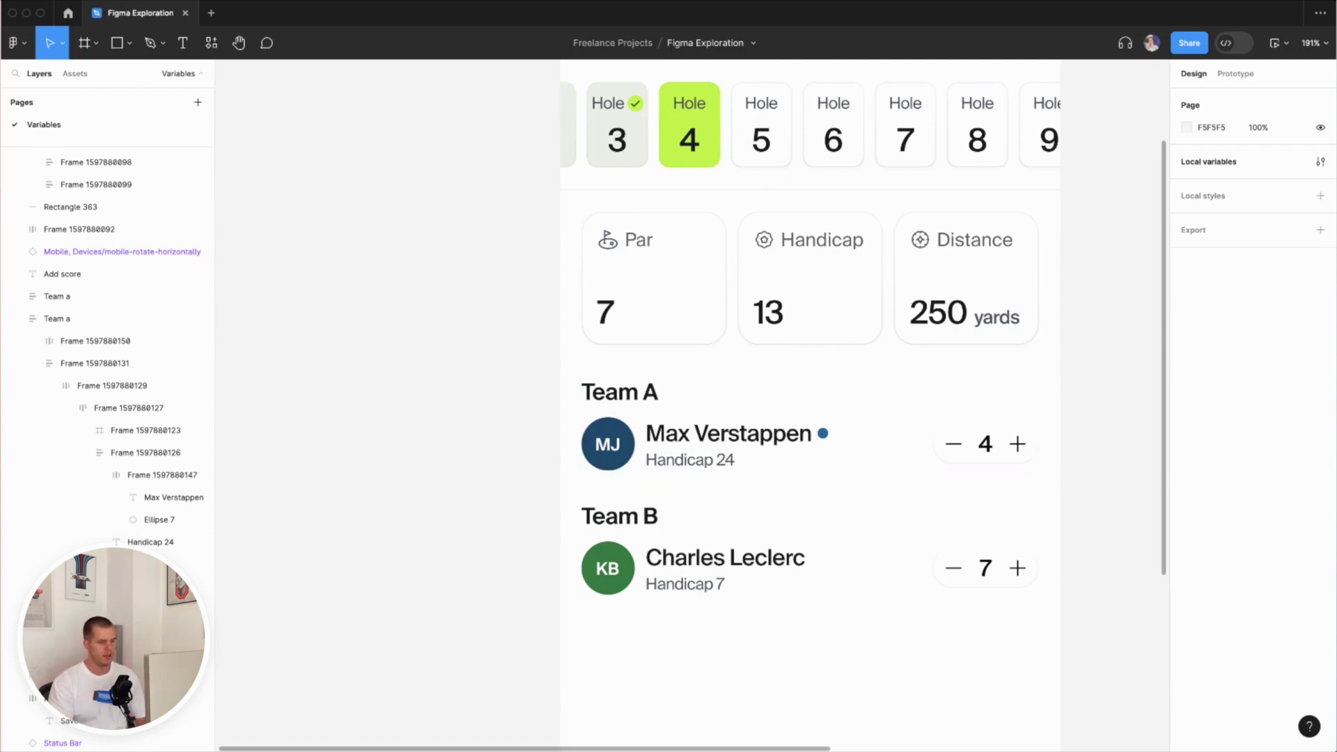
- Select the plus icon in Team A's score stepper and open its on-click interaction
click(1021, 453)
double_click(1022, 451)
double_click(1022, 451)
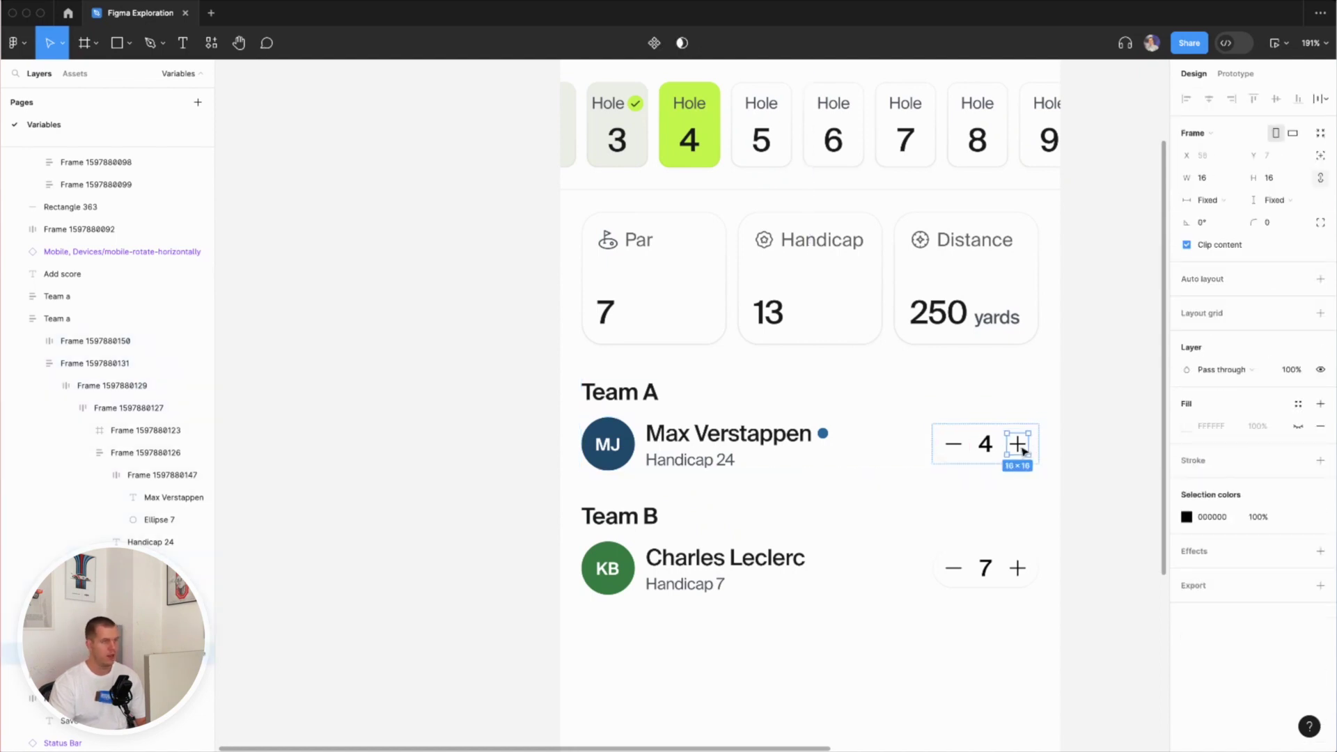
click(1230, 76)
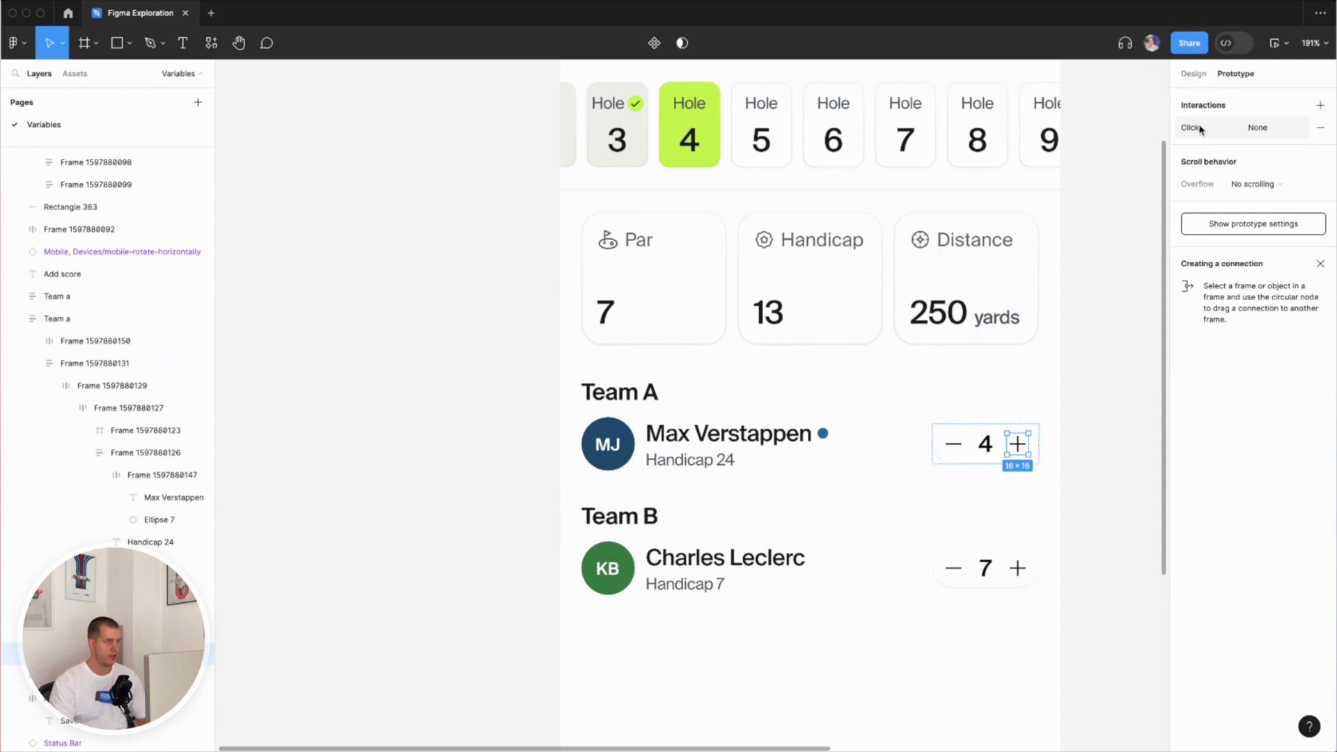
click(1252, 129)
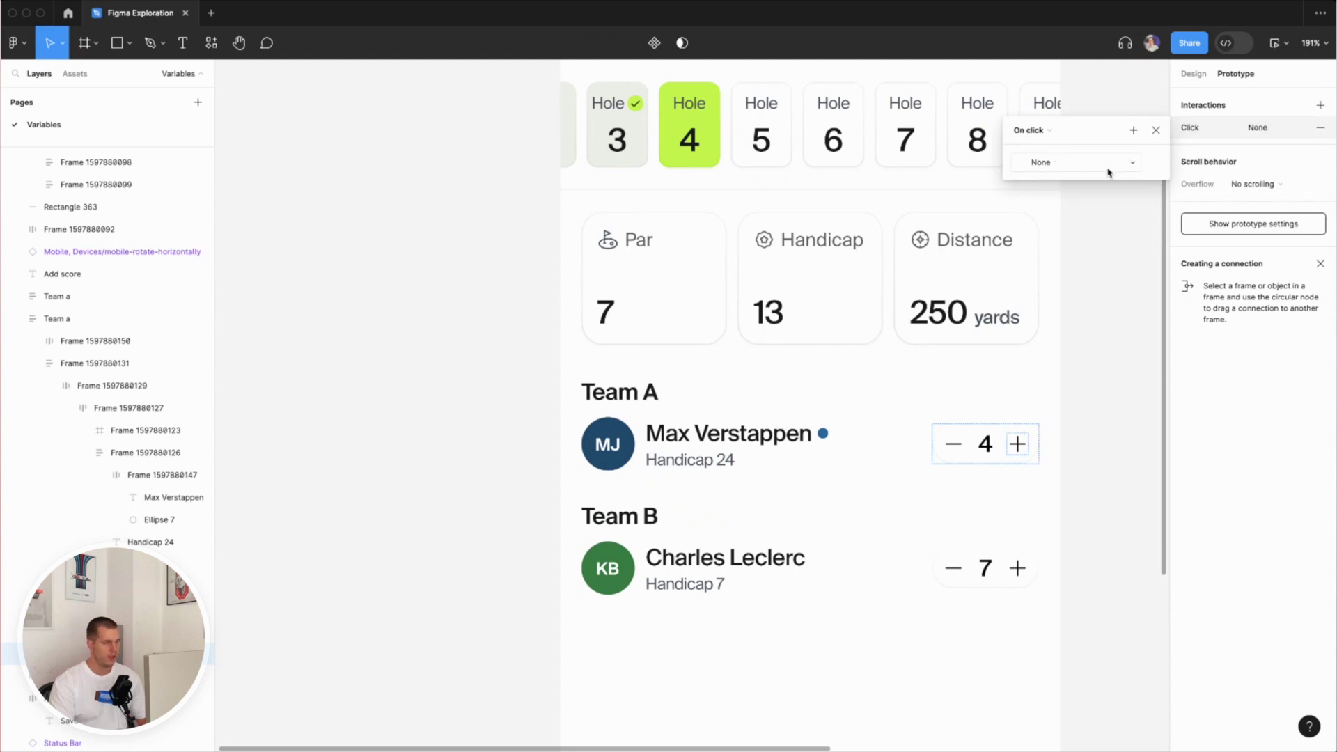
click(1057, 165)
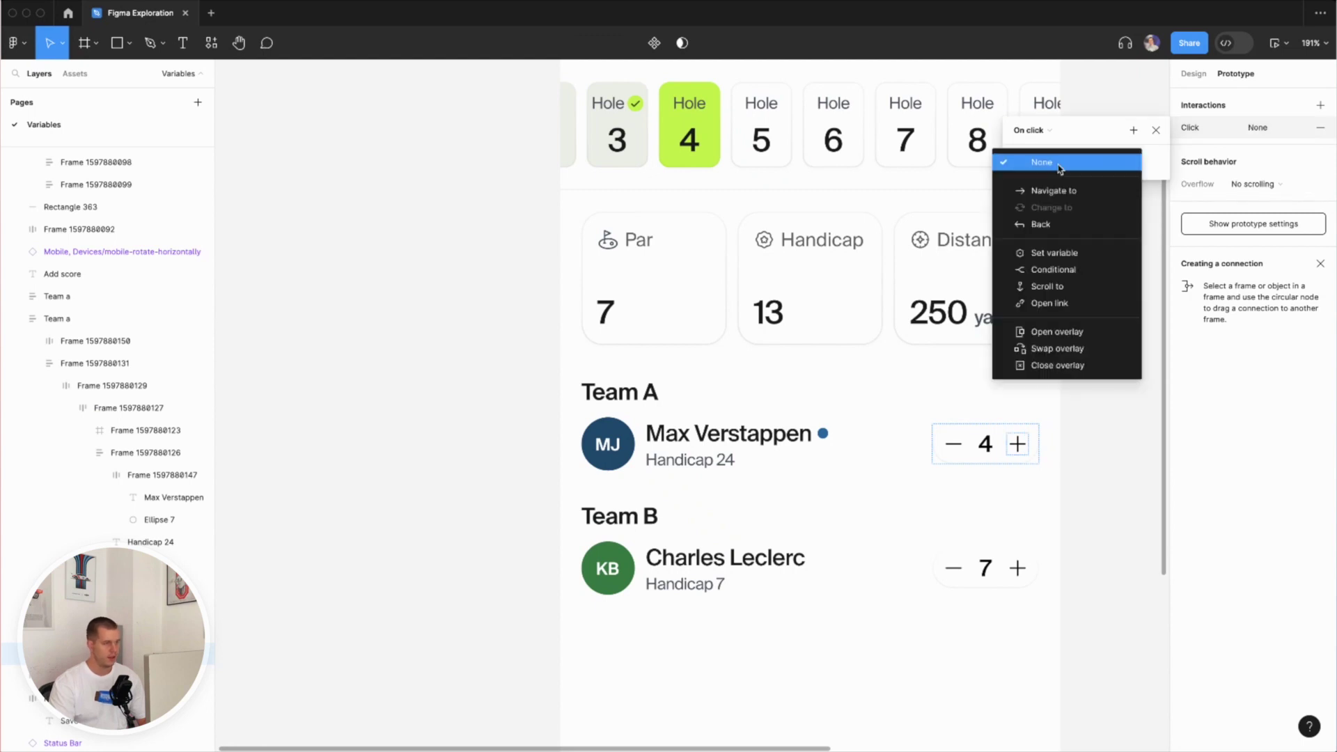
- Set the click action to Set variable Score with the expression Score + 1
click(1055, 253)
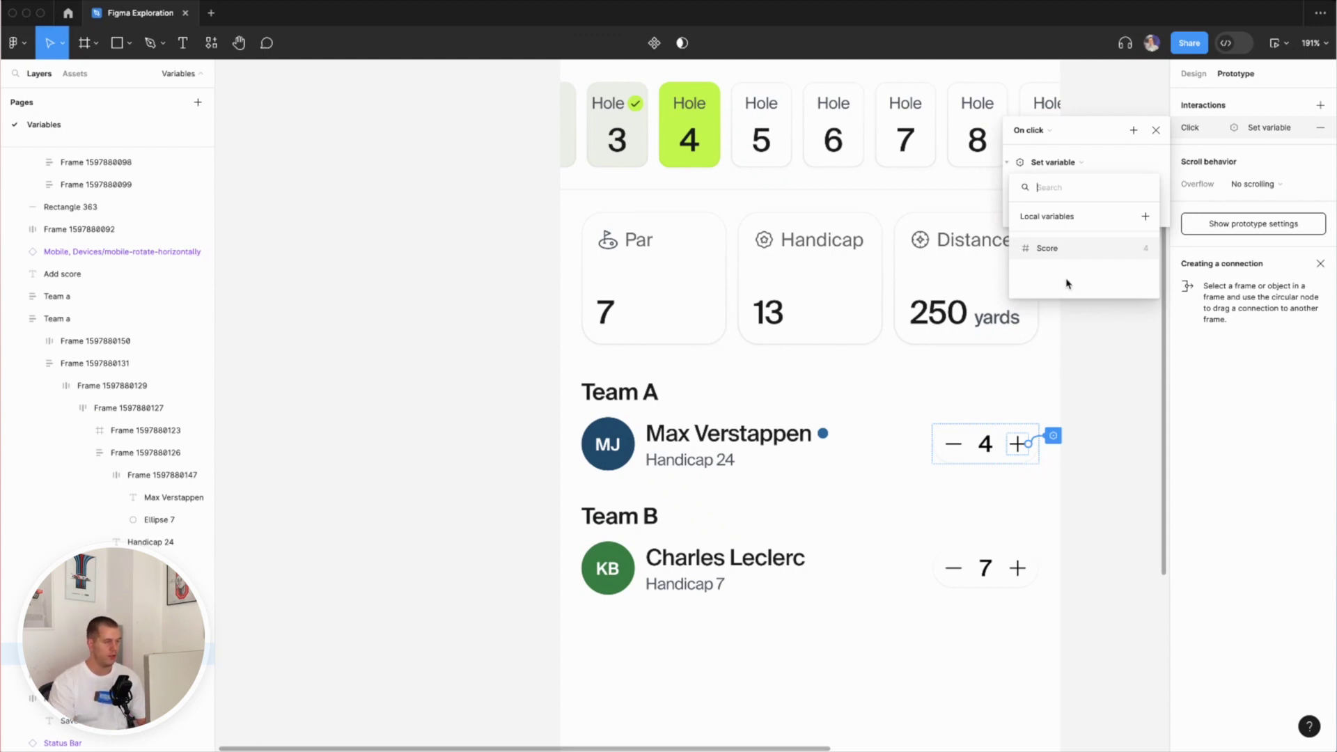
click(1047, 249)
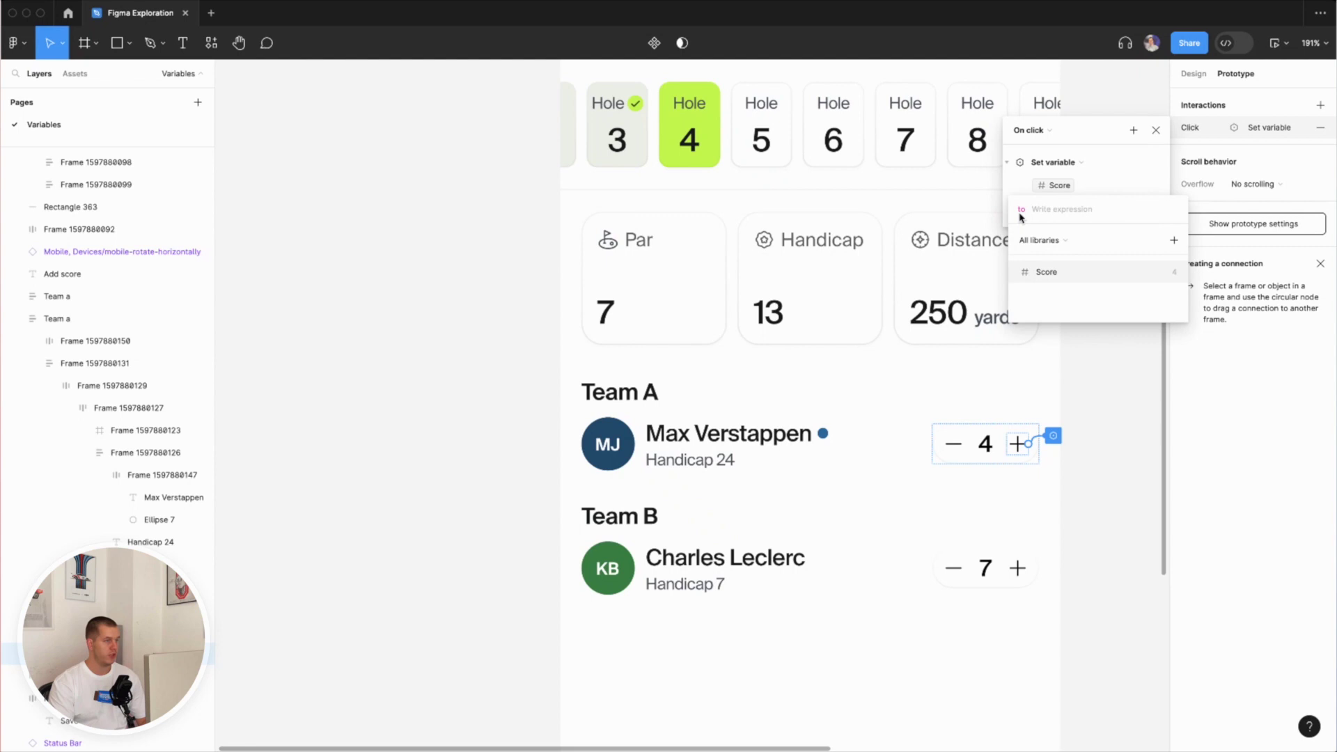
click(1043, 273)
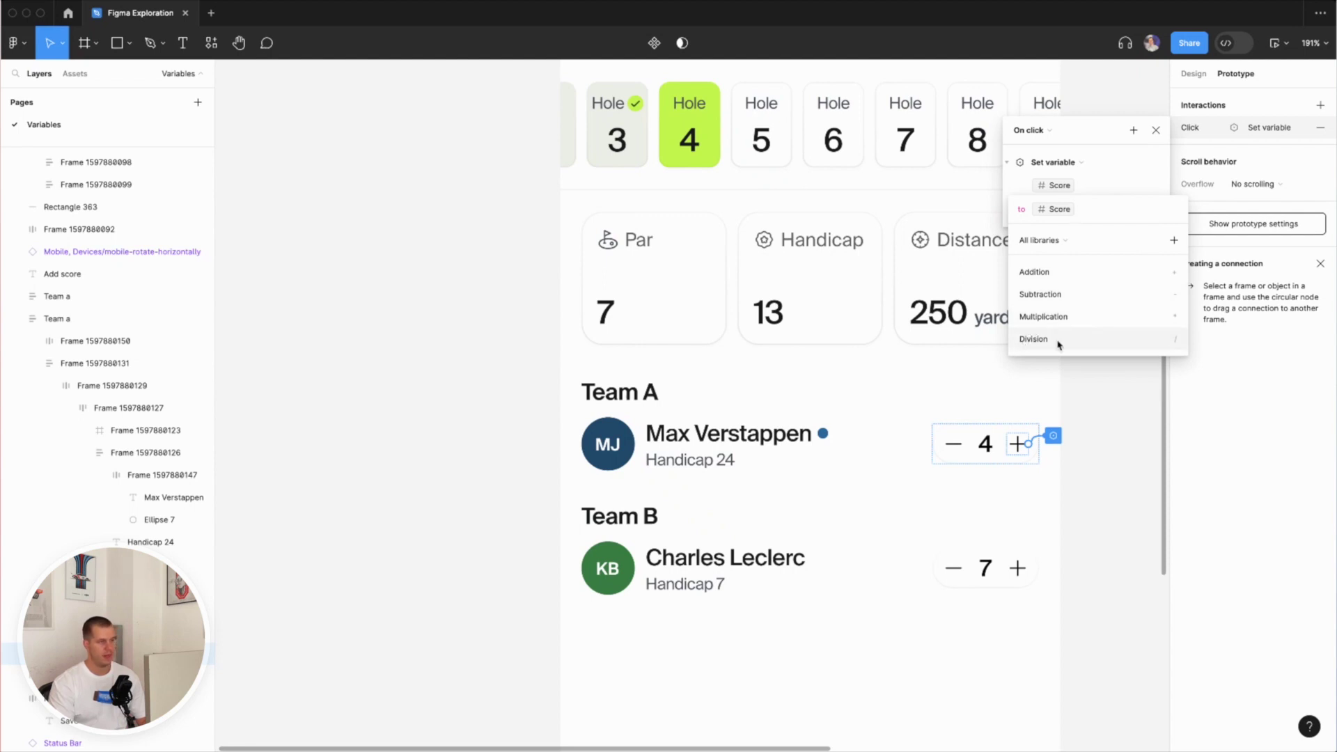
click(1063, 276)
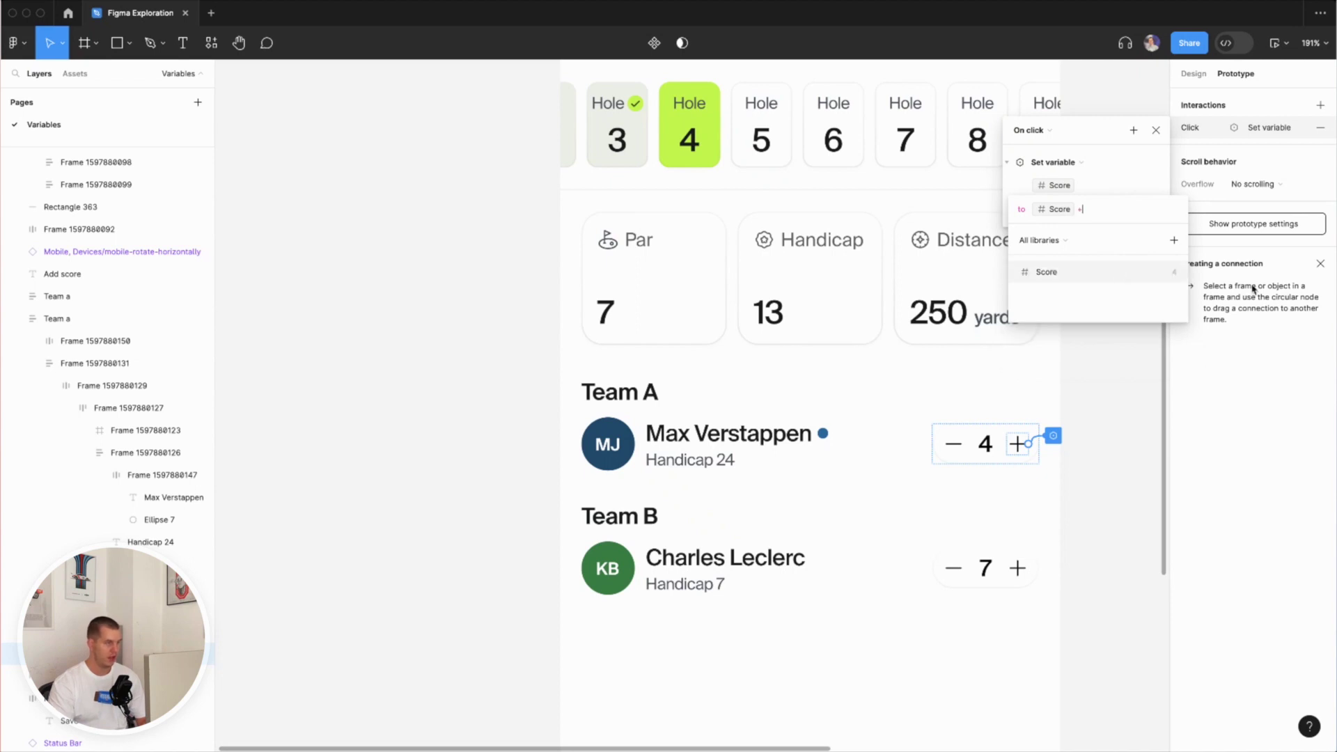
text(1)
key(Return)
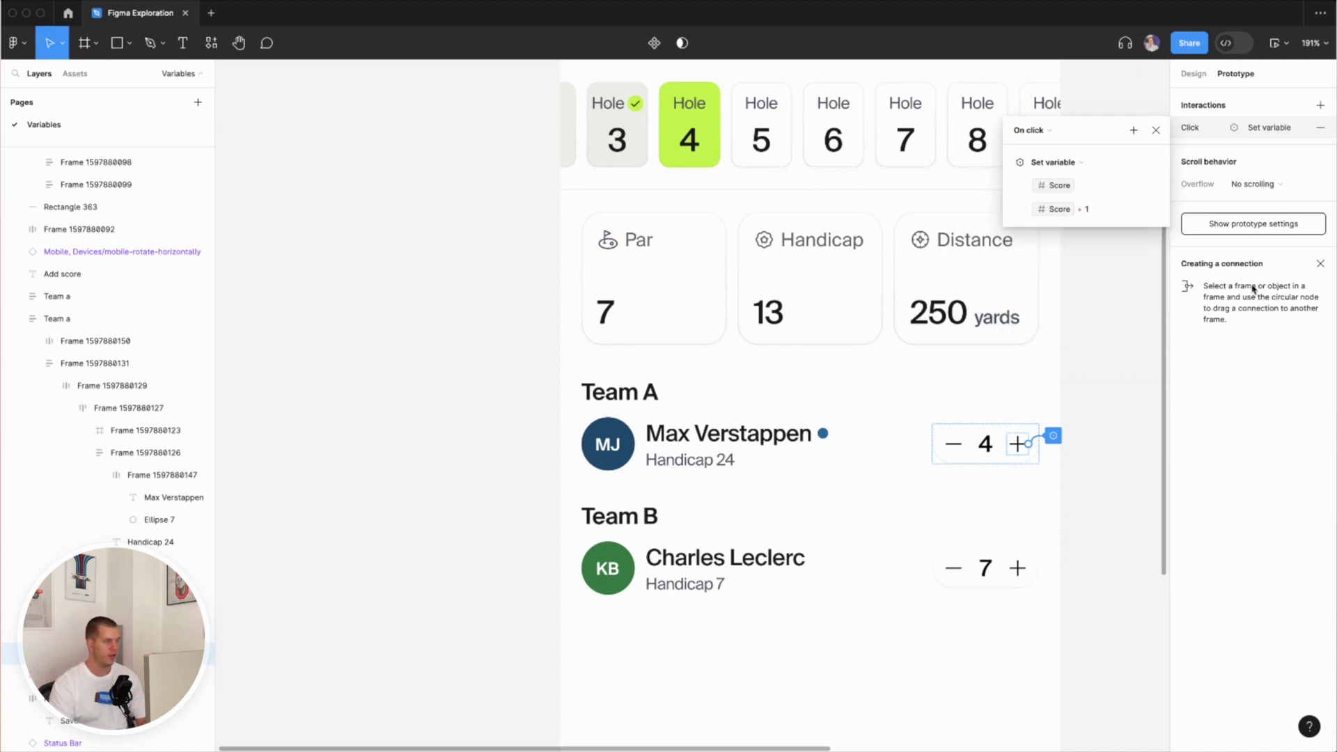
click(1101, 376)
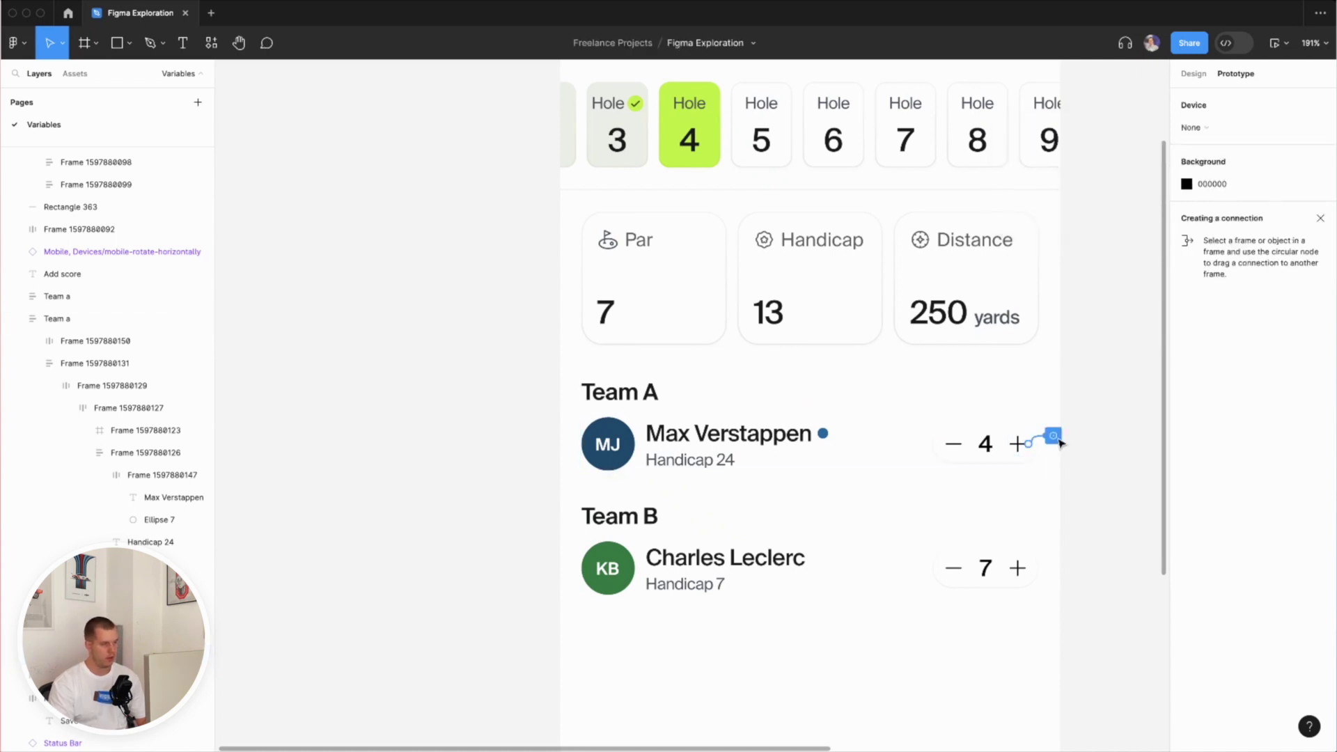
- Give Team A's minus button an on-click action setting Score to Score - 1
click(1017, 448)
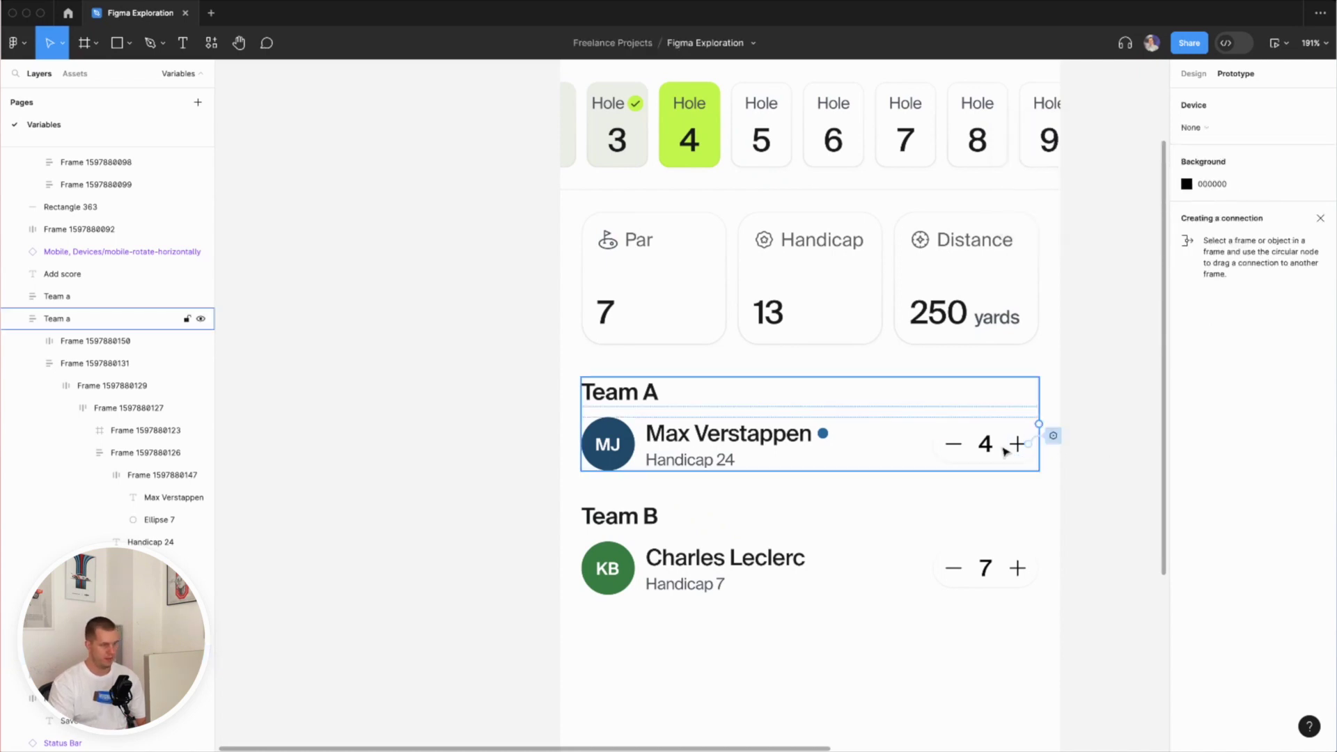
double_click(963, 450)
double_click(963, 450)
double_click(964, 450)
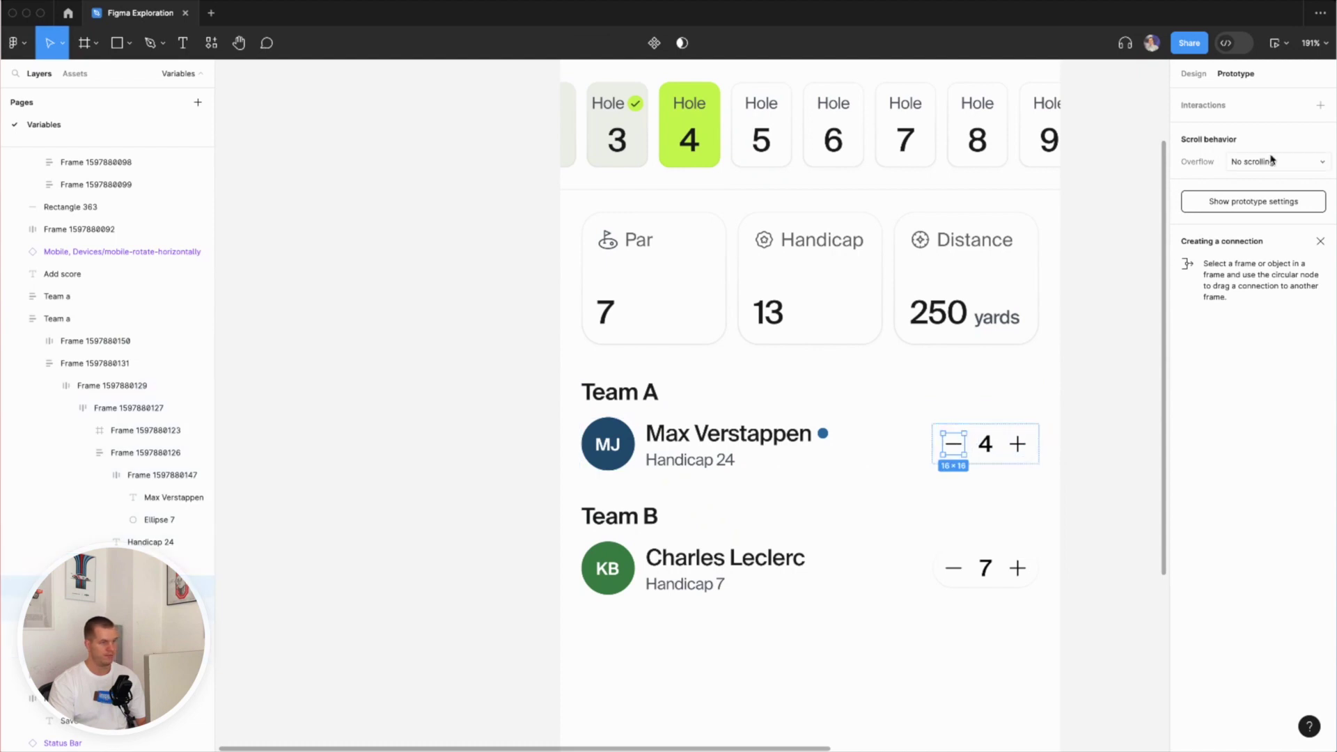
click(1320, 106)
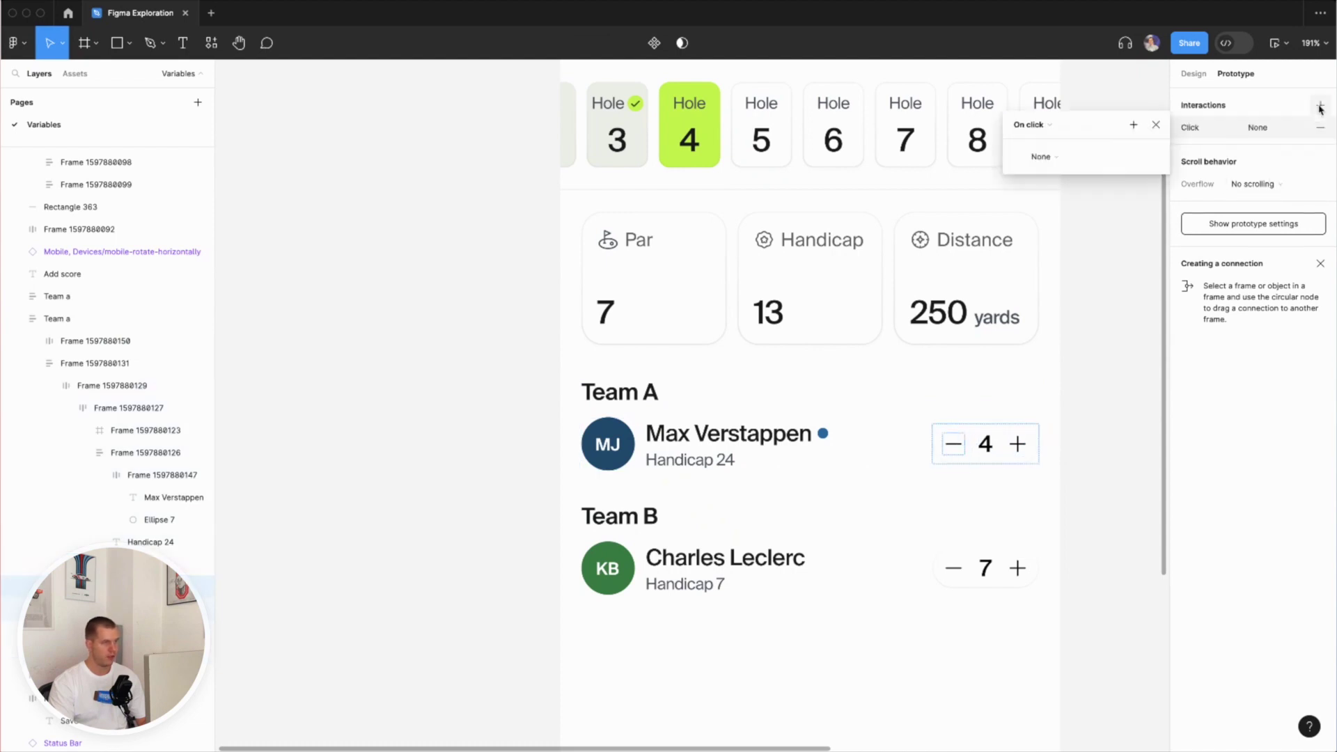
click(1063, 156)
click(1056, 246)
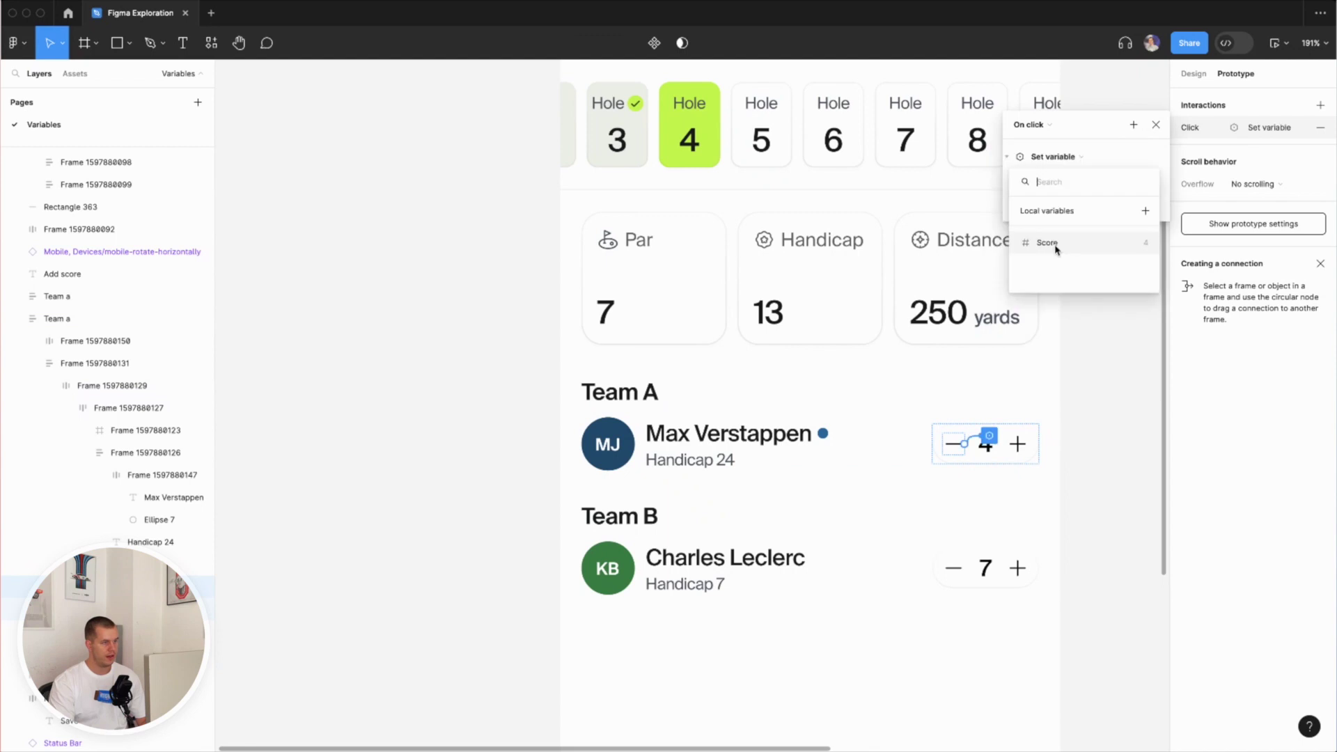
click(1086, 246)
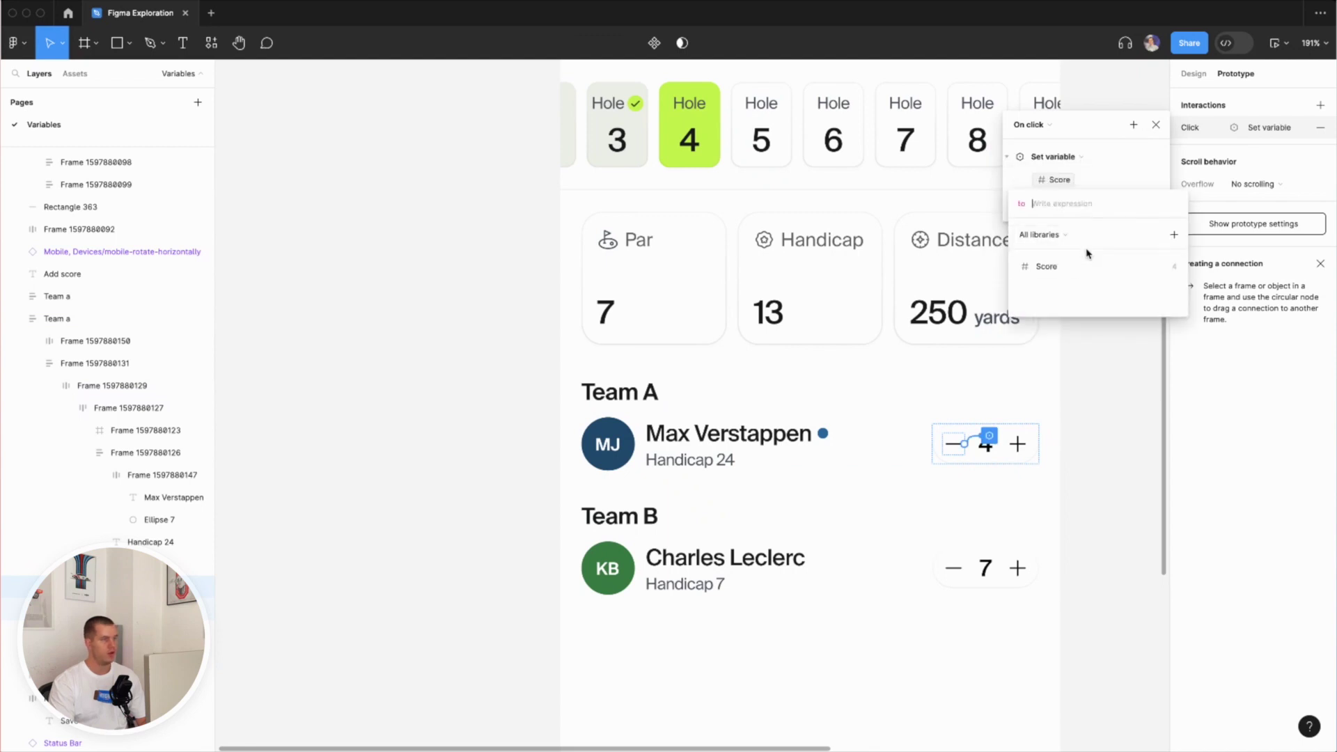
click(1076, 266)
click(1076, 286)
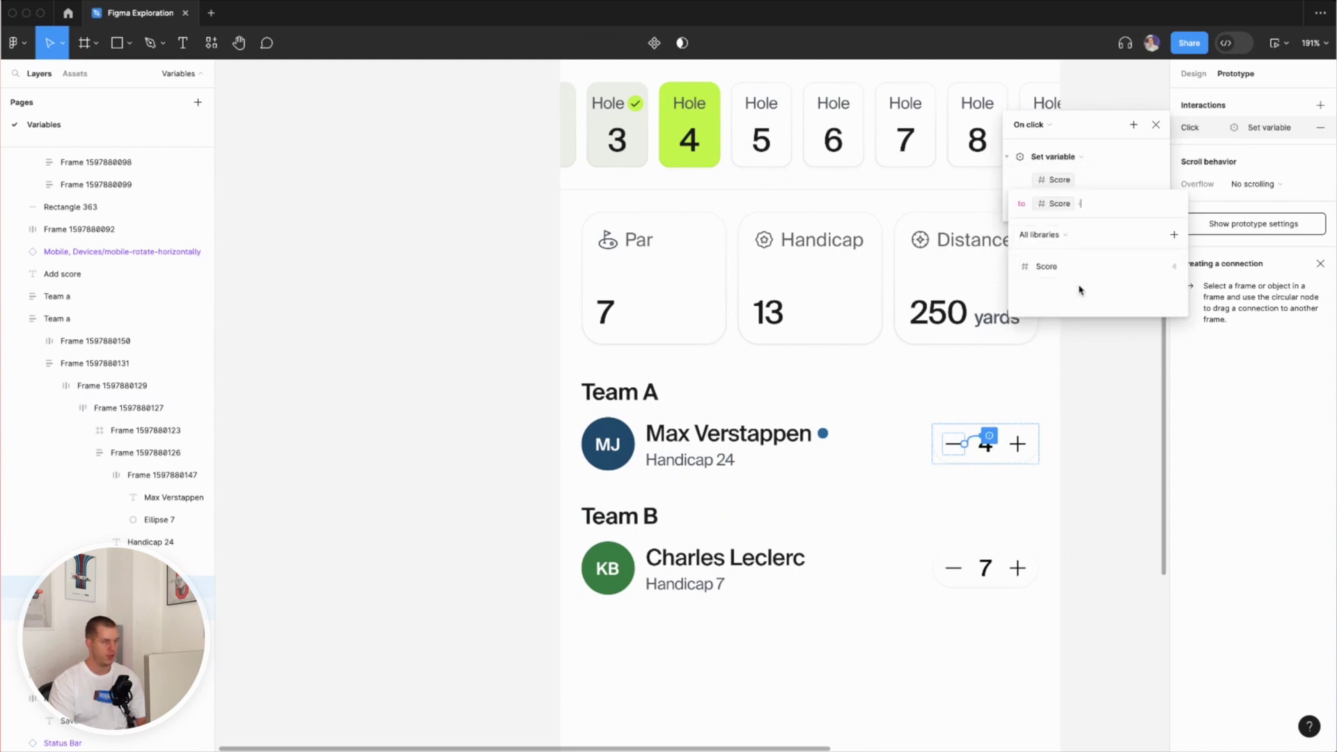
text(1)
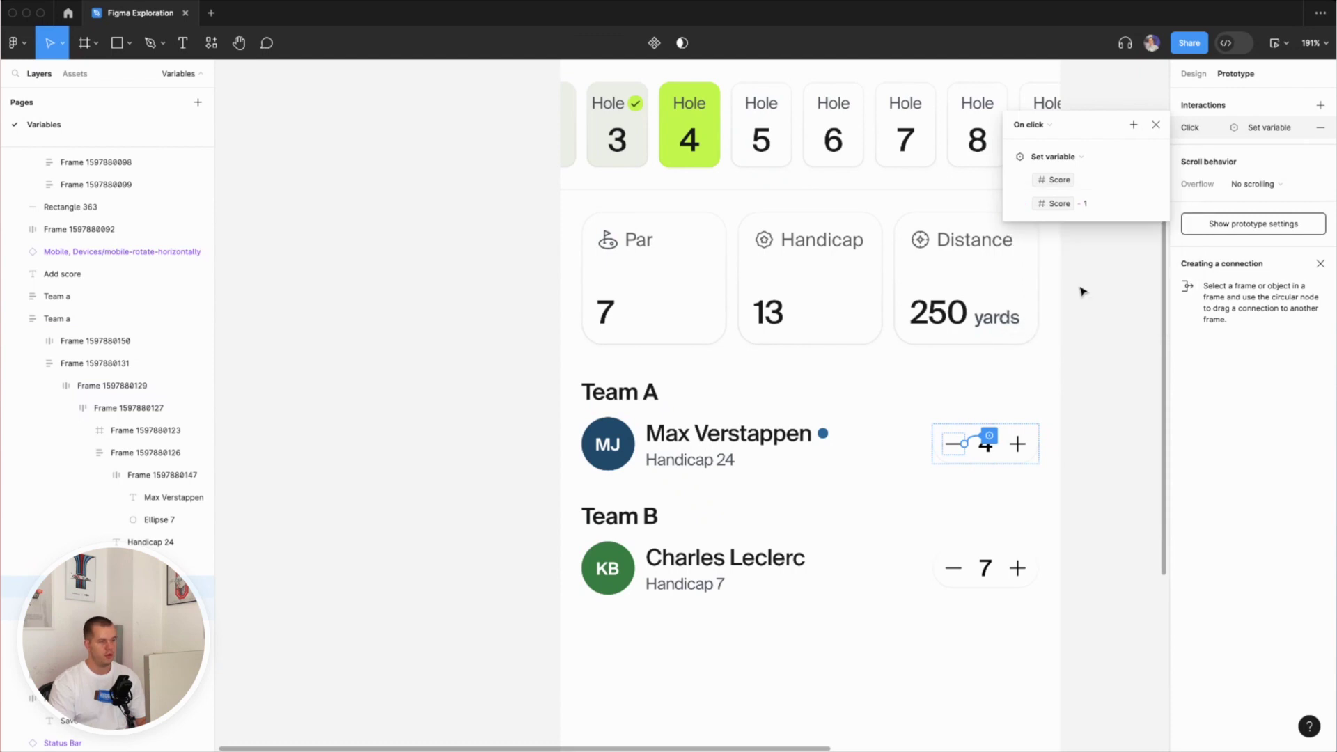
key(Escape)
key(Escape)
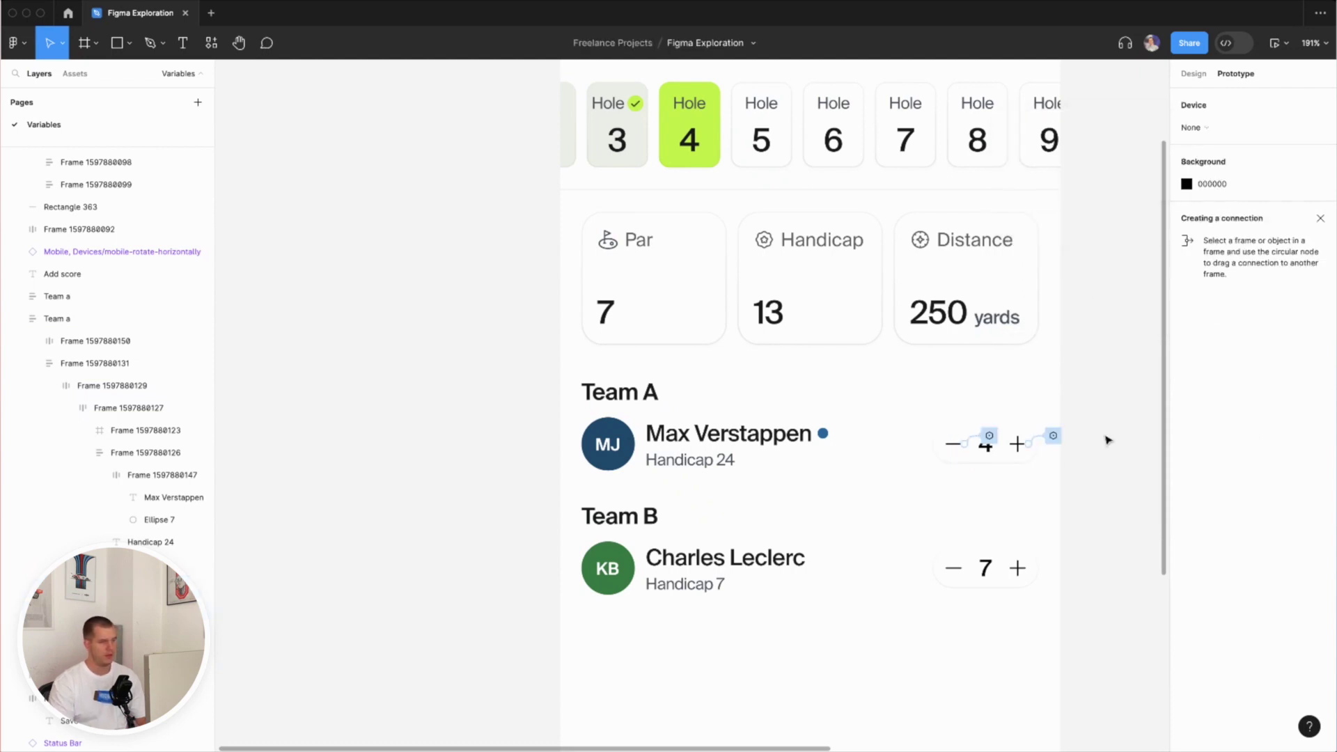
scroll(1108, 440, down, 2)
scroll(1002, 350, down, 2)
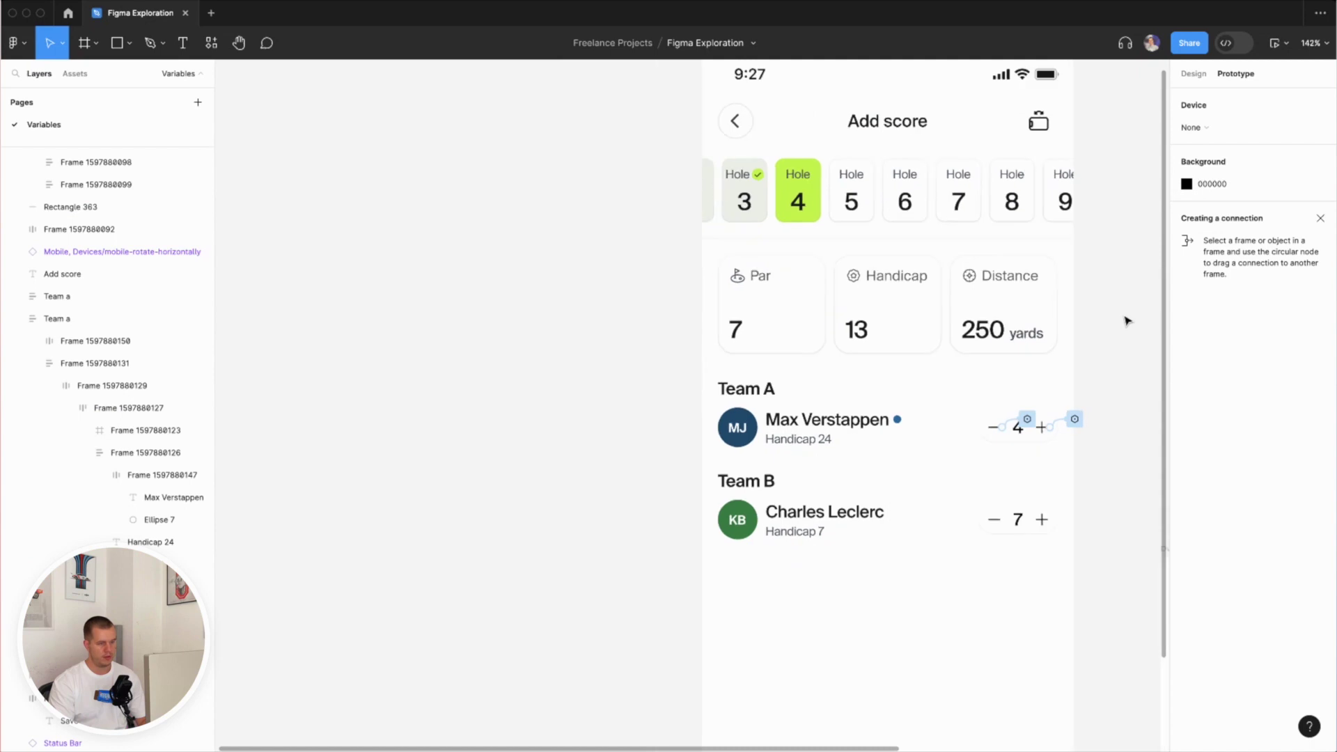
scroll(1125, 320, up, 3)
scroll(1125, 321, right, 2)
scroll(1056, 423, down, 2)
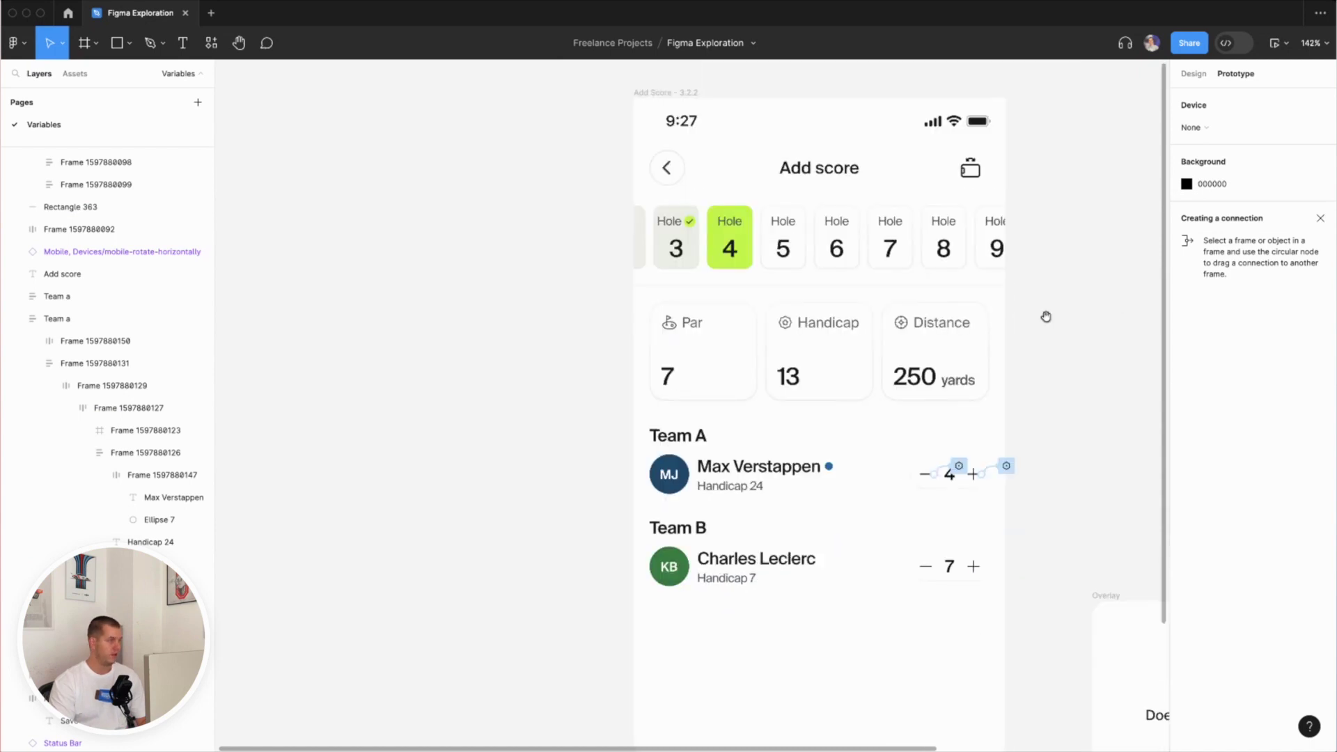
click(644, 88)
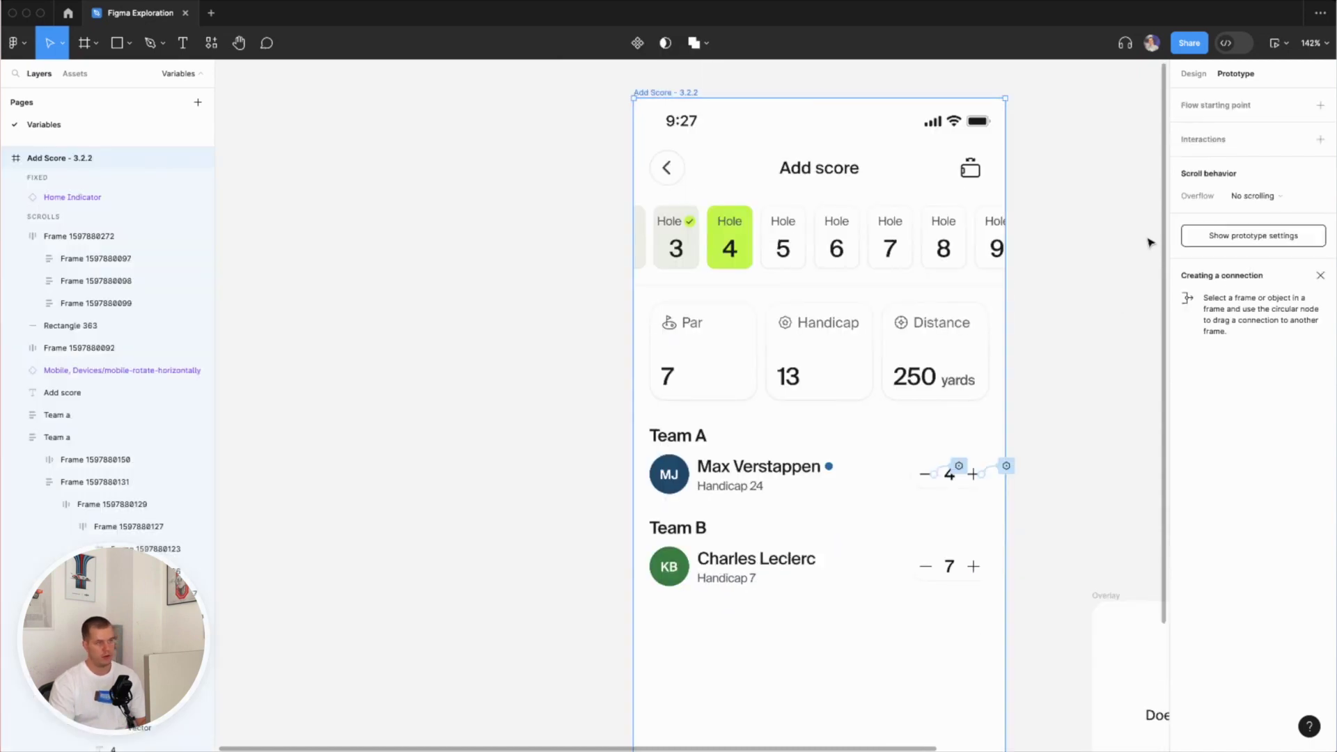
click(1287, 46)
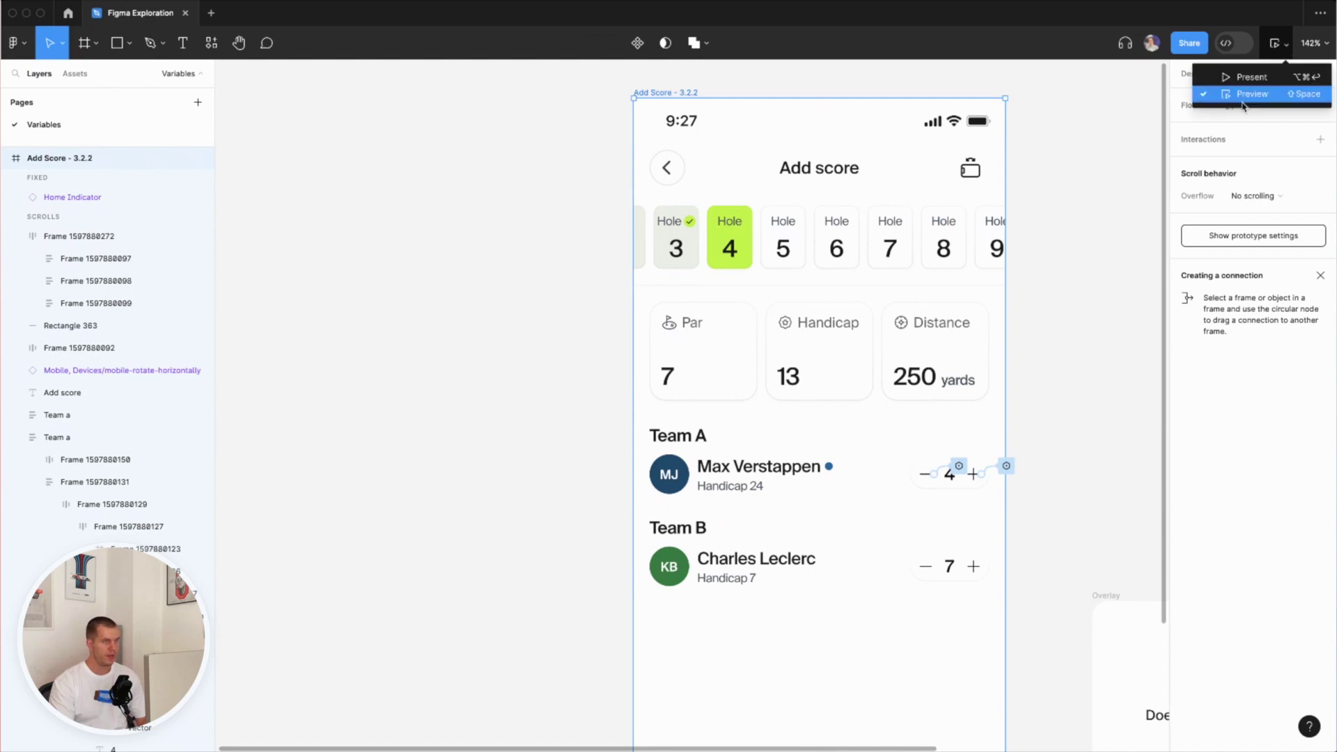
click(1302, 94)
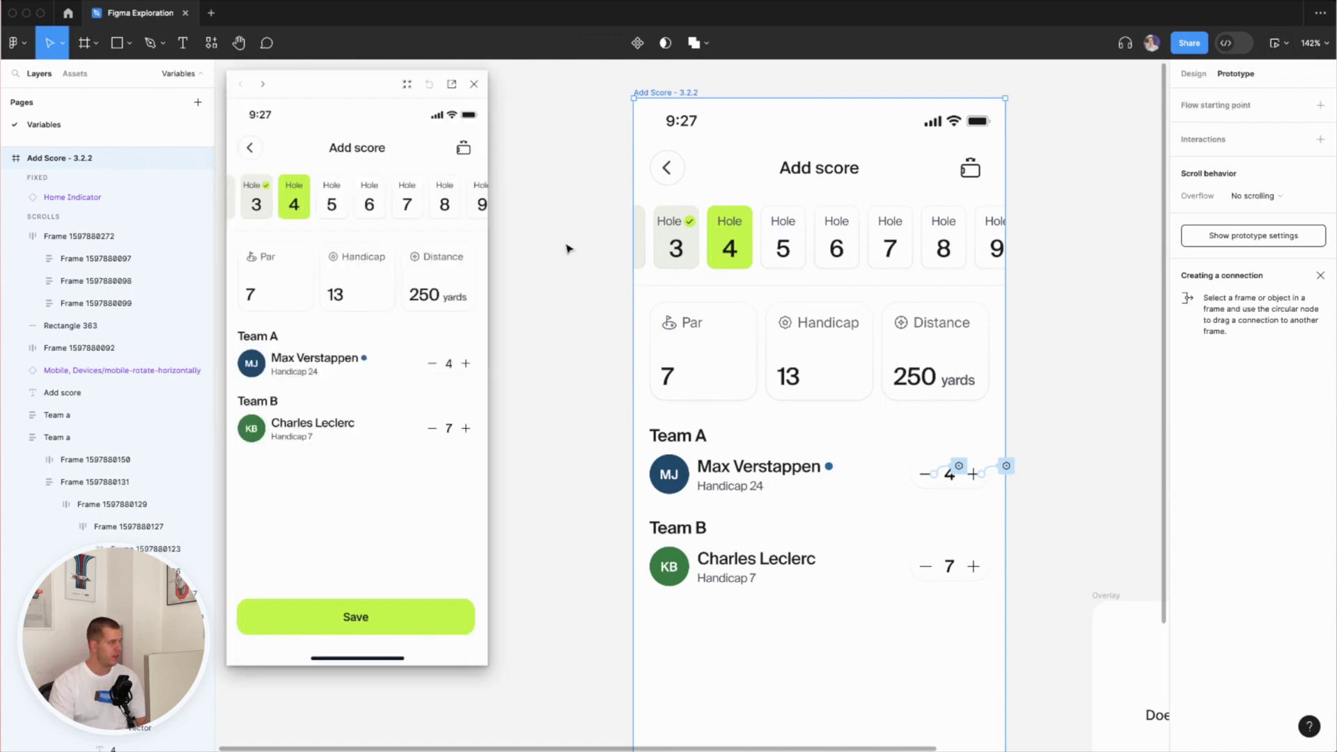
click(465, 365)
click(465, 365)
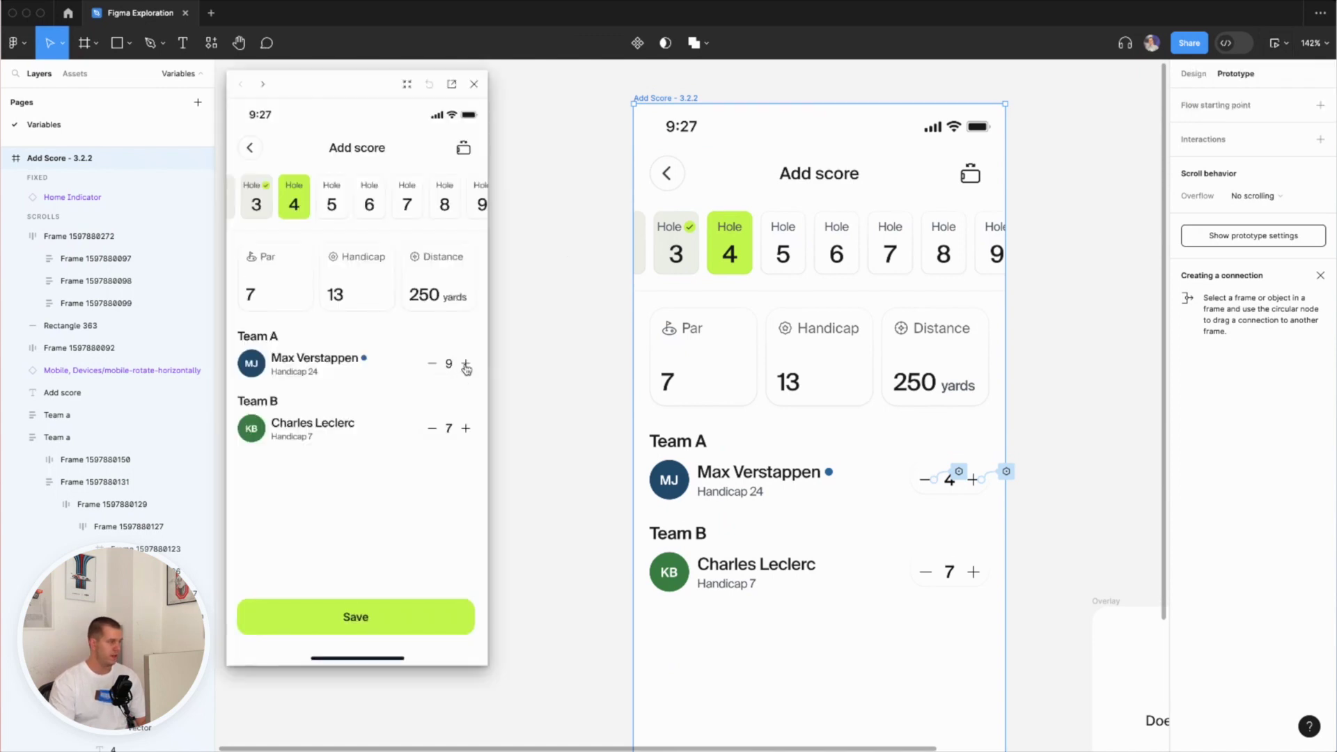
click(466, 366)
click(434, 365)
click(434, 365)
click(435, 365)
click(434, 364)
click(434, 365)
click(435, 365)
click(434, 365)
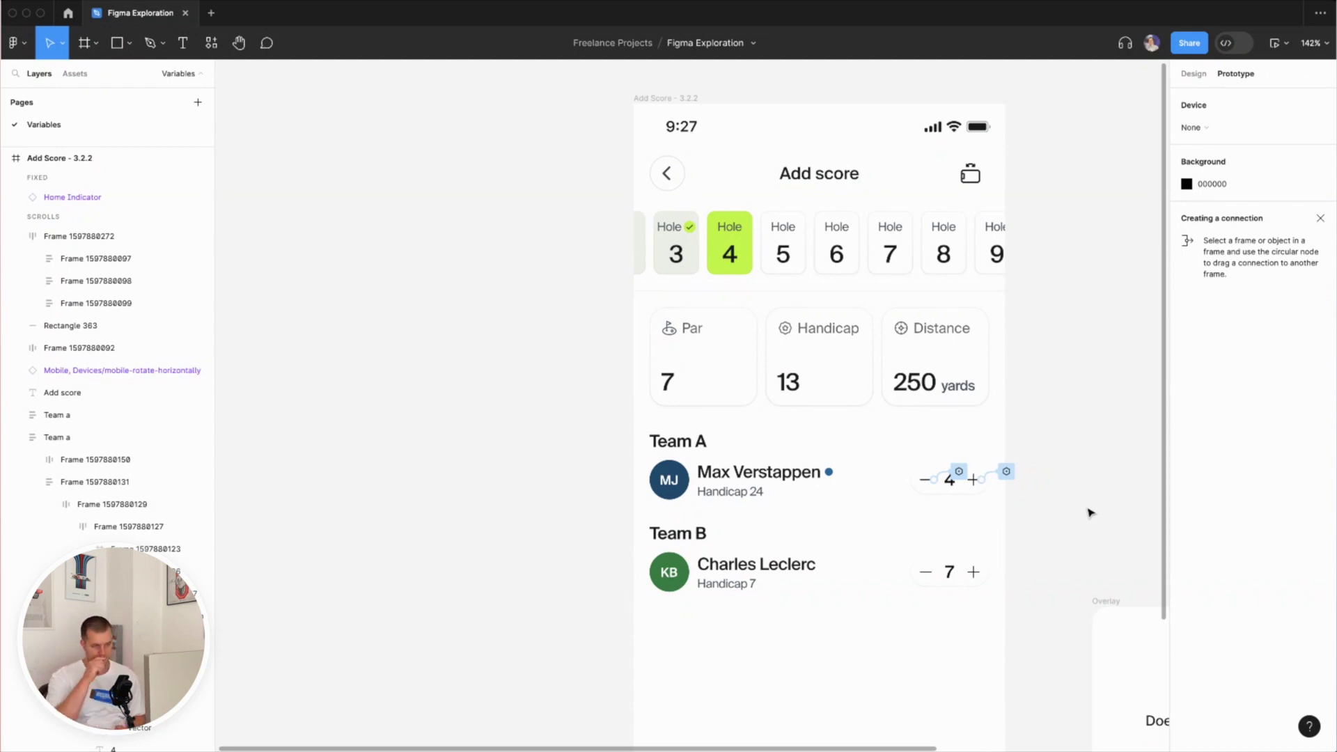
- Add a Conditional to the minus button's click with the condition Score > 0
click(962, 477)
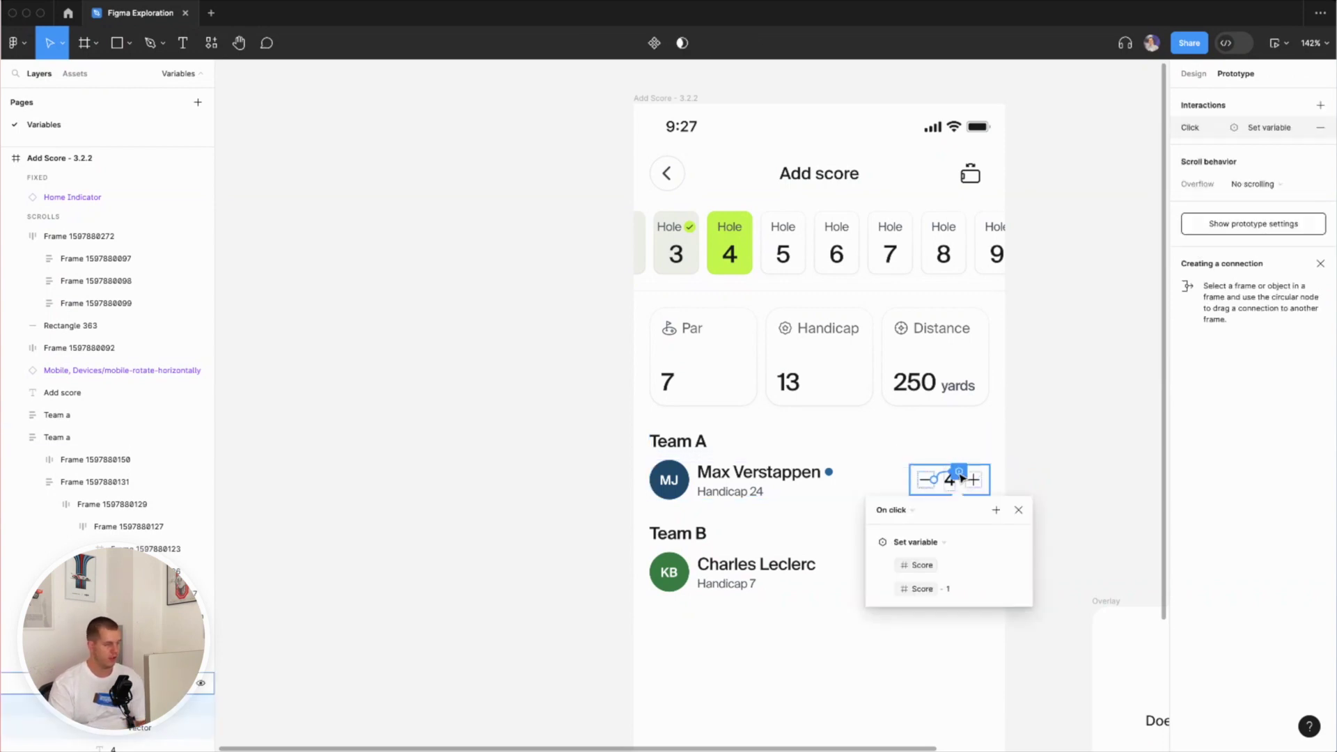
click(996, 511)
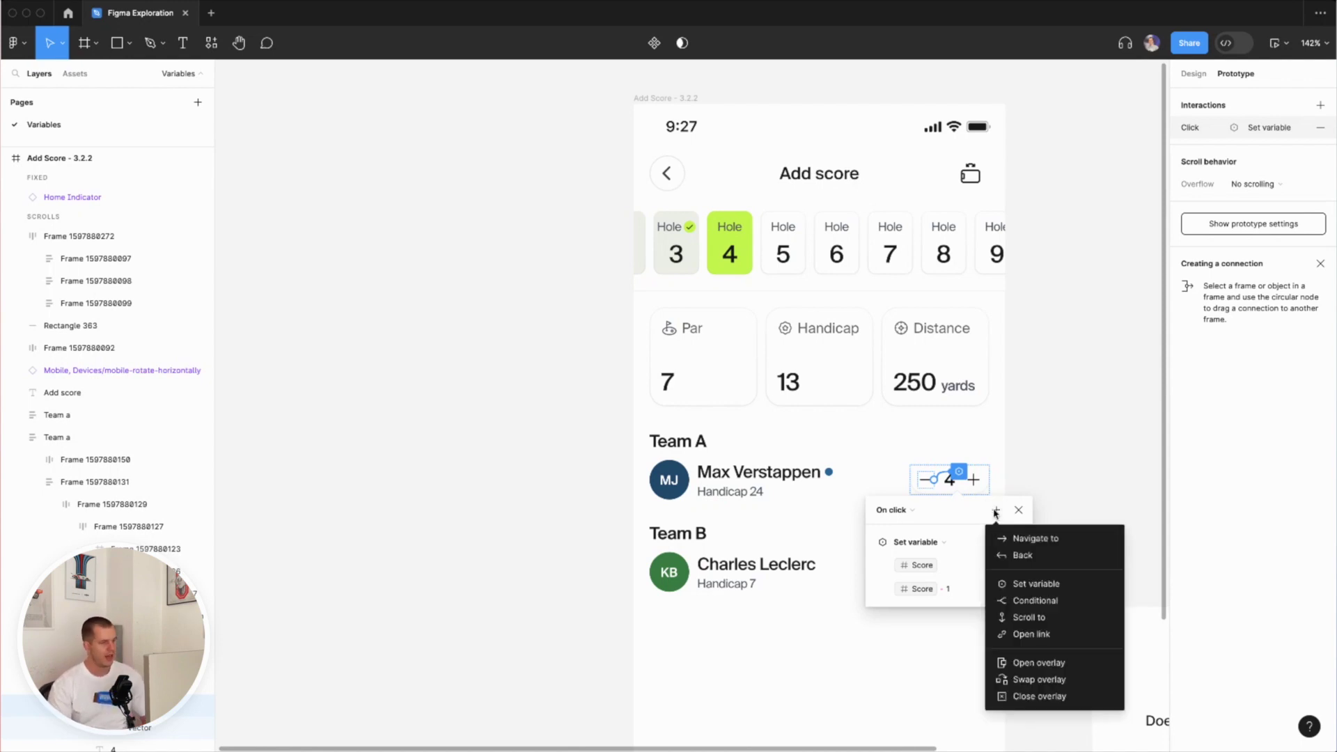
click(1020, 600)
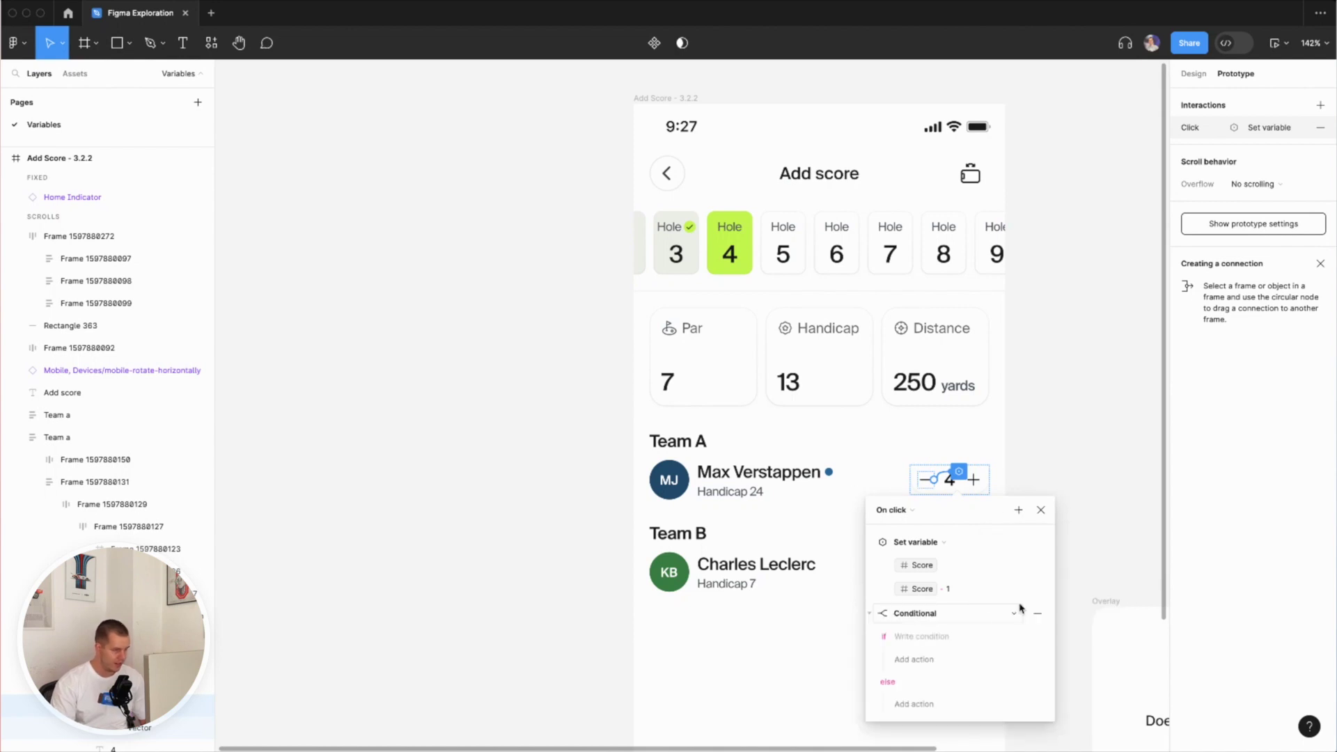
click(926, 635)
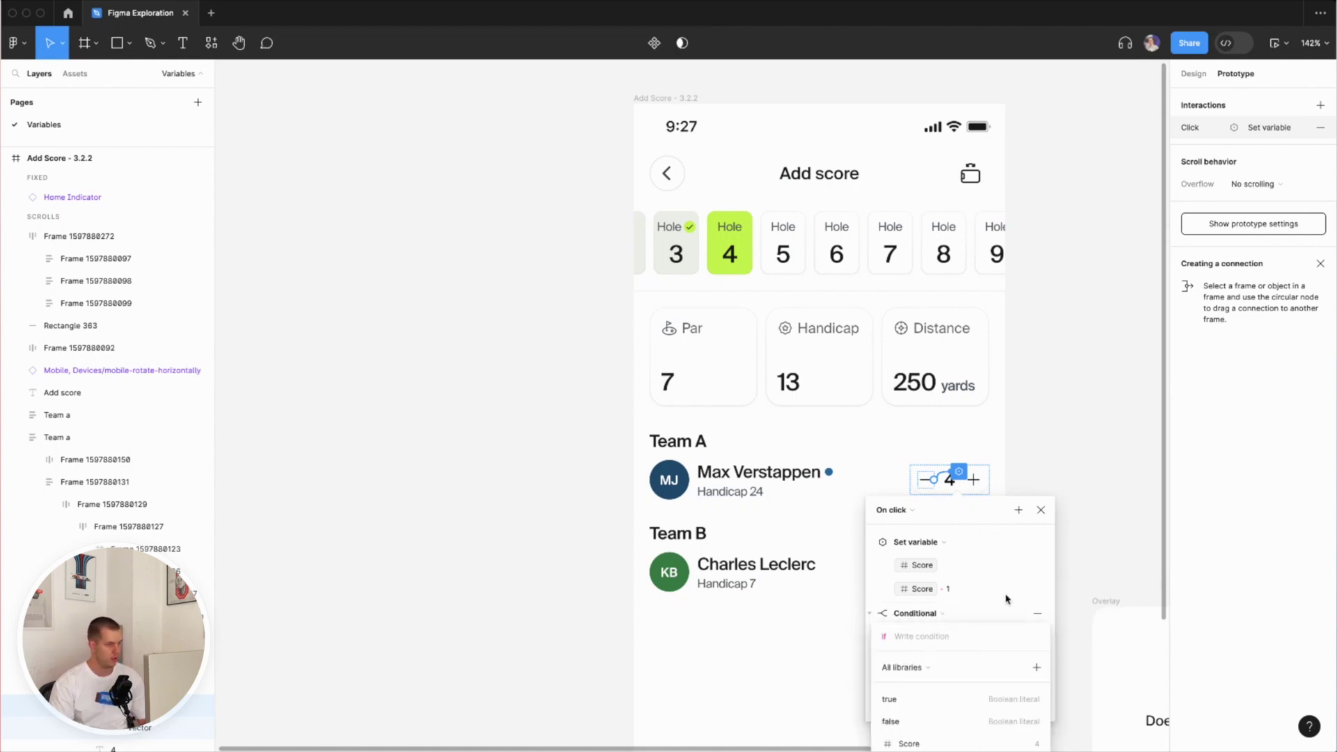
scroll(1109, 531, down, 3)
click(937, 742)
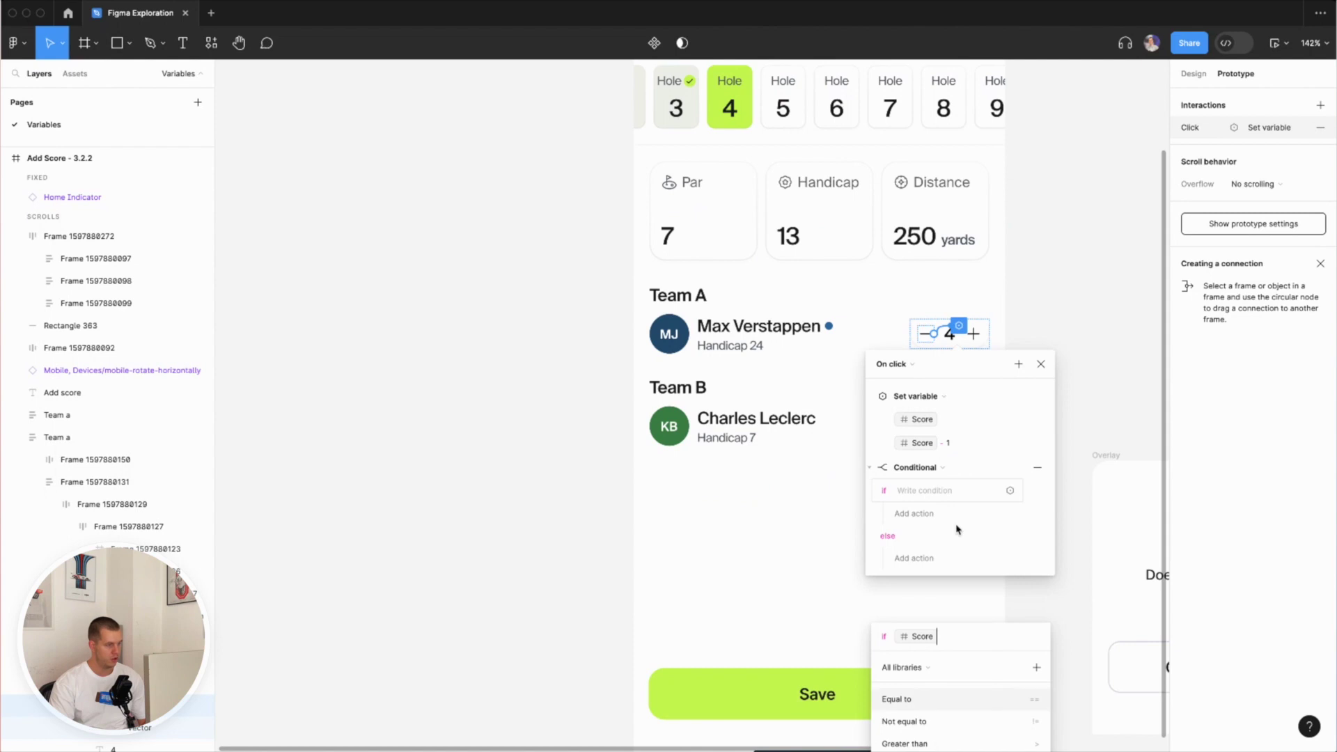
click(927, 741)
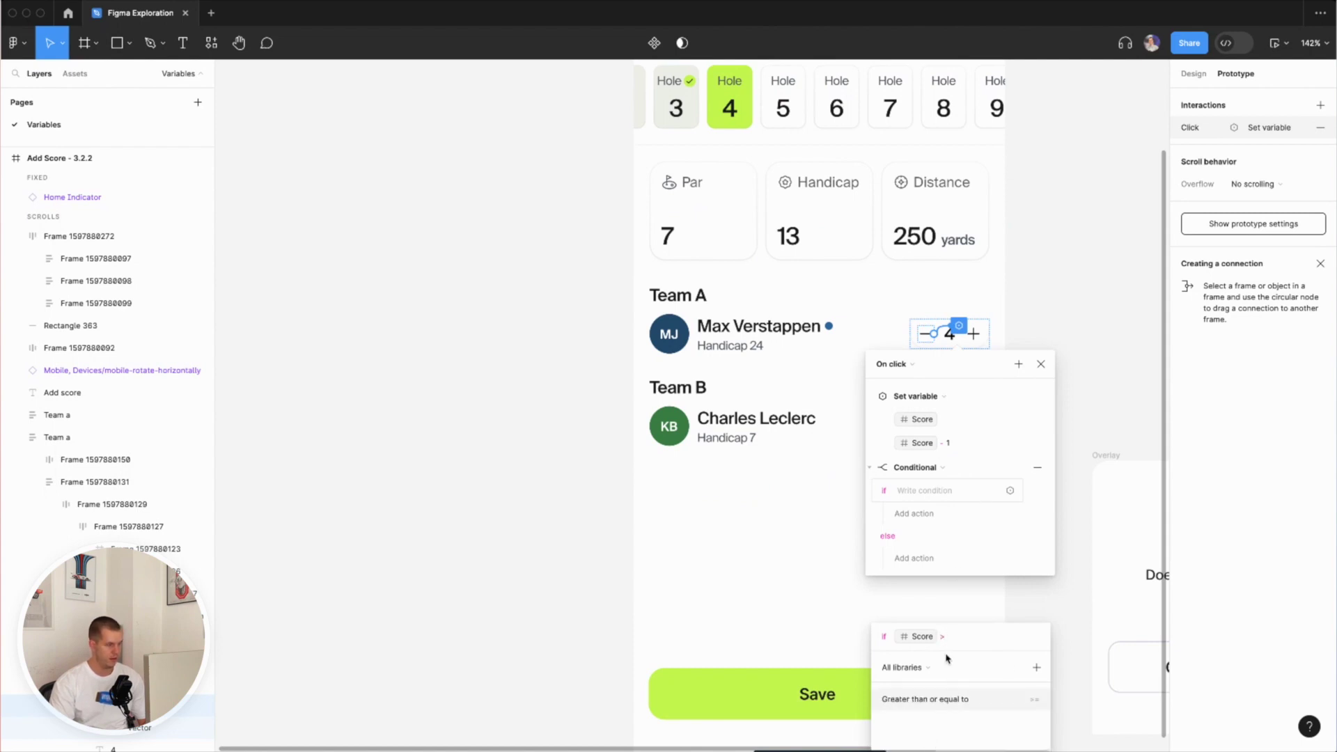
text(0)
key(Return)
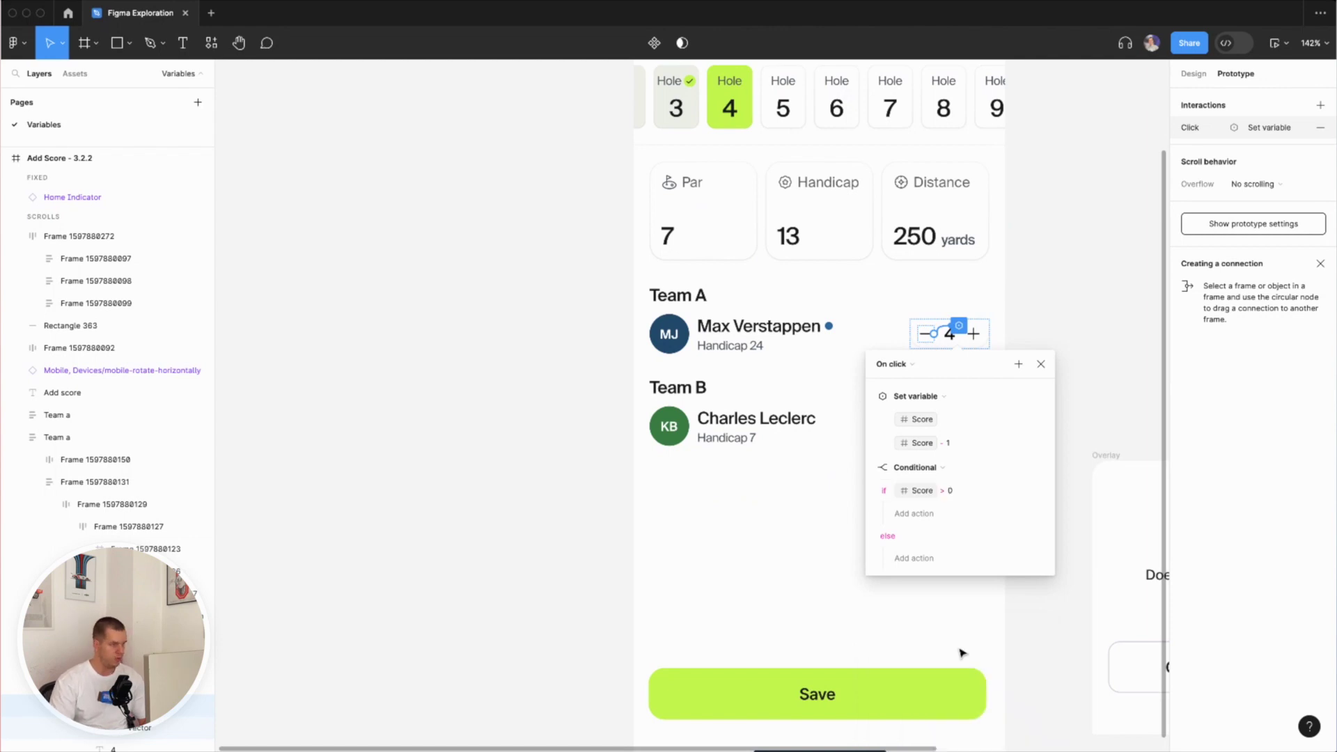
- Move the Set variable Score - 1 action inside the if Score > 0 branch
click(879, 396)
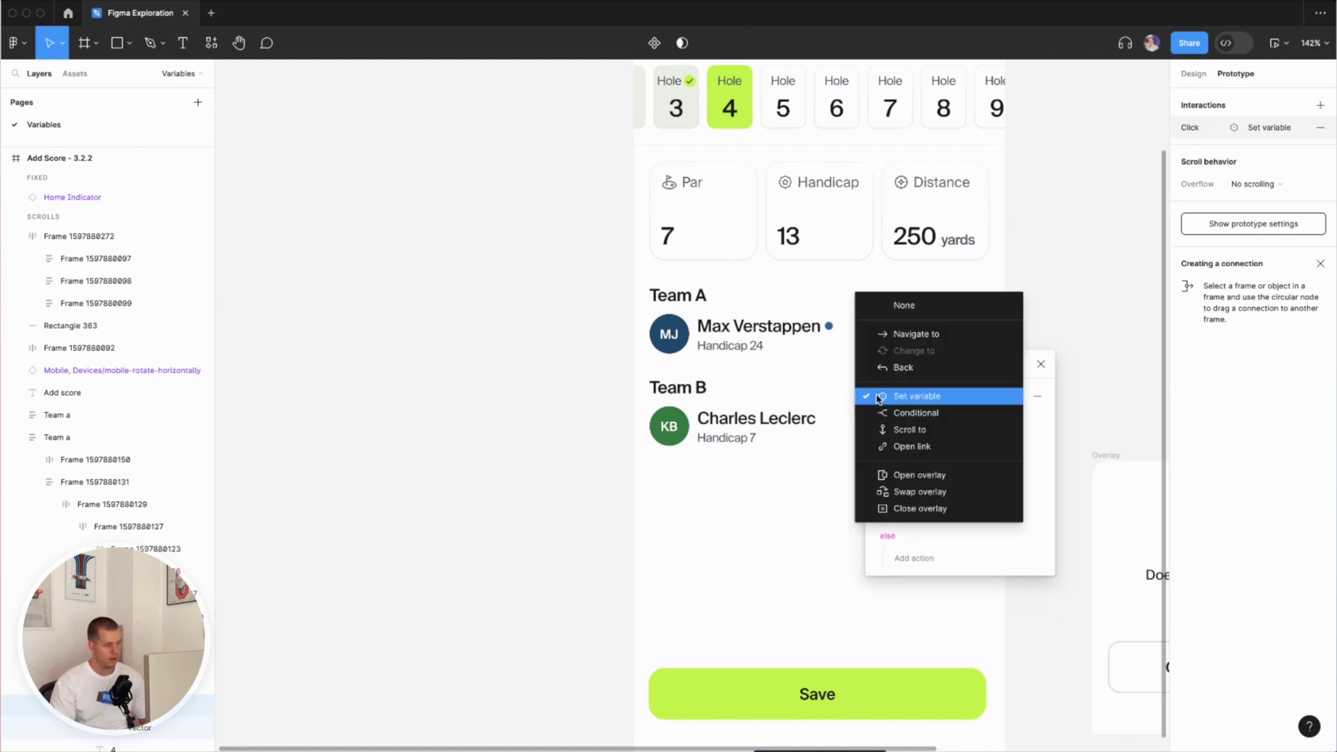
click(898, 390)
click(917, 405)
click(901, 393)
click(868, 396)
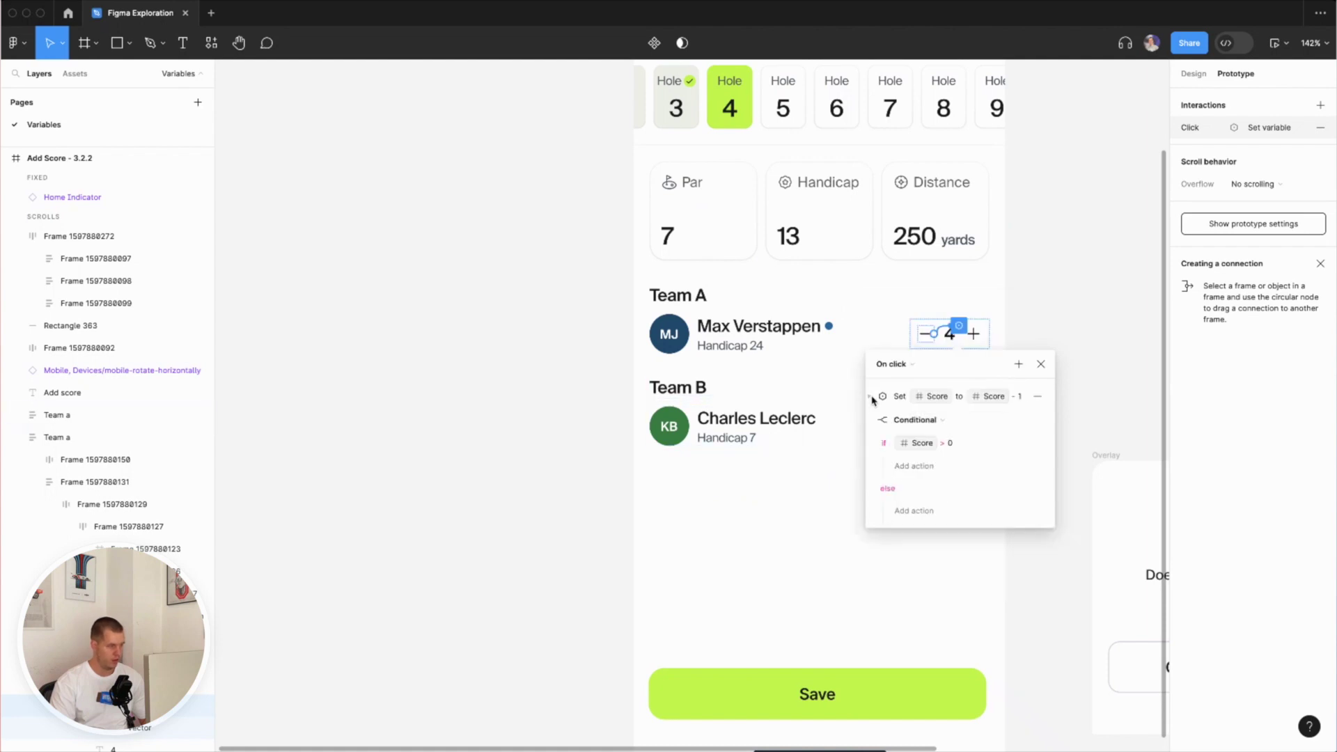
drag(879, 396, 895, 463)
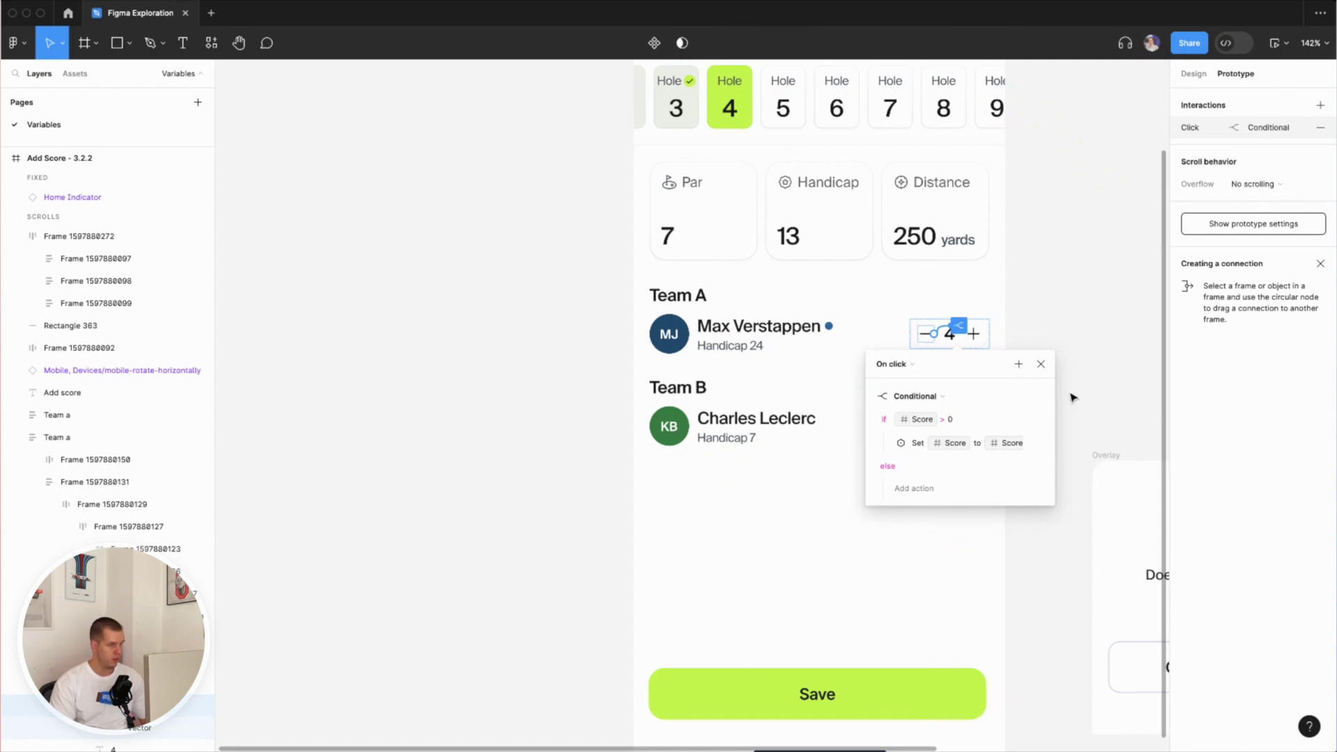
- Select the Add Score frame and launch a Preview of the prototype from Present
click(1092, 392)
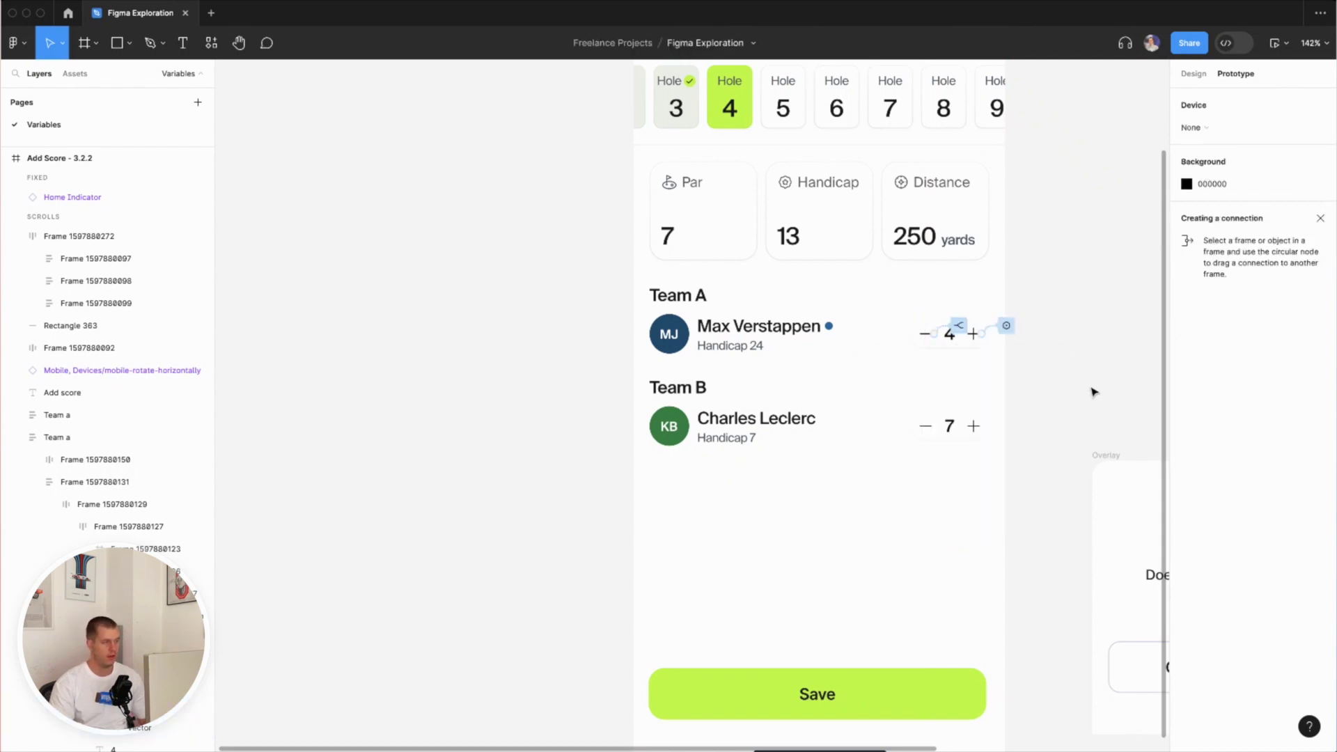
scroll(1091, 390, up, 4)
click(940, 166)
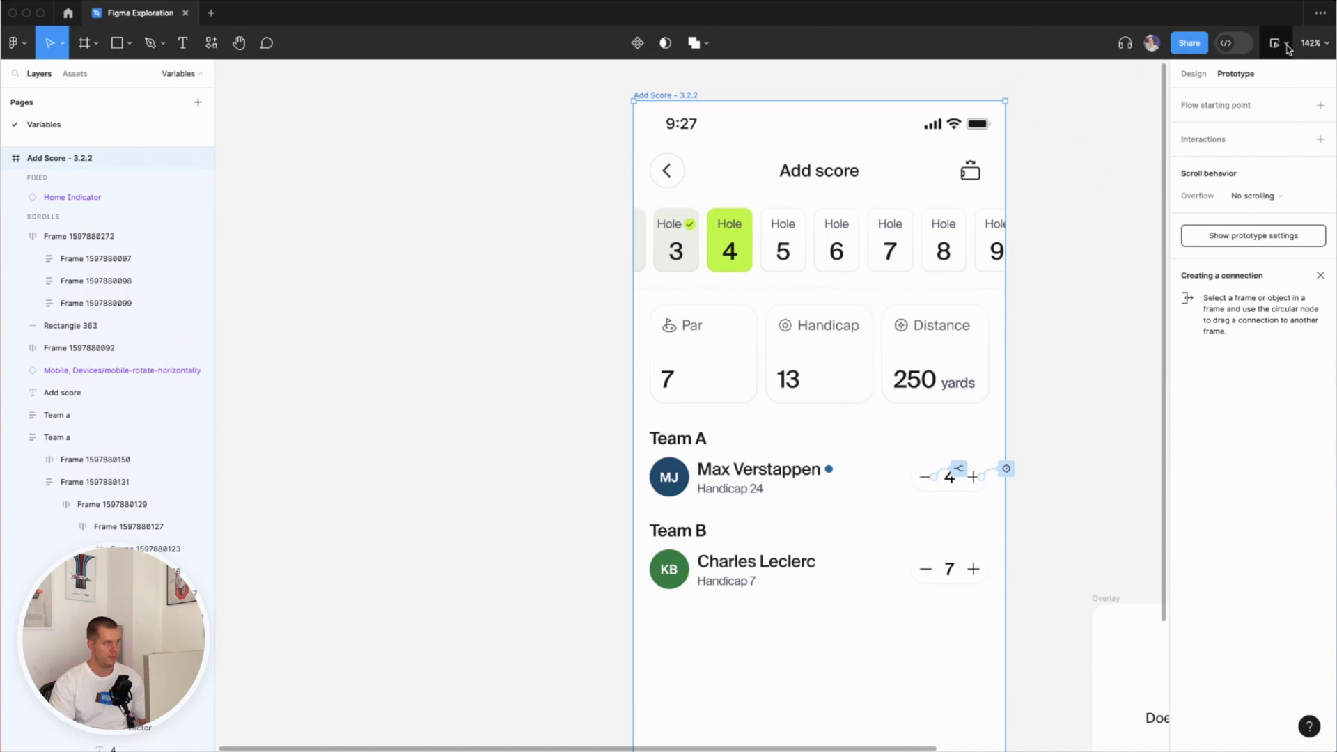
click(1279, 42)
click(1251, 94)
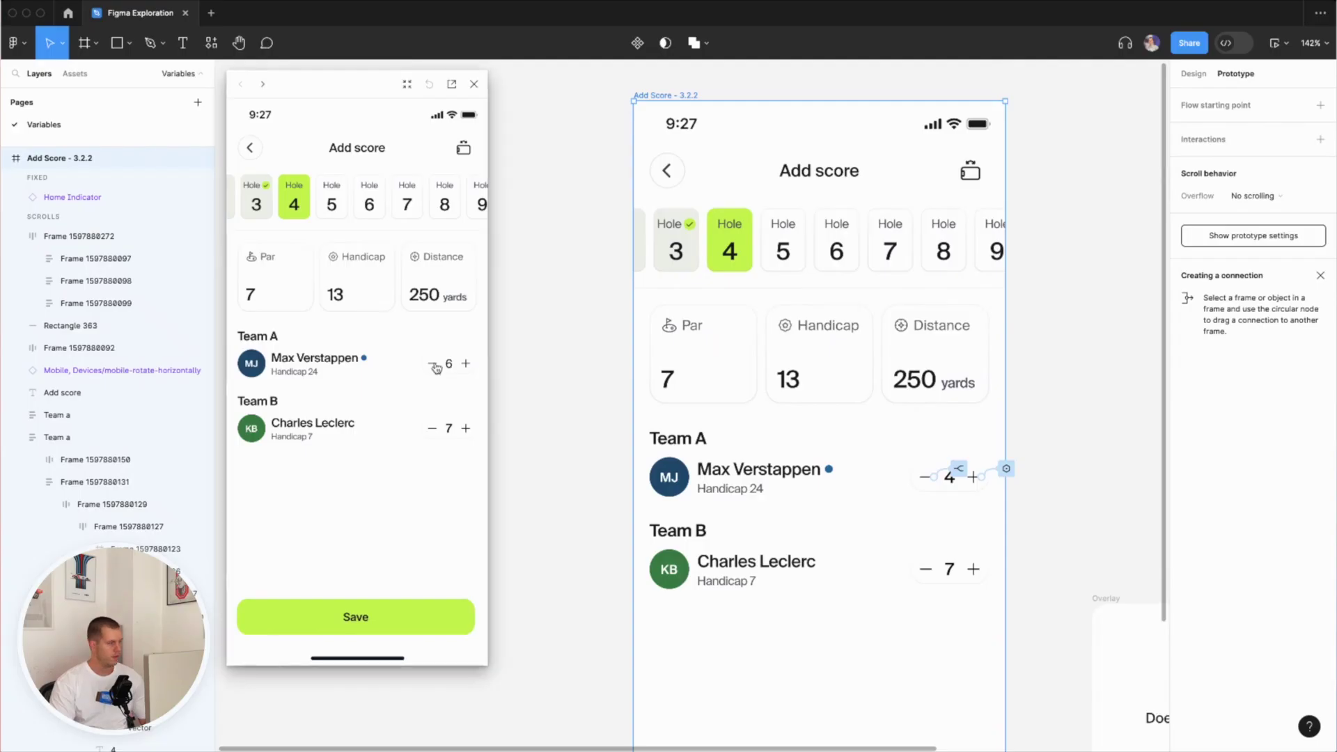
click(1107, 516)
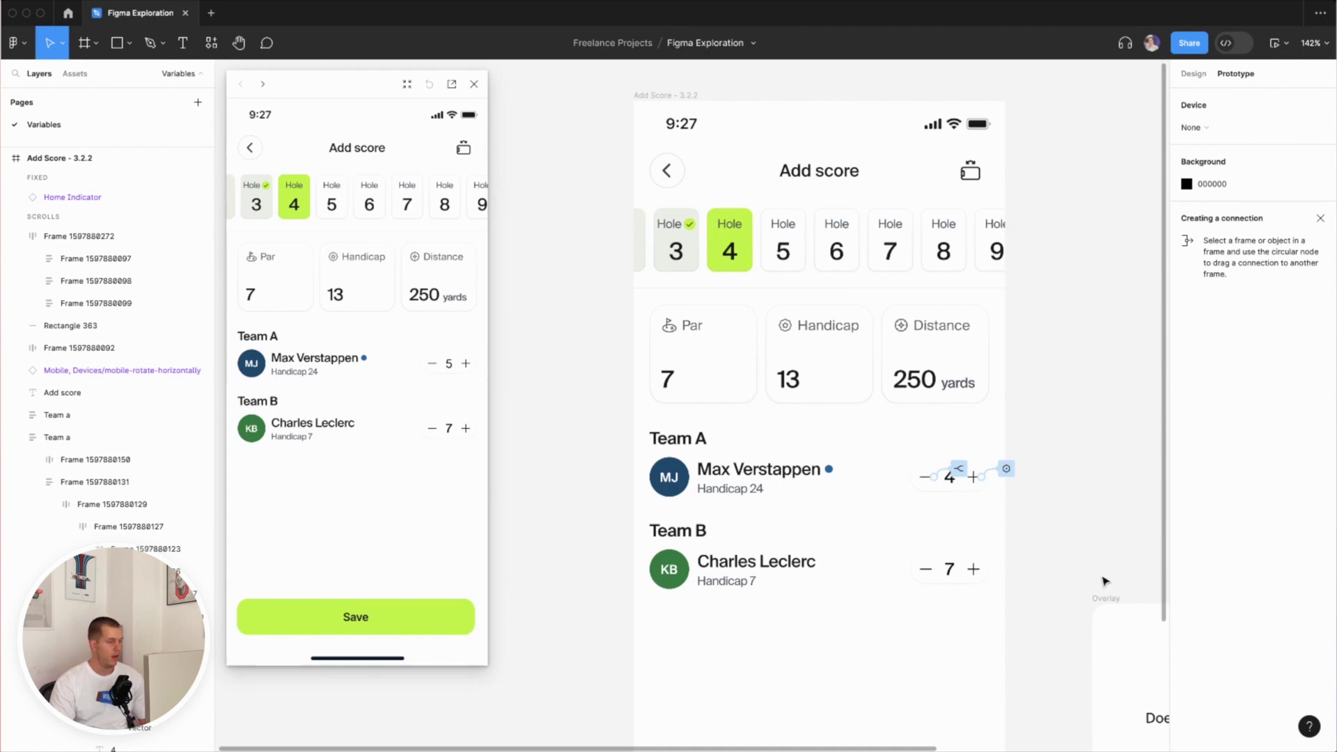
scroll(1110, 501, down, 1)
- Switch to the Design tab and inspect the Par value and the blue dot beside Max Verstappen
scroll(1110, 501, down, 3)
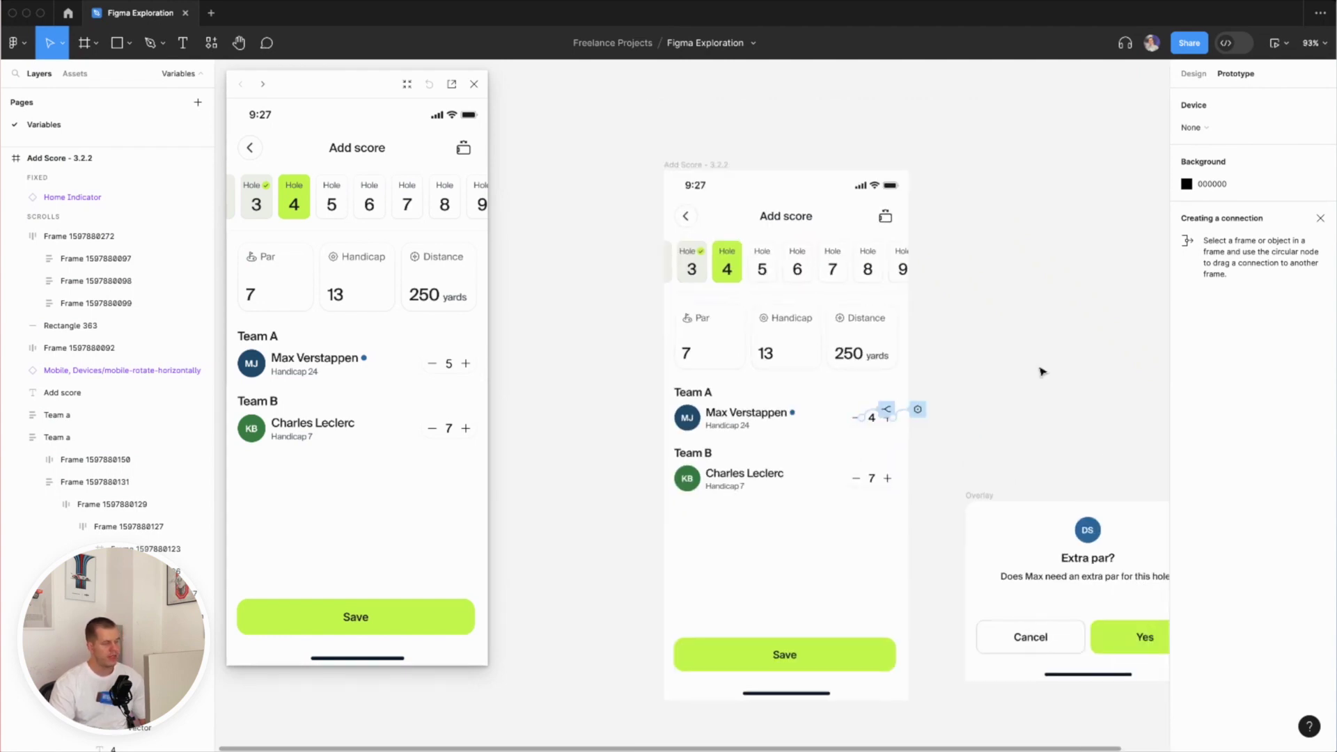
scroll(989, 369, right, 3)
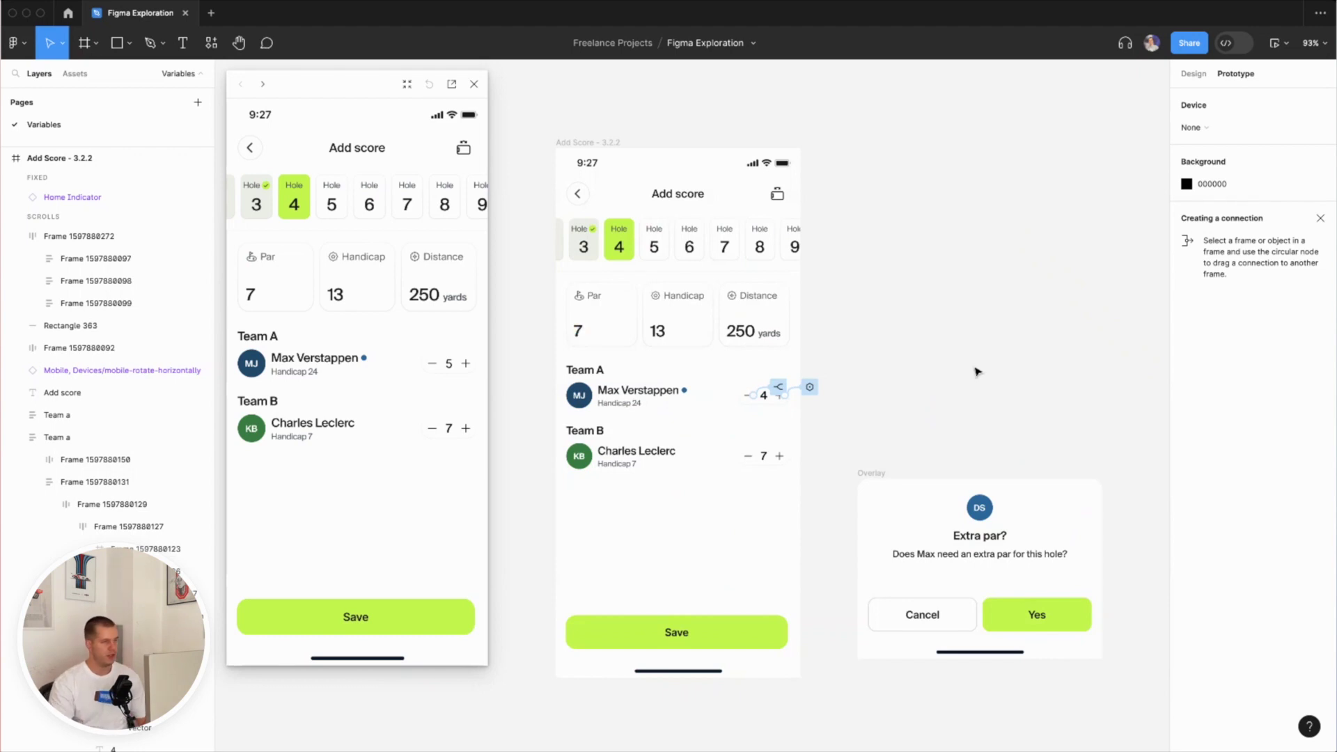
click(1196, 73)
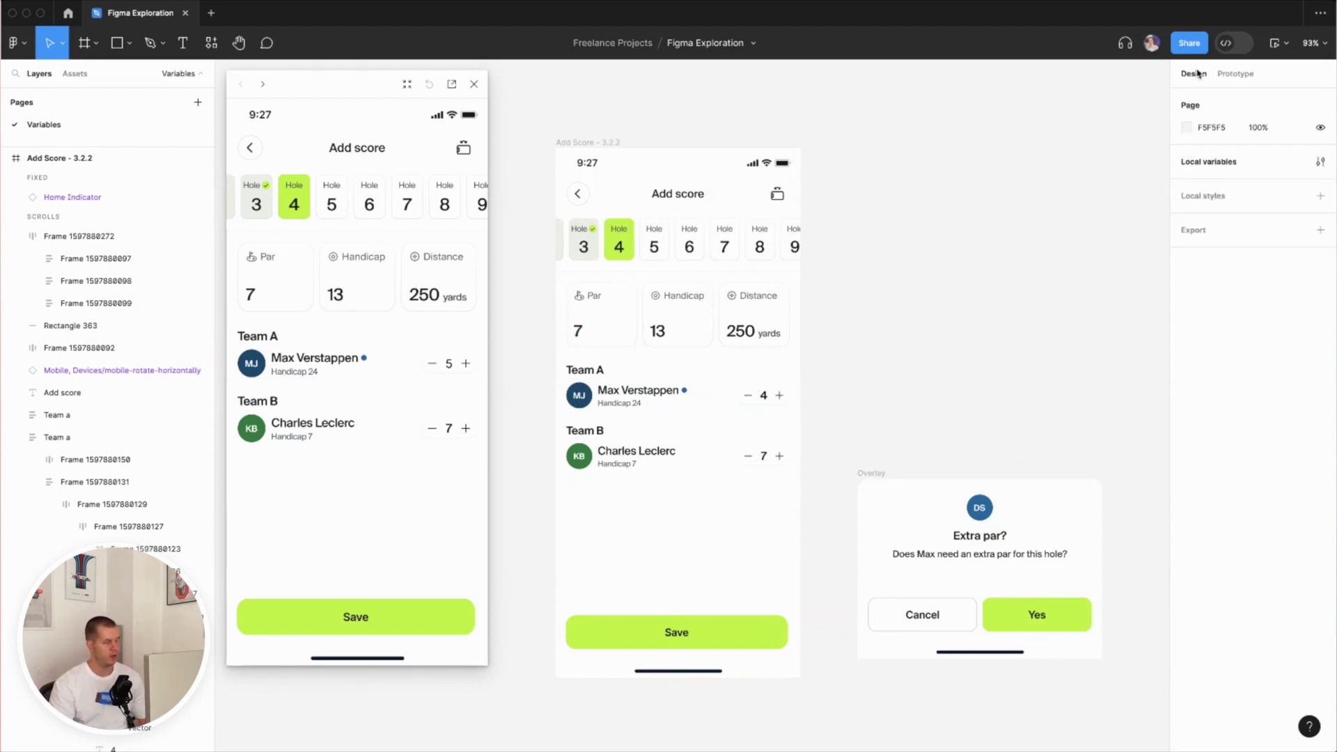
click(977, 396)
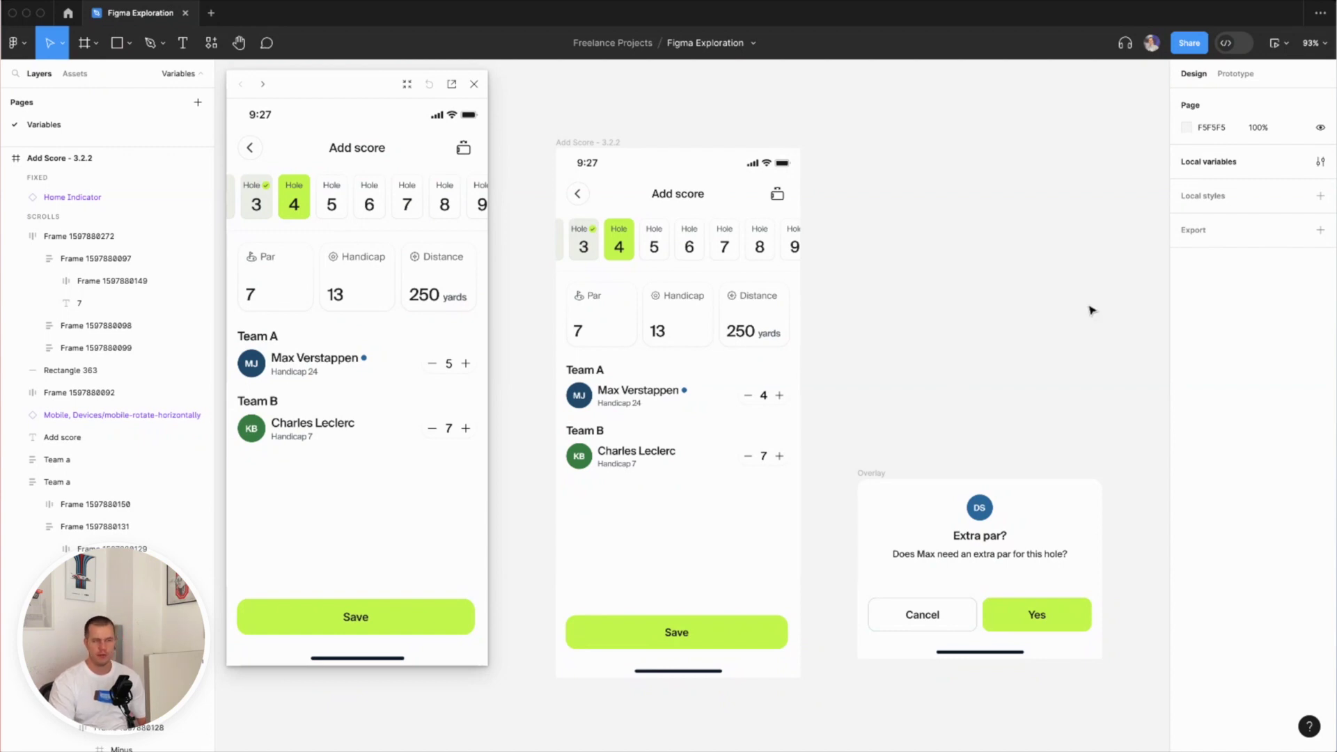
click(685, 391)
click(919, 395)
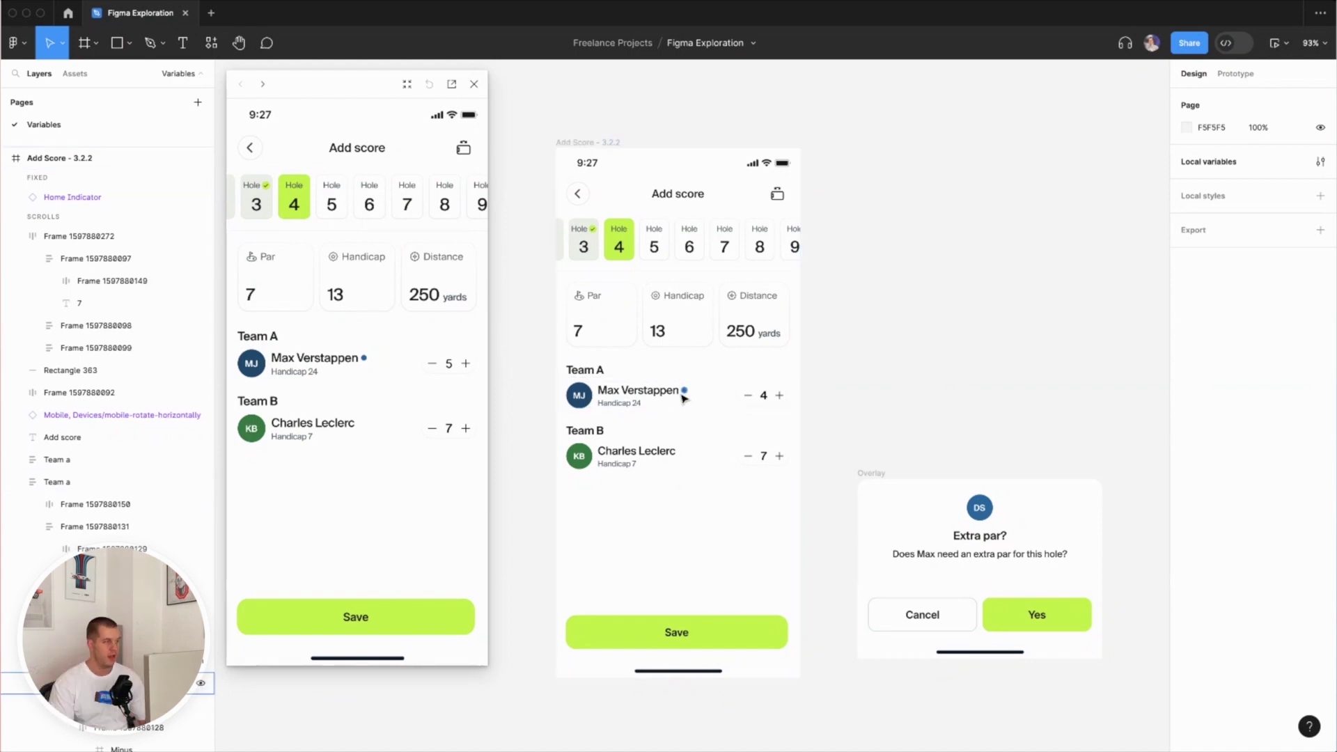
- Create a Boolean variable 'ExtraPar' in Trophy Golf, set it to True, and close the window
click(1320, 162)
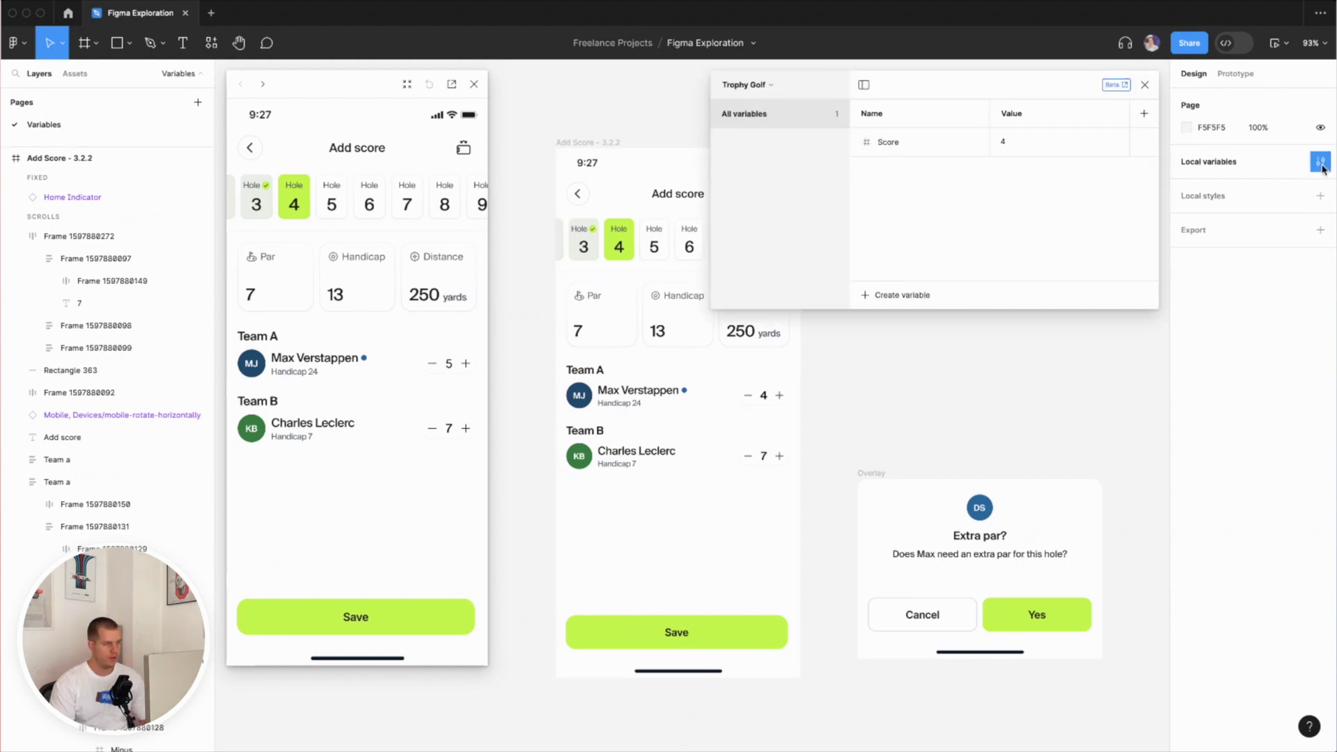
click(896, 296)
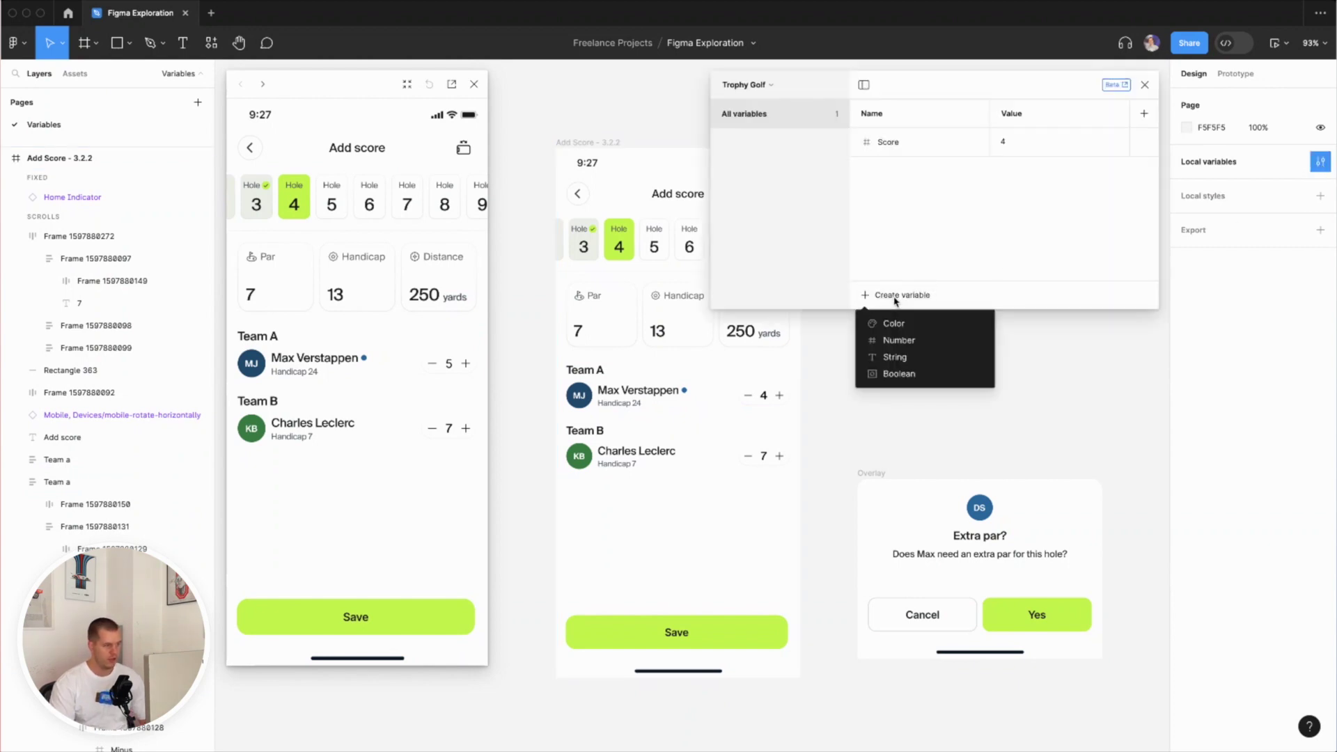
click(892, 377)
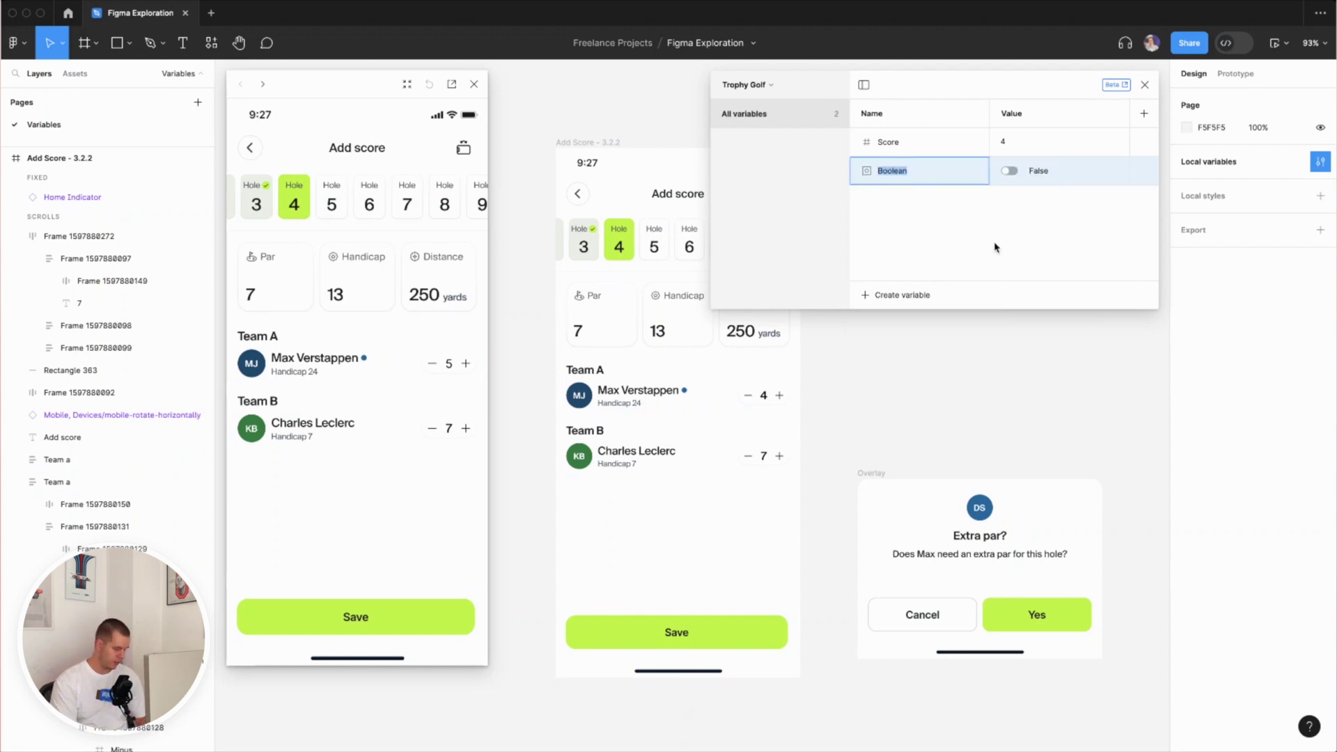
text(ExtraPar)
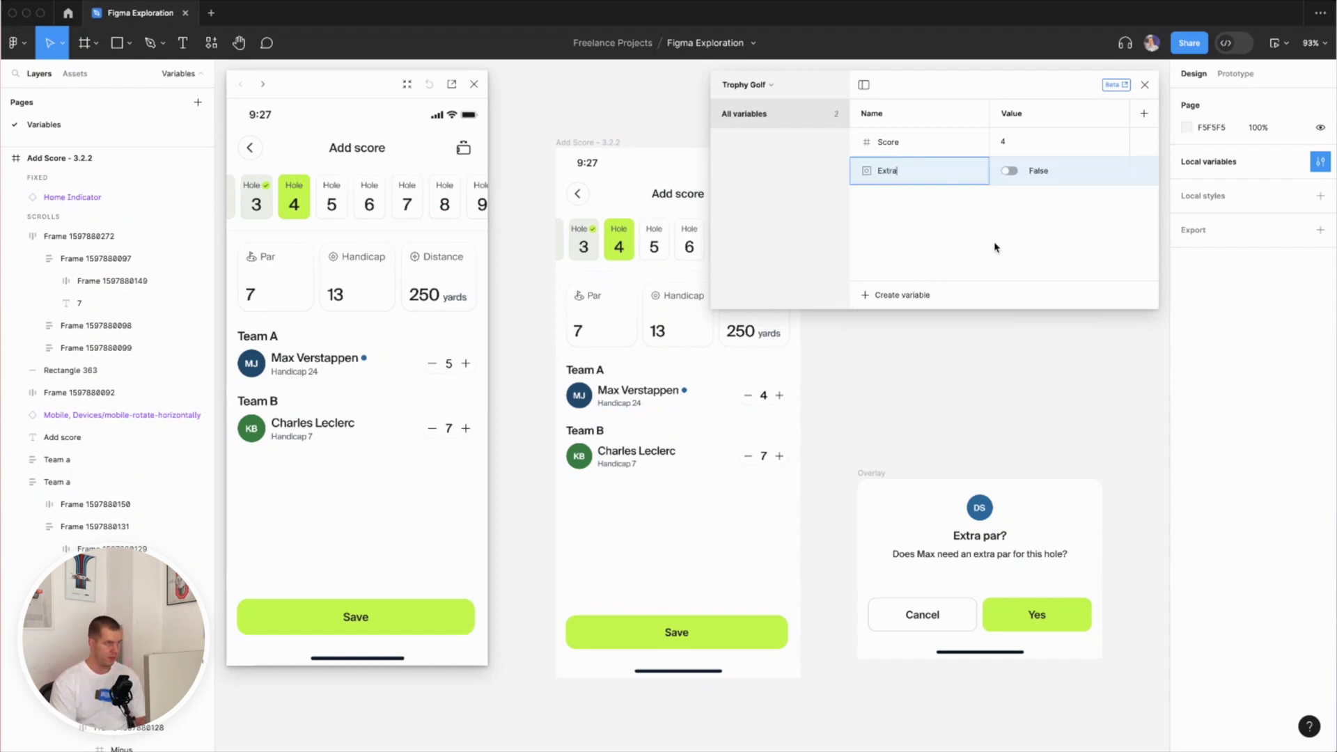
key(Return)
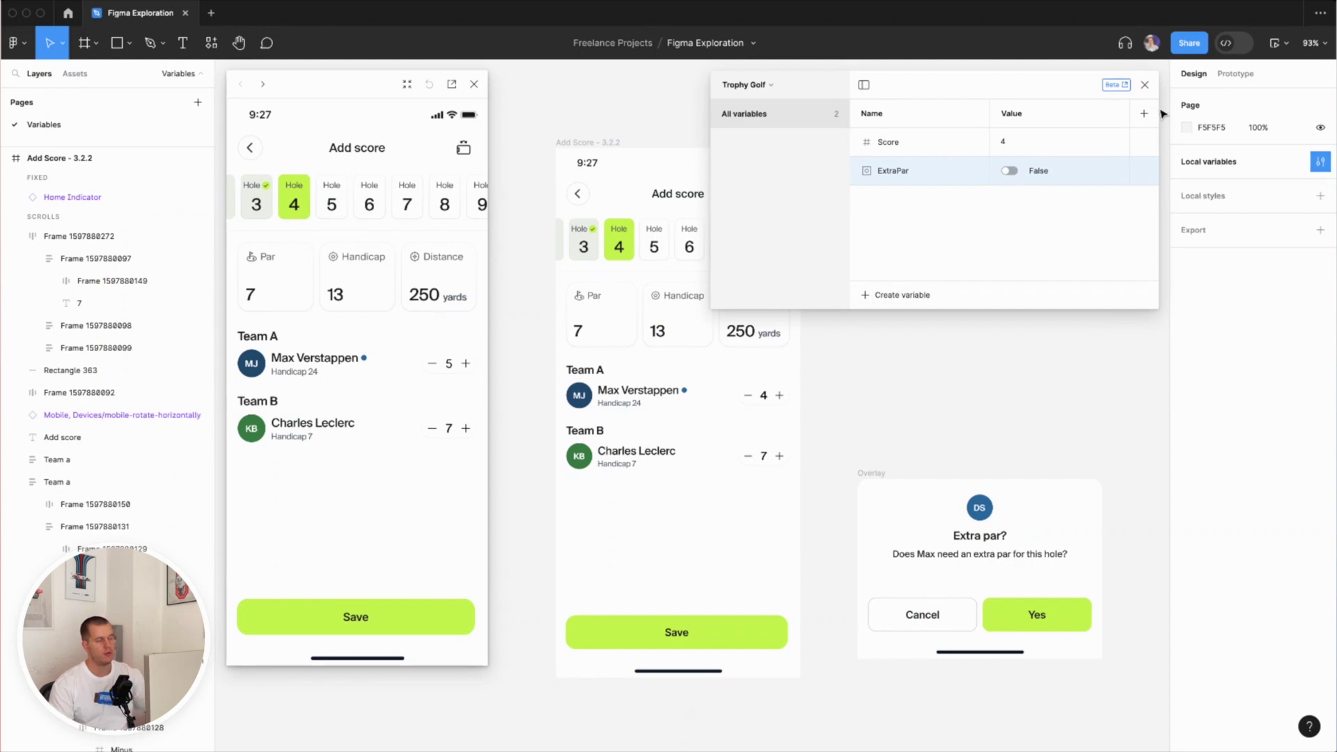
click(1009, 173)
click(1144, 84)
- Select the blue dot beside Max Verstappen and bind its layer visibility to ExtraPar
click(606, 389)
key(shift+2)
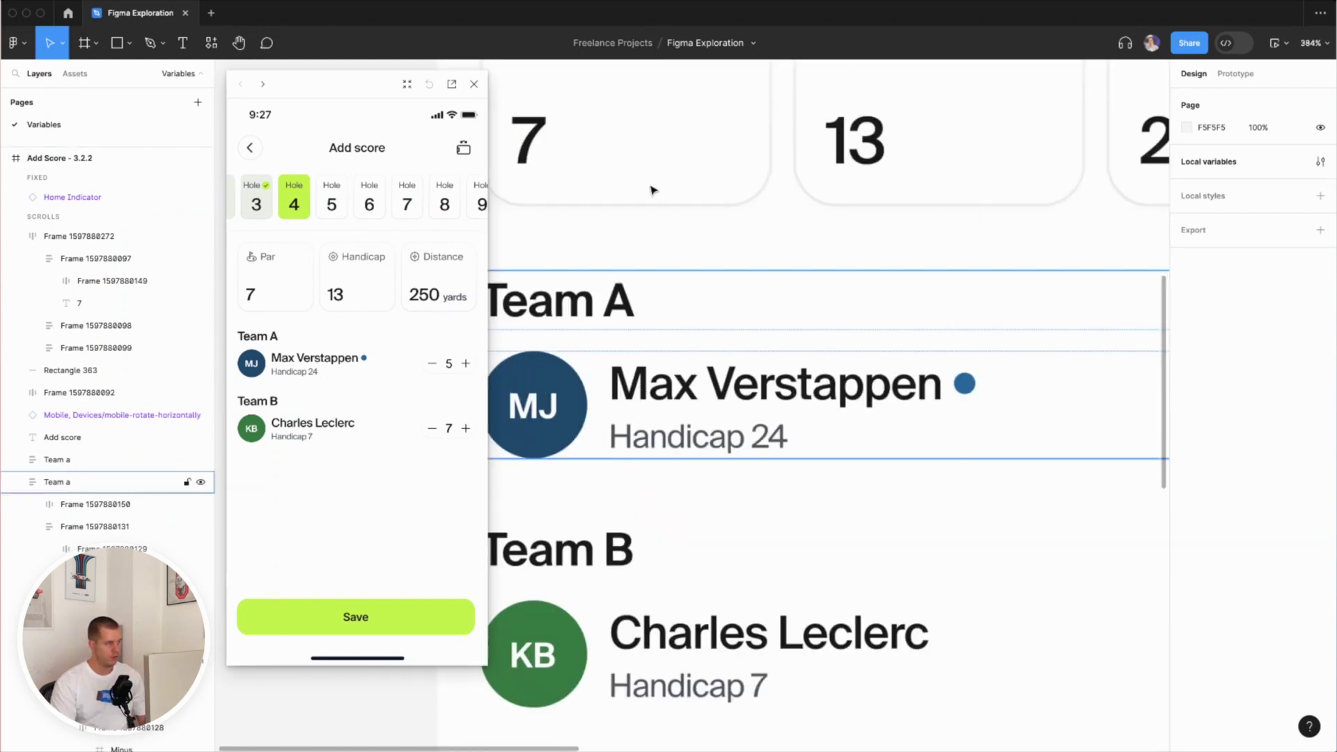
click(964, 385)
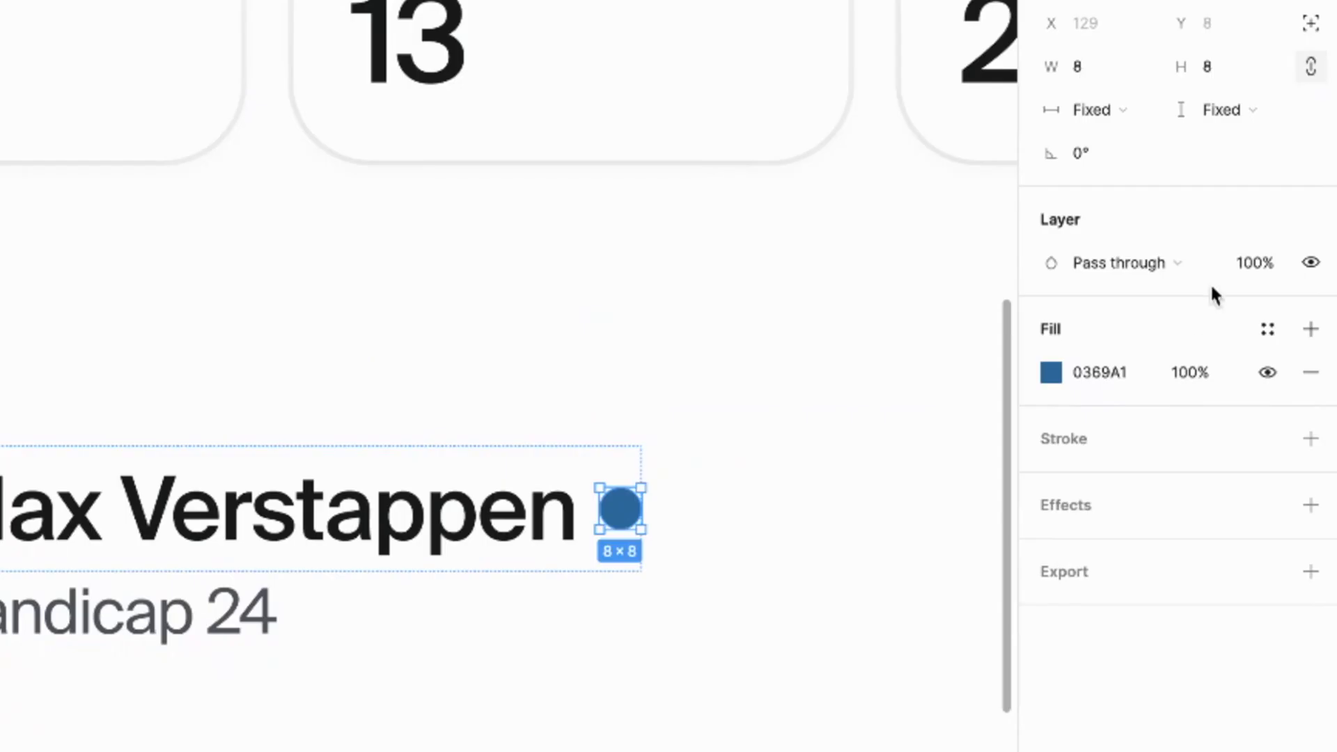
click(1312, 269)
click(1162, 428)
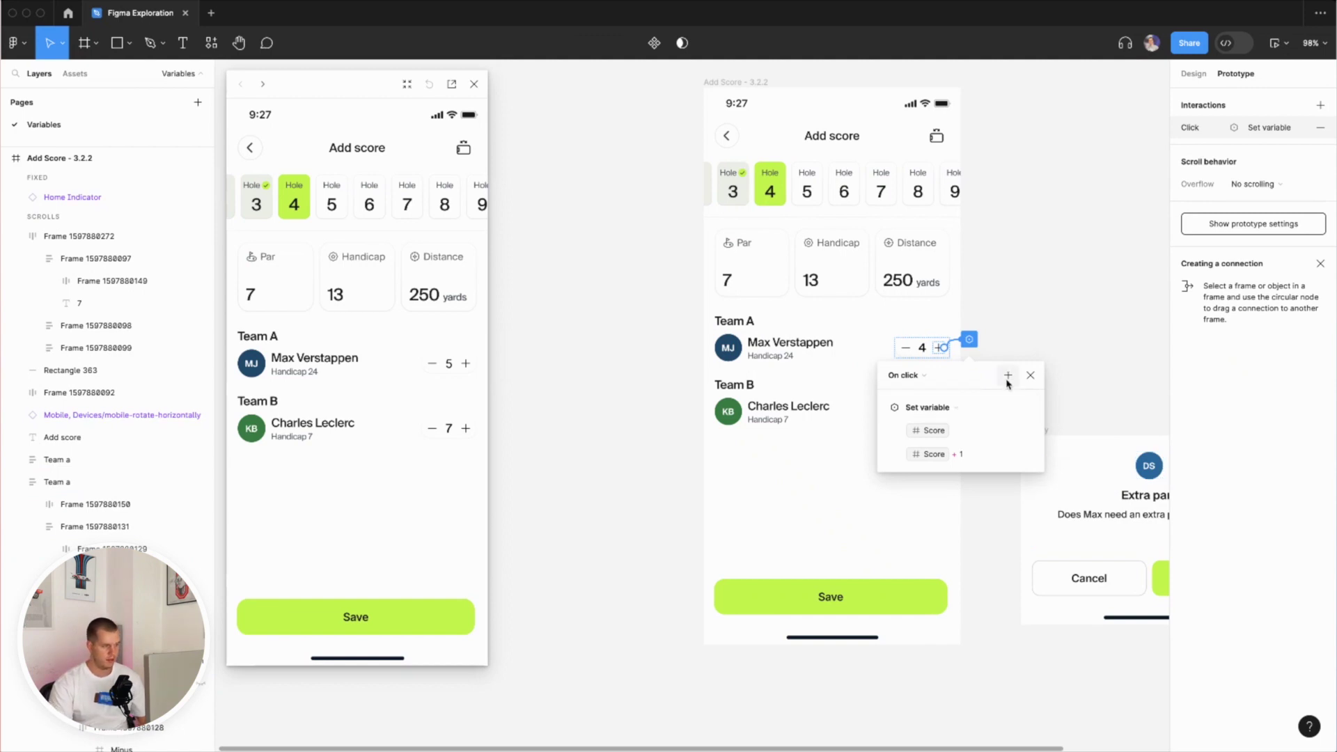
- Add a Conditional action to the plus button's On click with condition Score > 7
click(1008, 376)
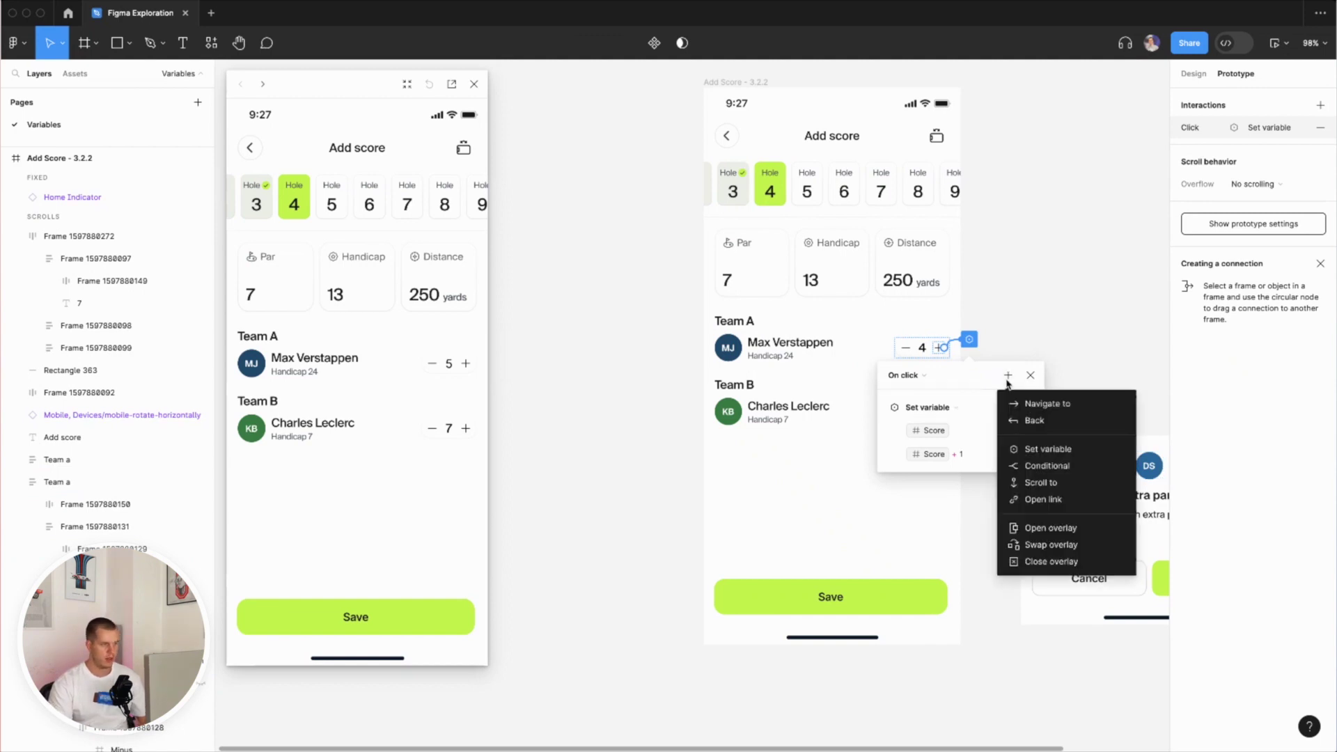
click(1051, 473)
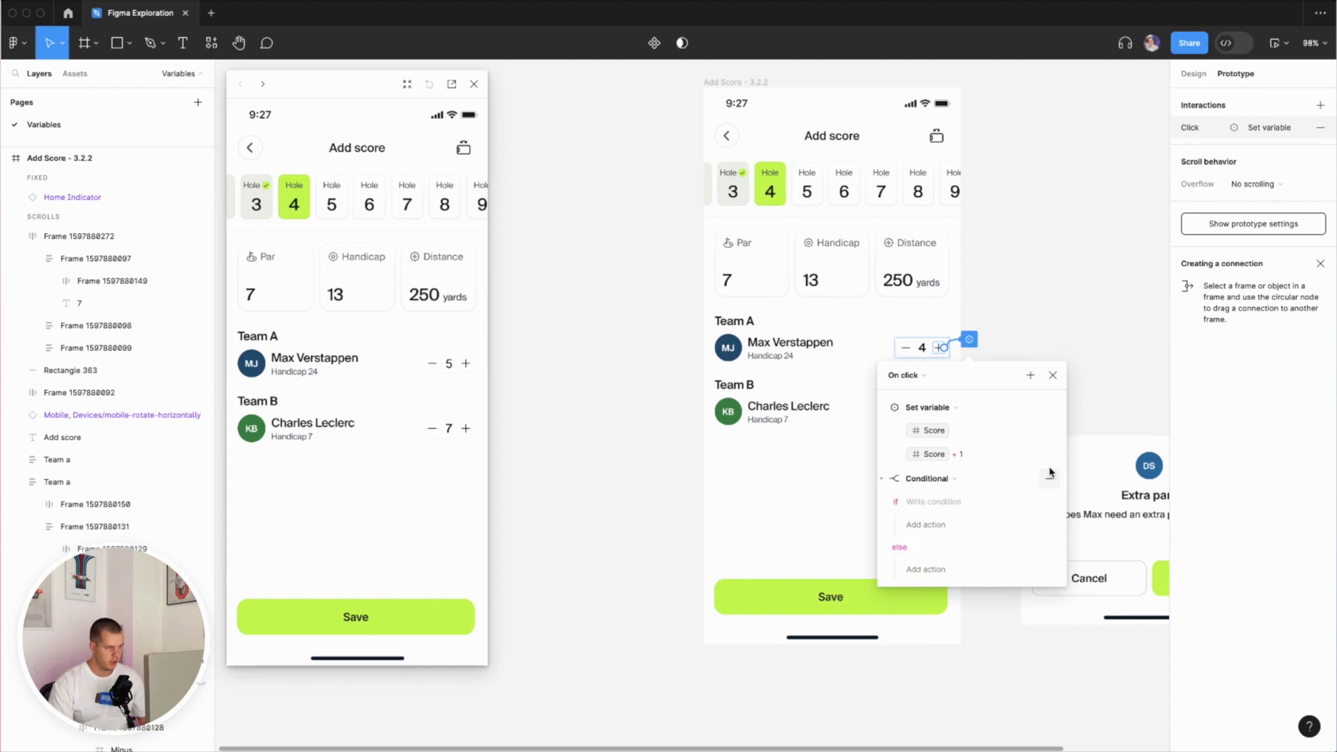
click(933, 502)
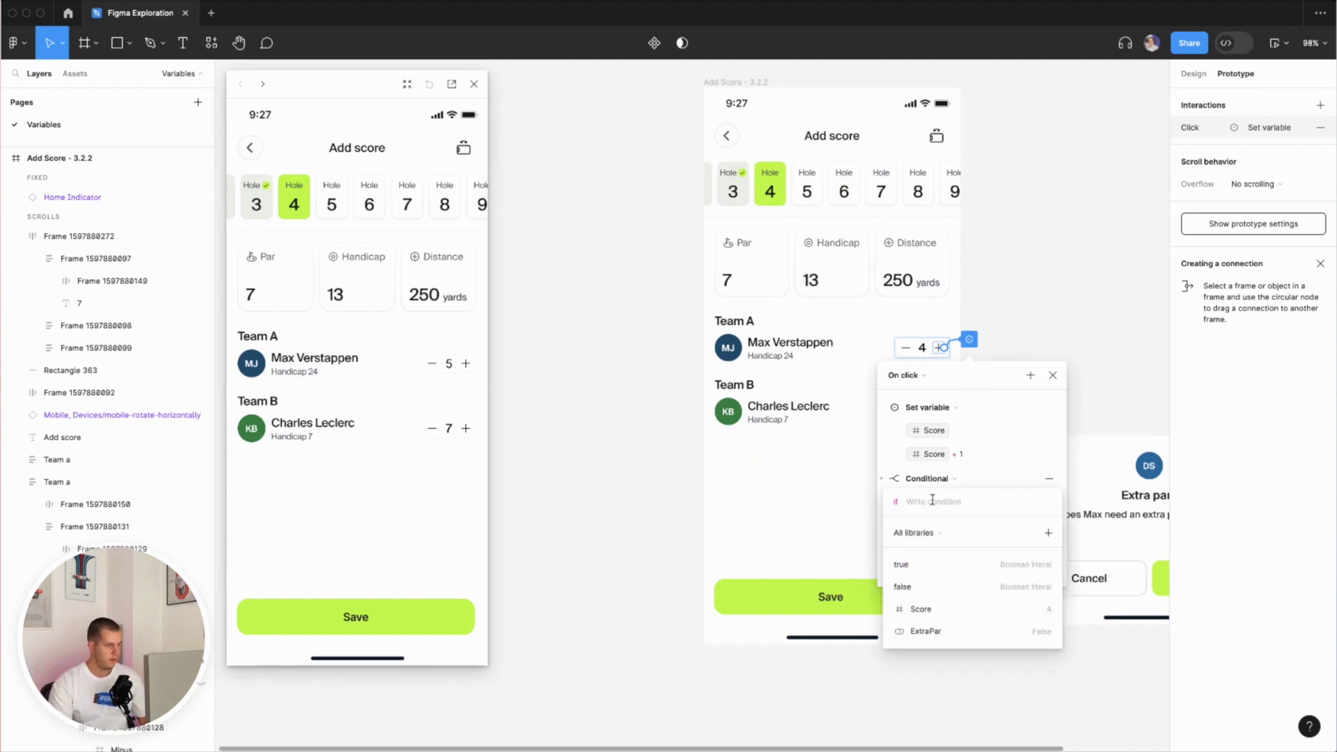
click(940, 607)
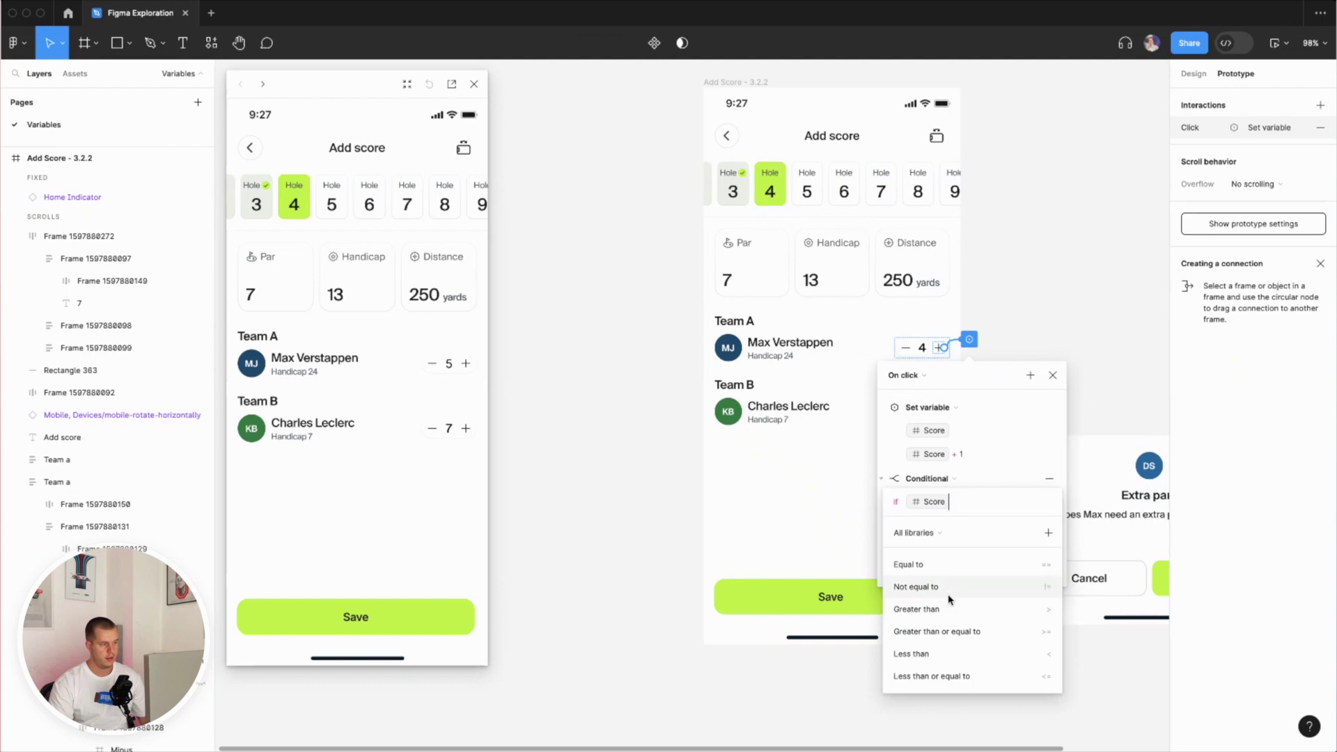
click(948, 612)
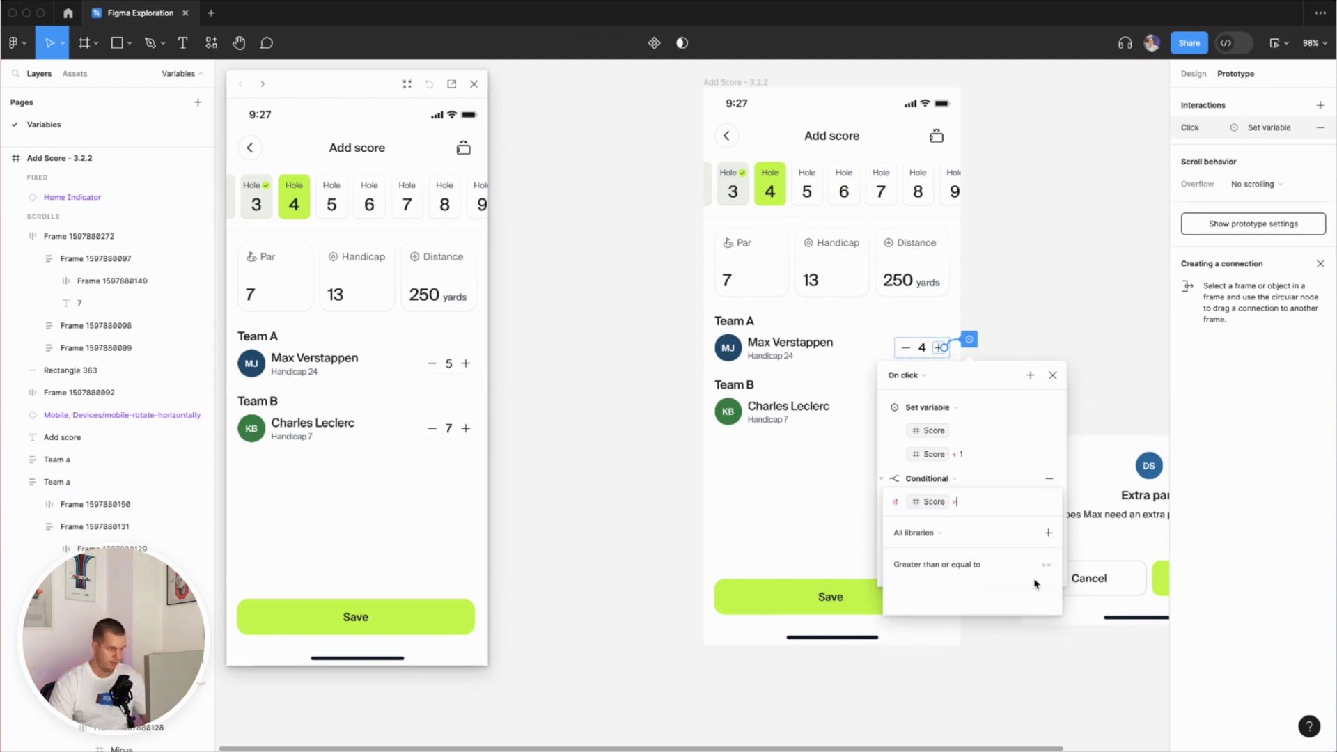
text(7)
key(Return)
- Make the condition open the 'Overlay' frame as an overlay with a dimmed background
click(926, 526)
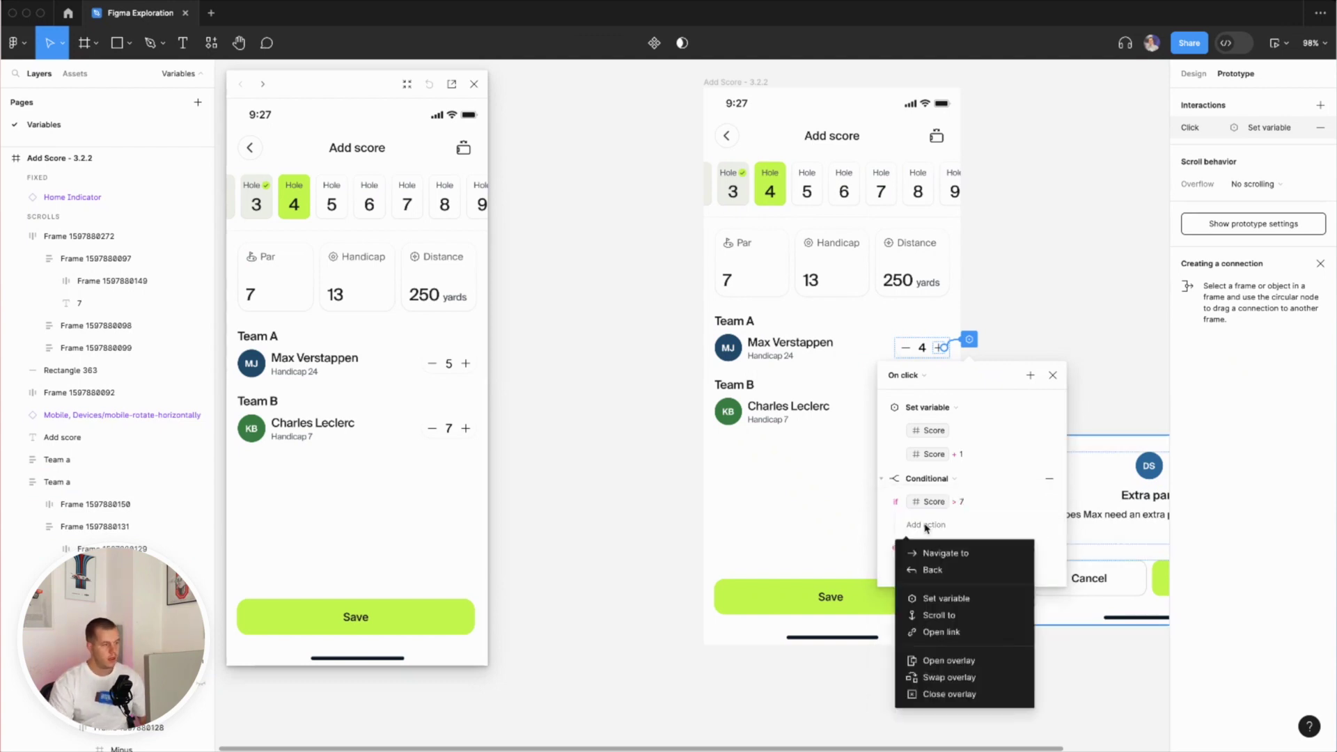
click(946, 660)
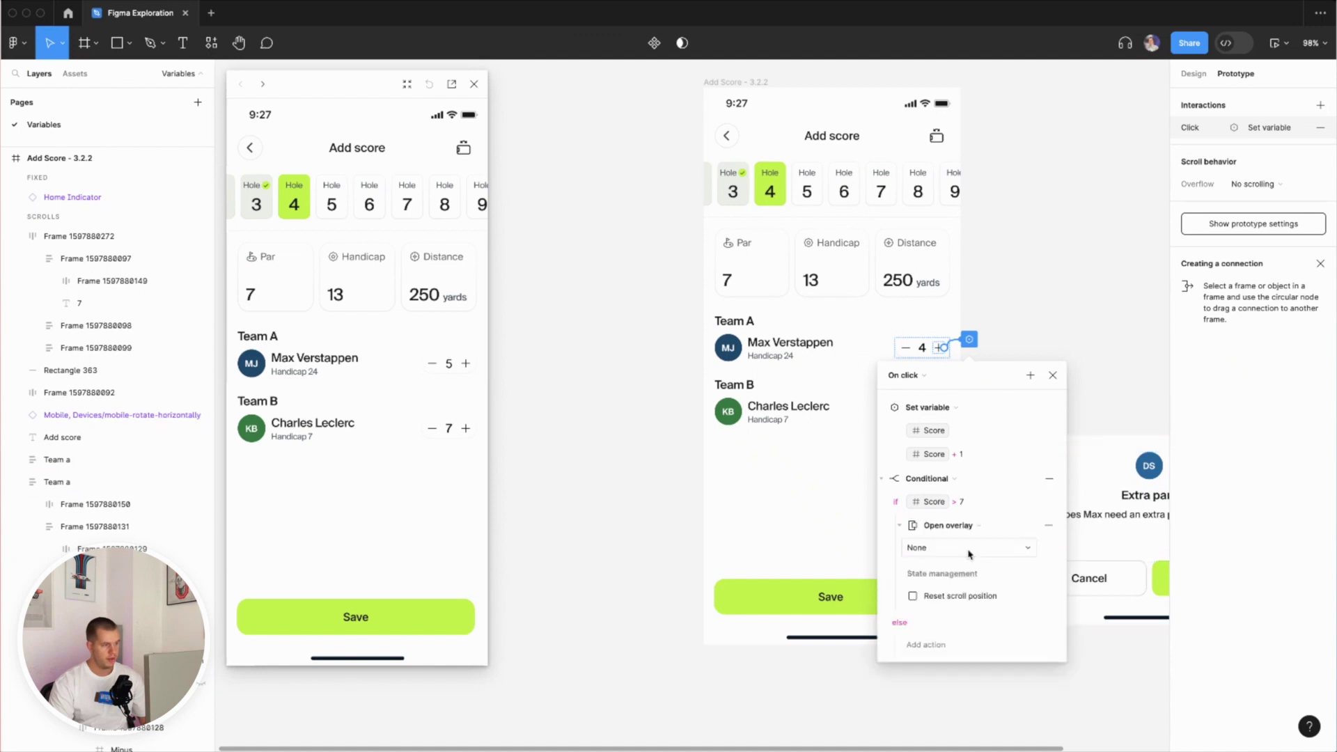
click(968, 554)
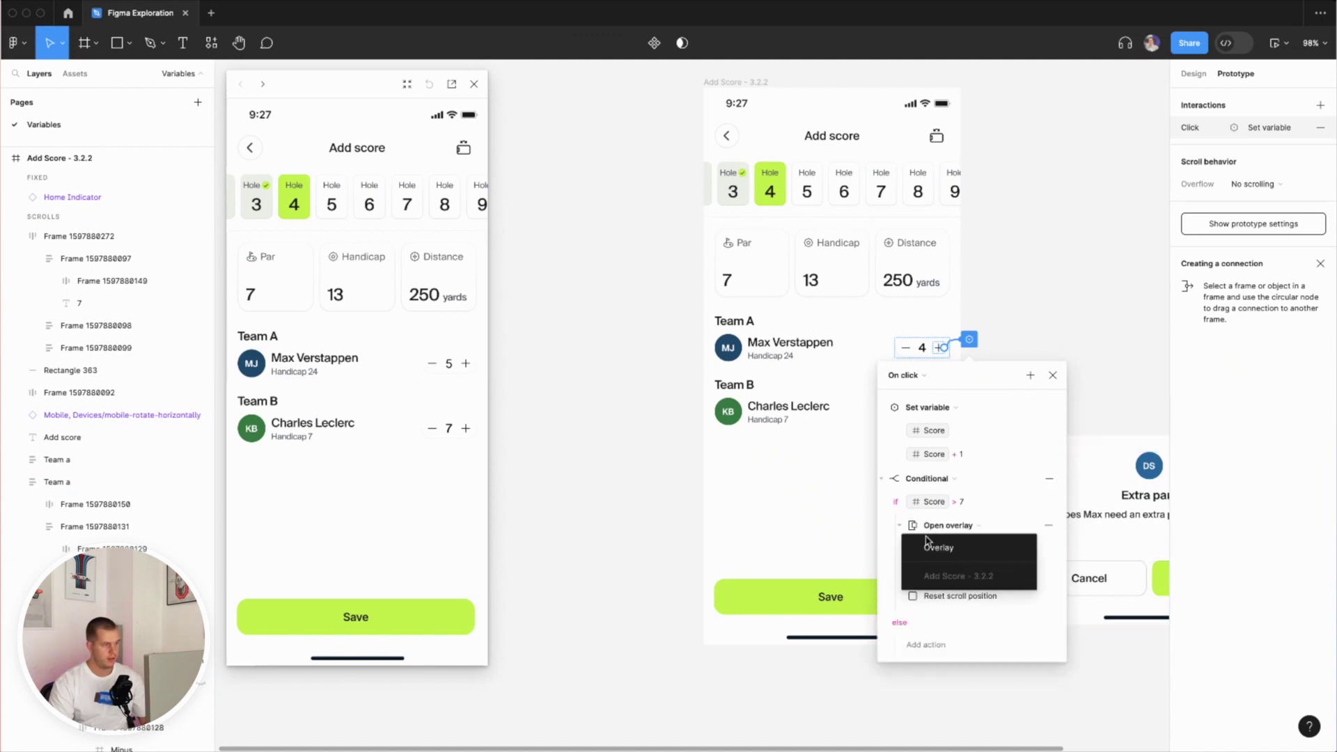
click(930, 547)
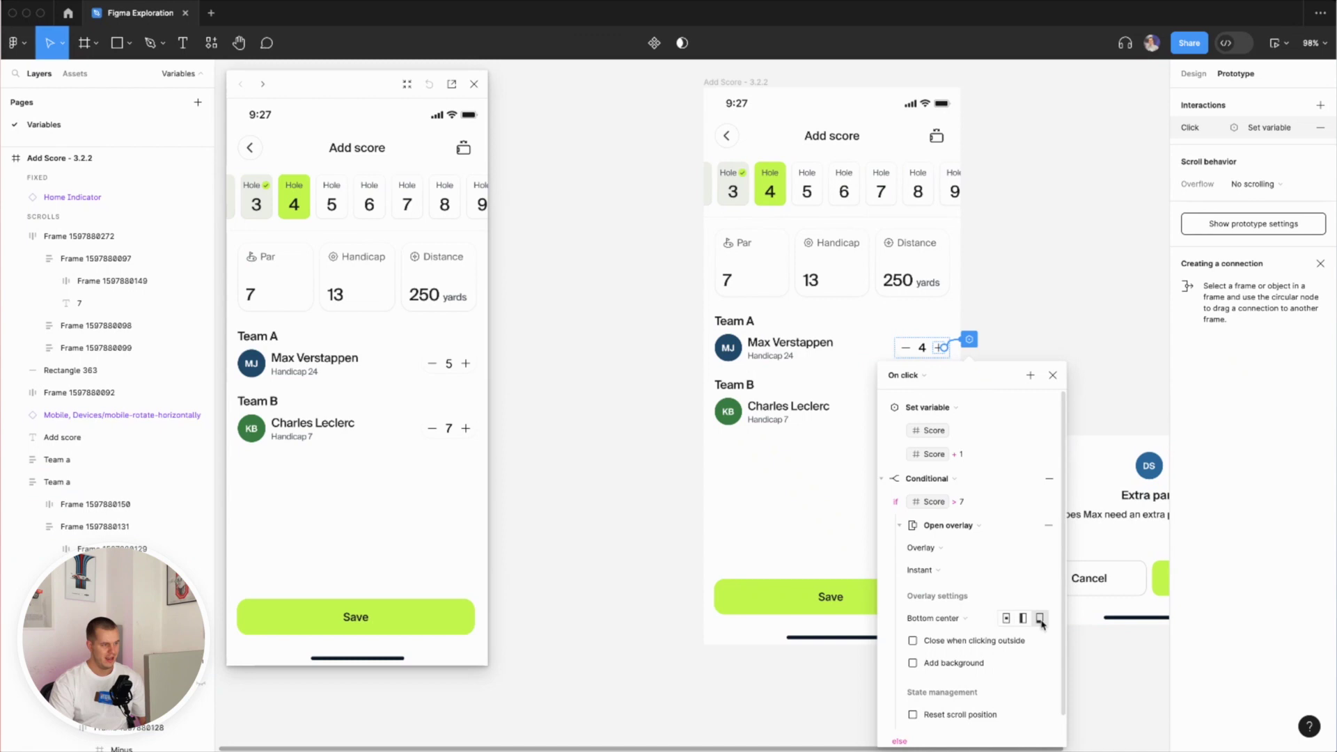
click(913, 663)
scroll(934, 669, down, 2)
click(899, 469)
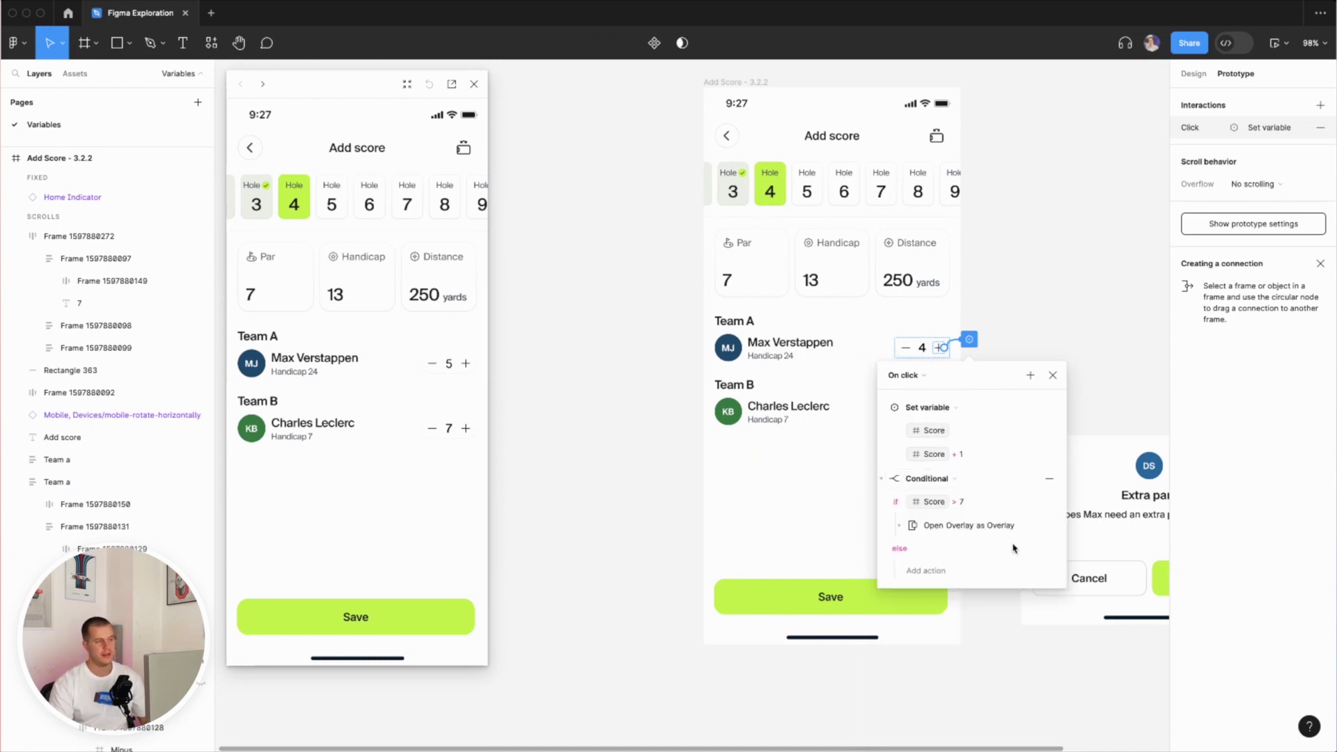
click(1053, 298)
- Raise Max's score to 8 in the preview to trigger the Extra par? overlay
click(466, 366)
click(466, 366)
click(467, 366)
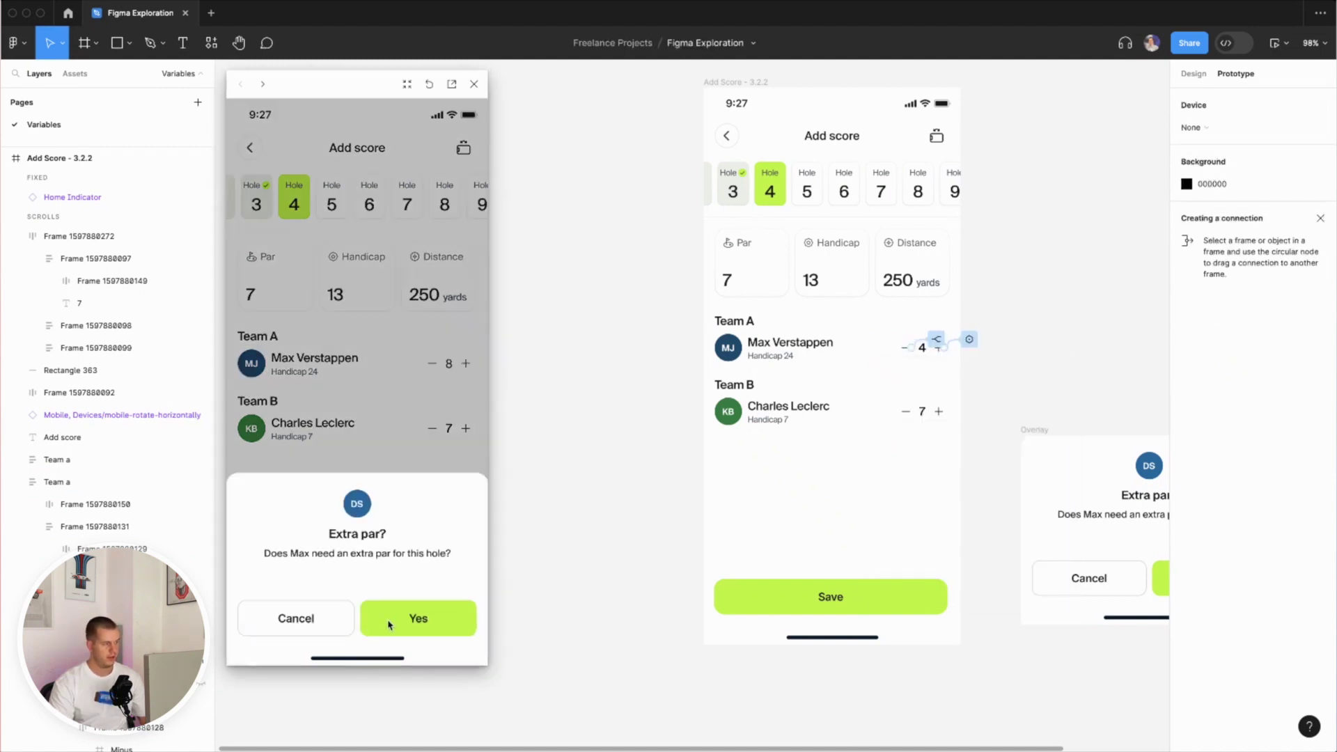
drag(1086, 387, 984, 386)
scroll(985, 387, down, 2)
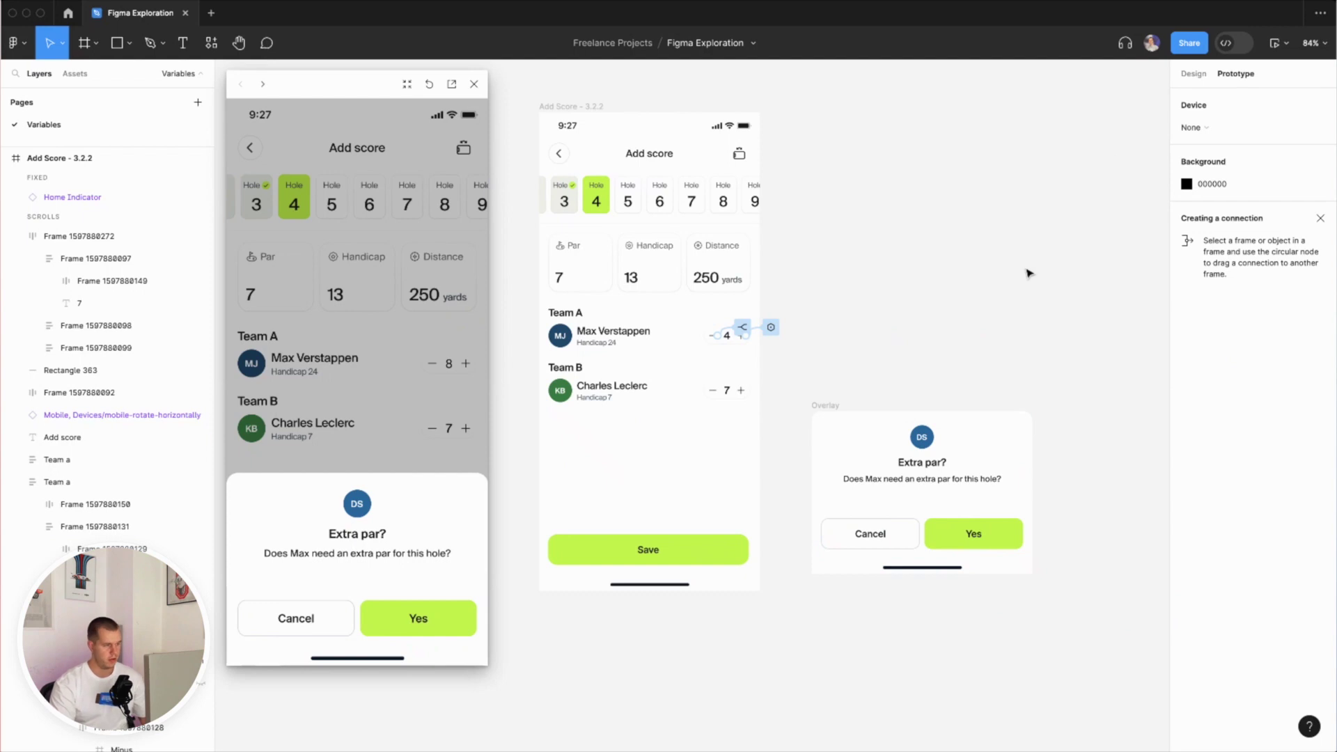
- Give the overlay's Cancel button an On click interaction that goes Back
click(984, 538)
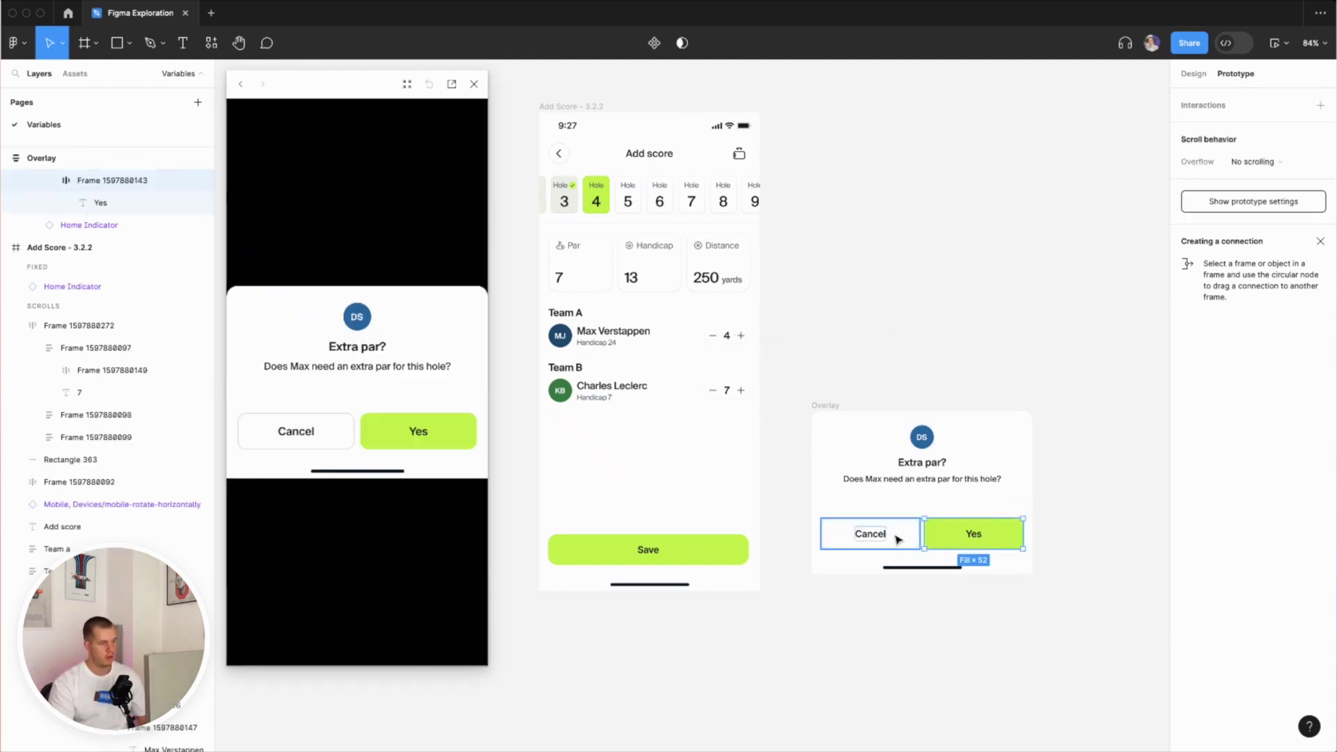
click(909, 539)
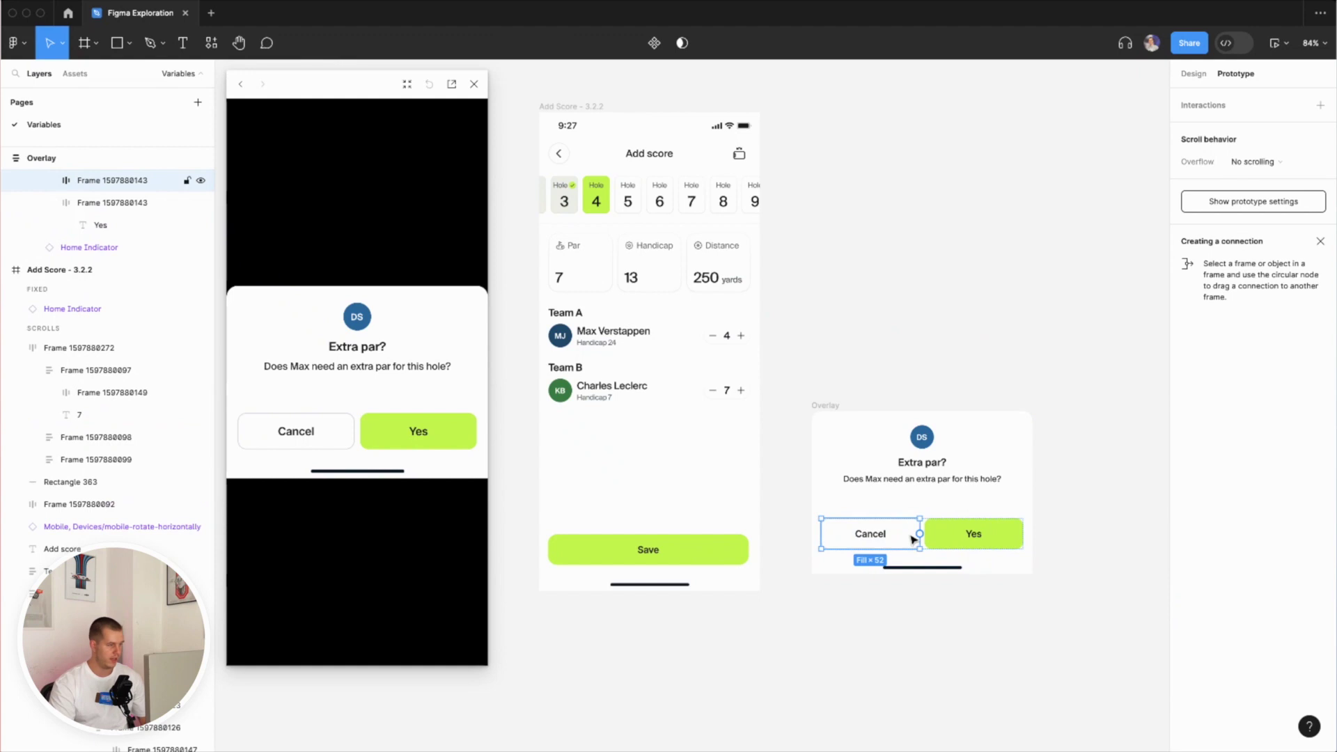
click(1320, 105)
click(1040, 125)
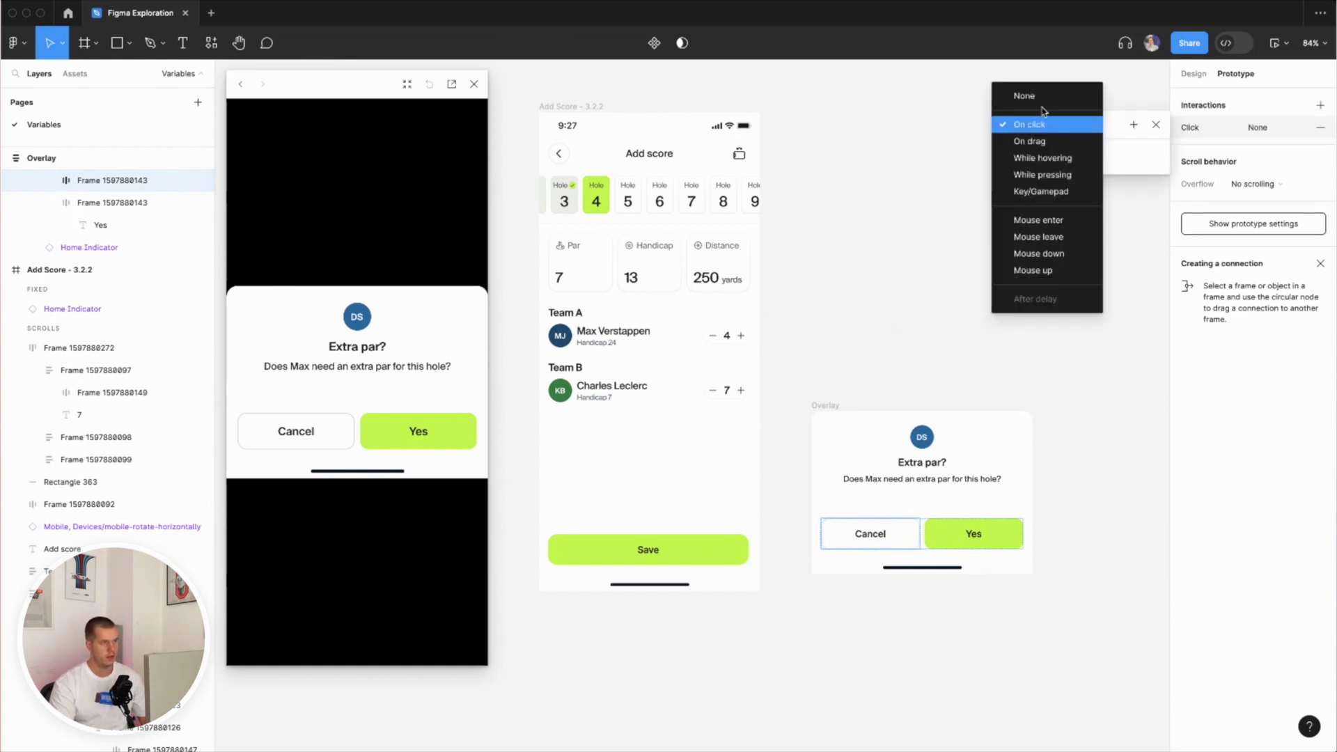
click(1133, 158)
click(1041, 156)
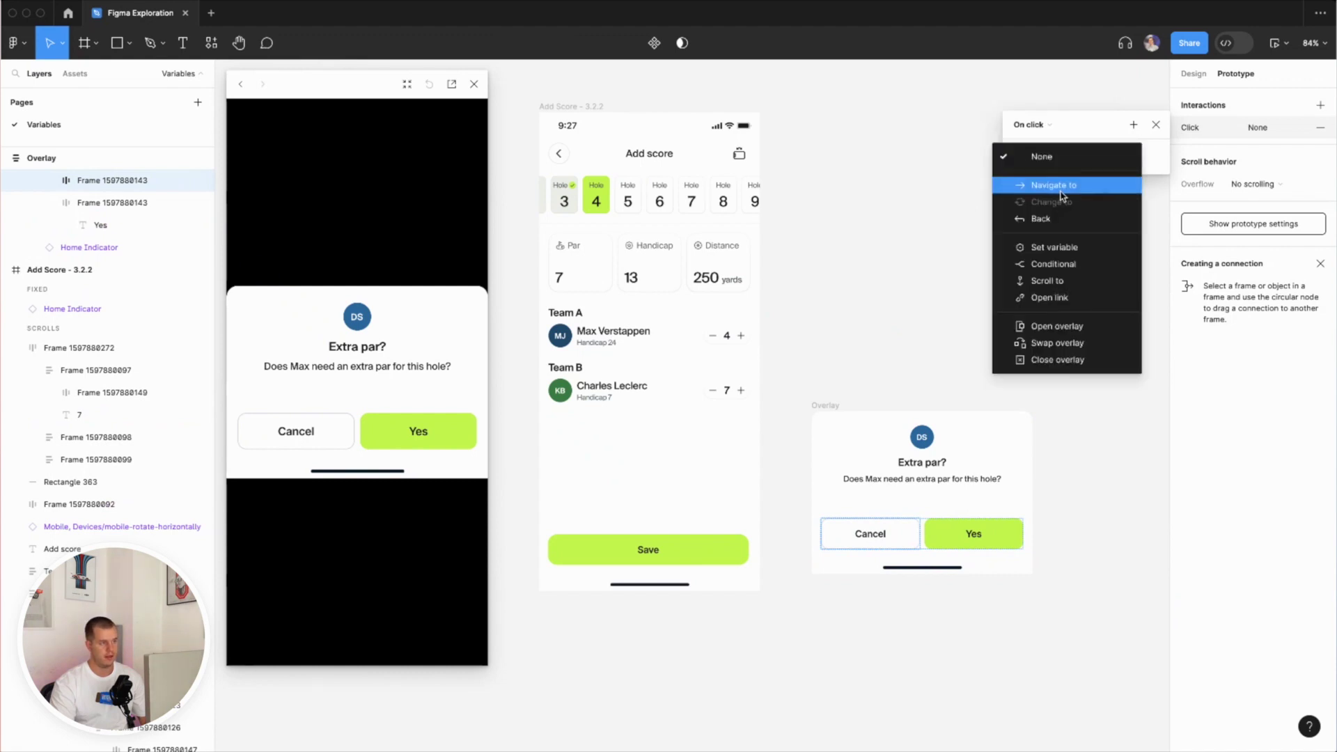
click(1050, 220)
click(1056, 361)
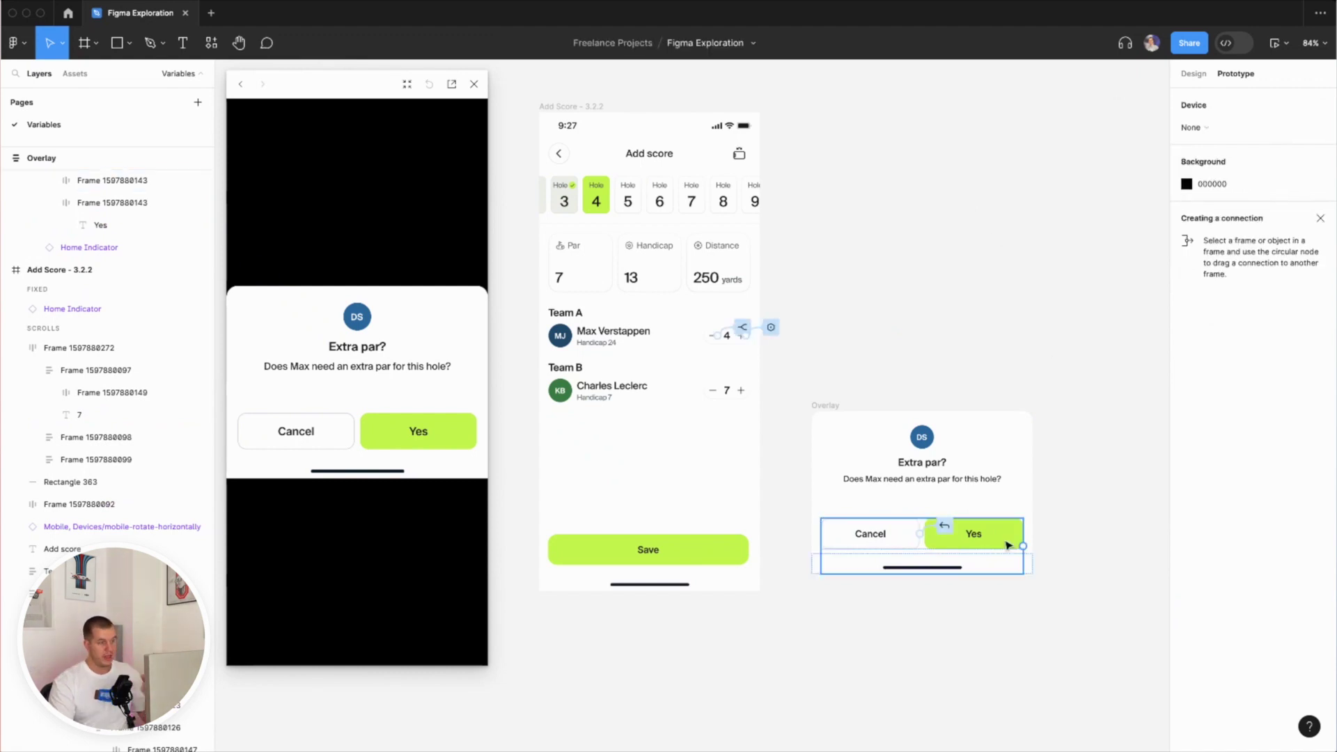
- Close the prototype preview and select the overlay's Yes button
click(970, 536)
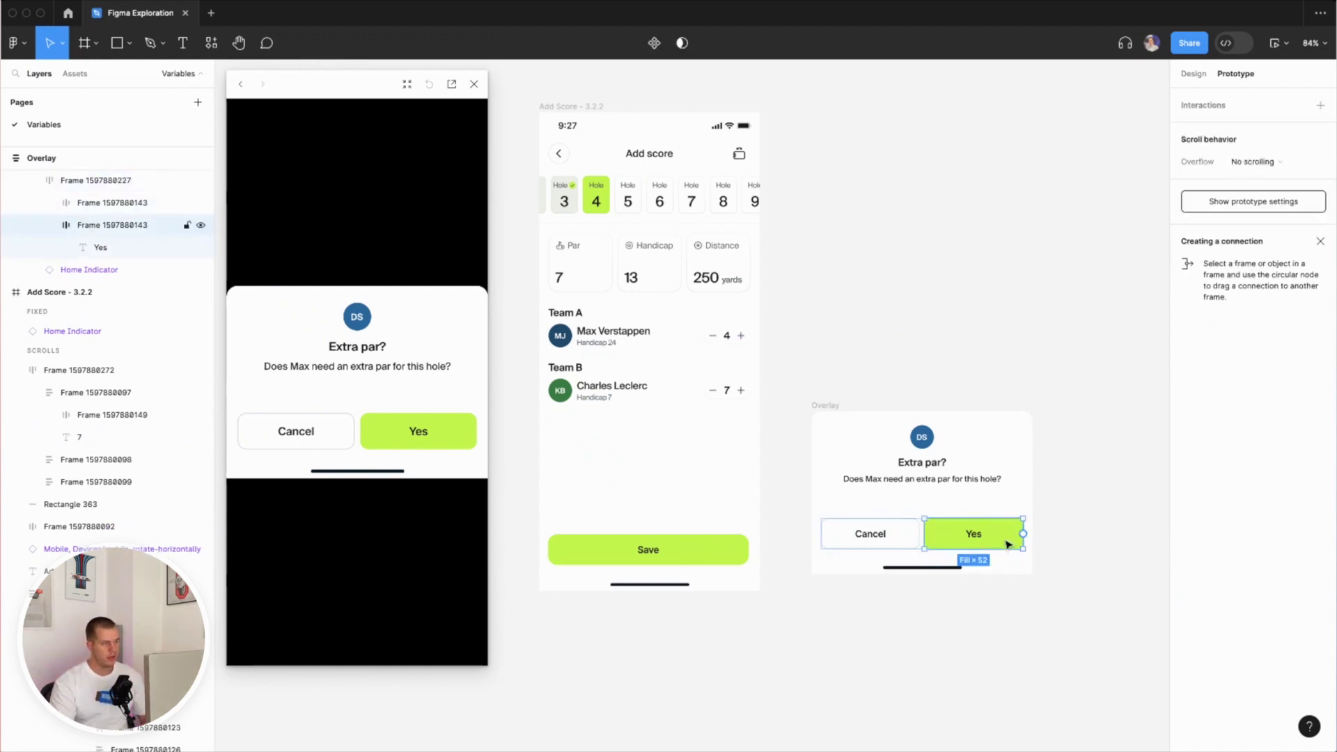
click(474, 84)
click(982, 593)
scroll(905, 578, up, 3)
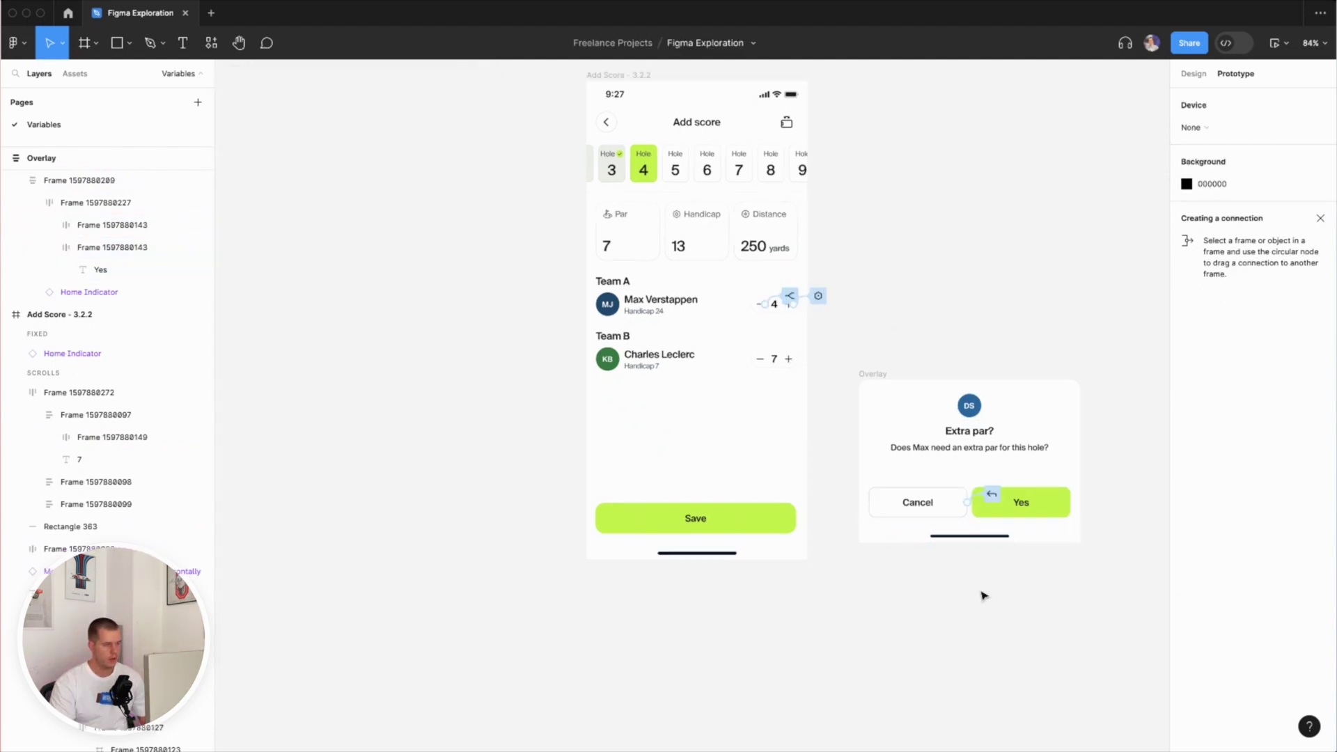
click(897, 520)
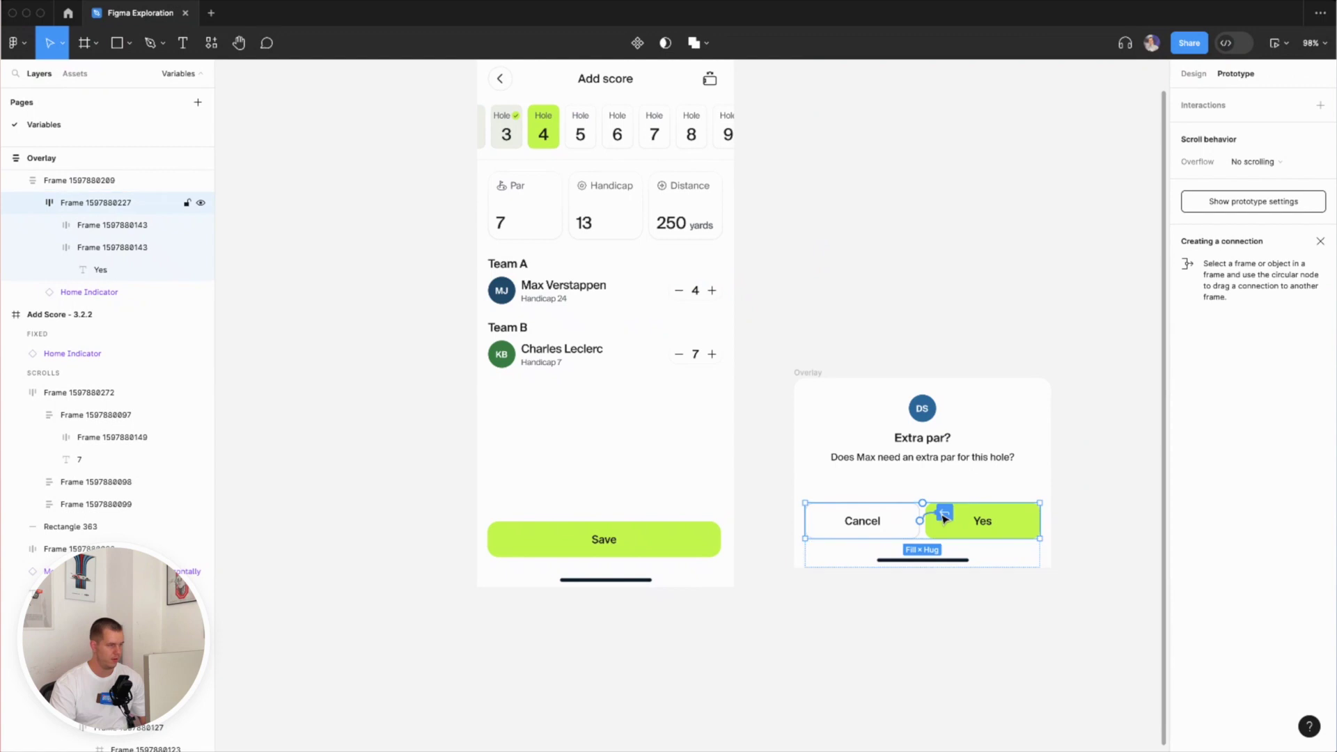
click(1024, 523)
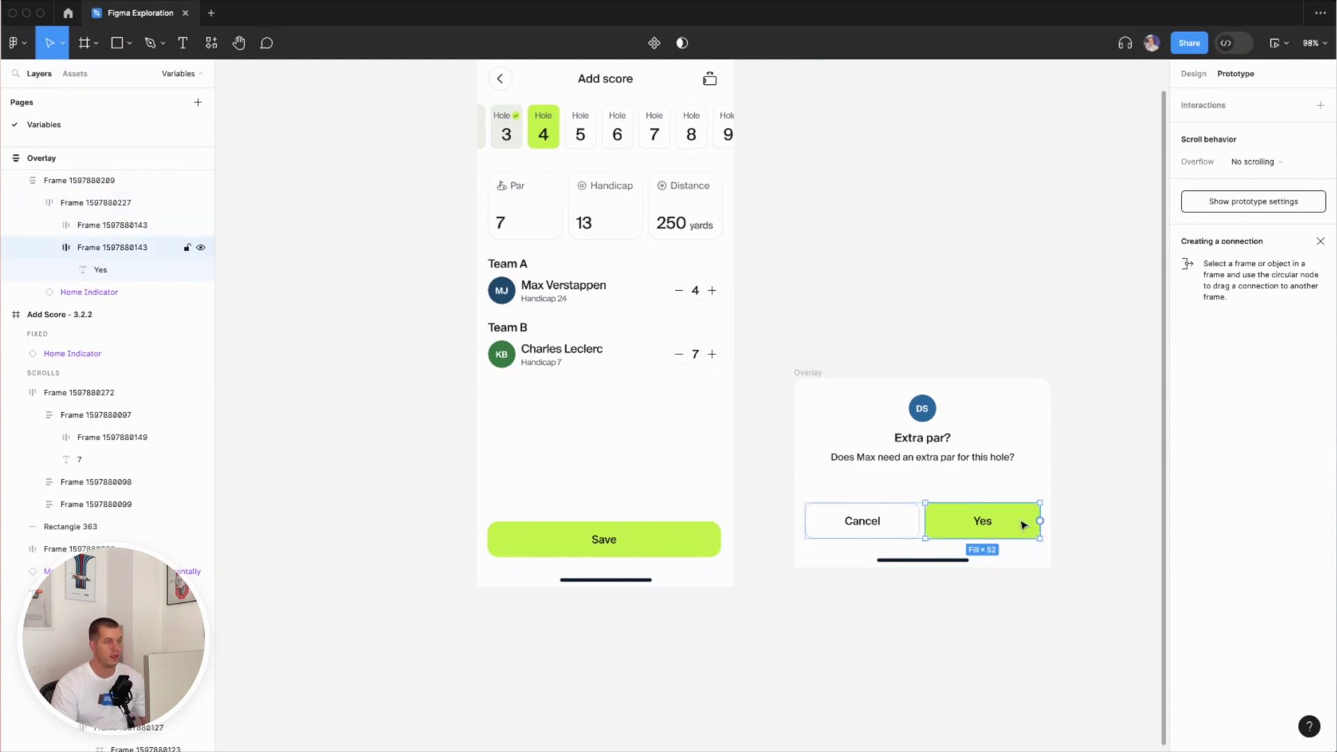
scroll(1027, 521, up, 1)
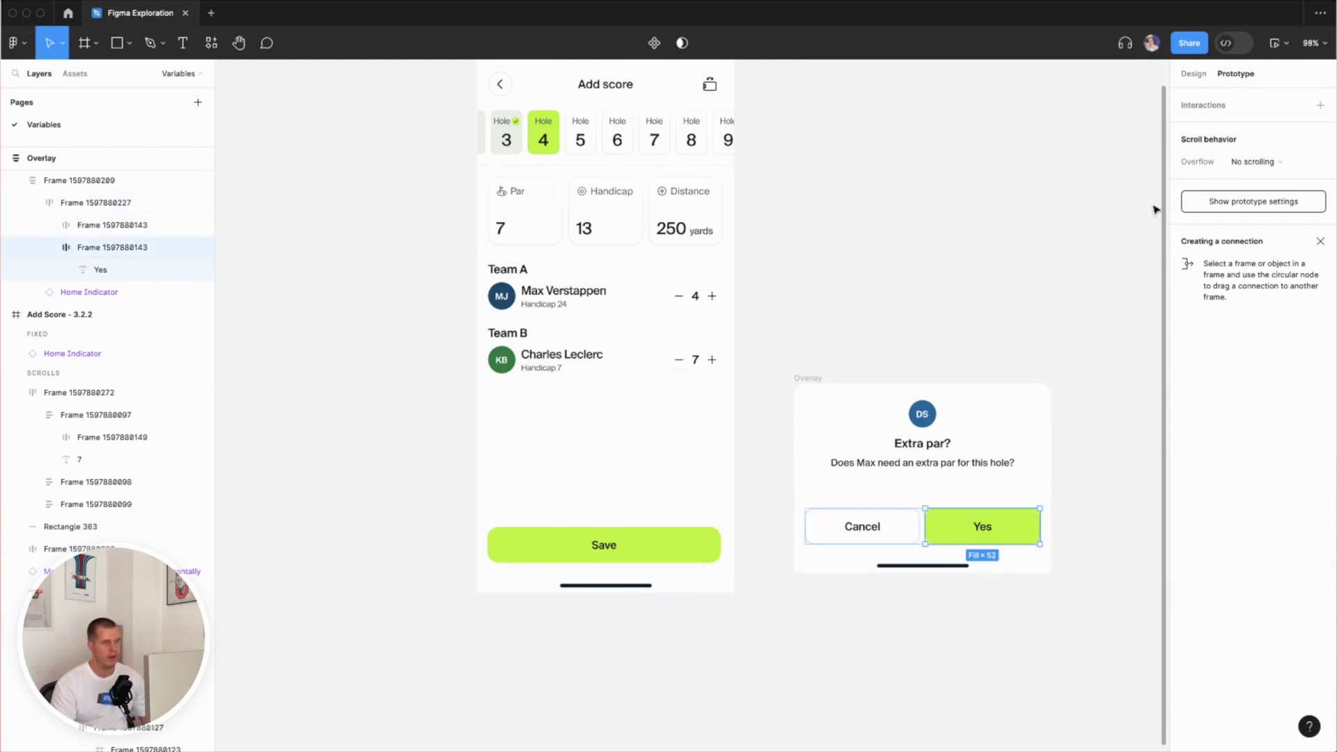
- Add an On click action to Yes that sets the ExtraPar variable to true
click(1320, 105)
click(1080, 162)
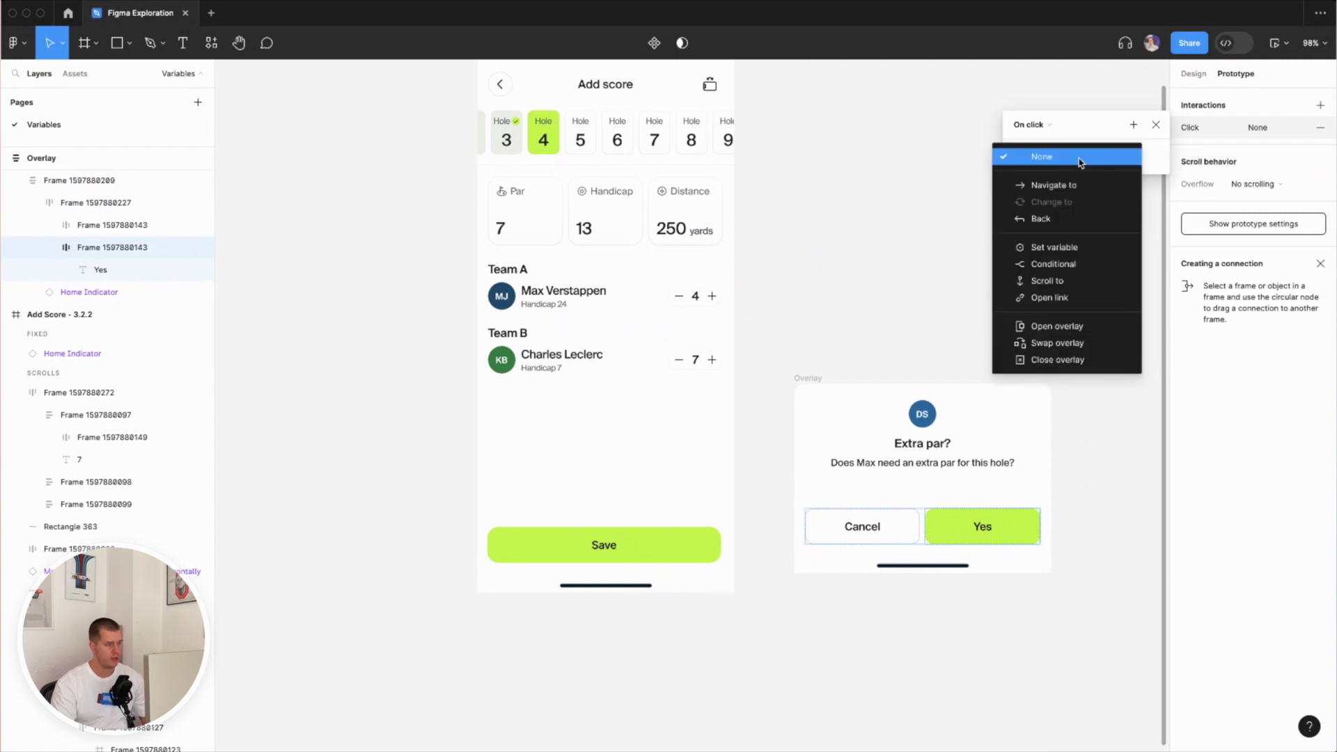
click(1060, 247)
click(1074, 268)
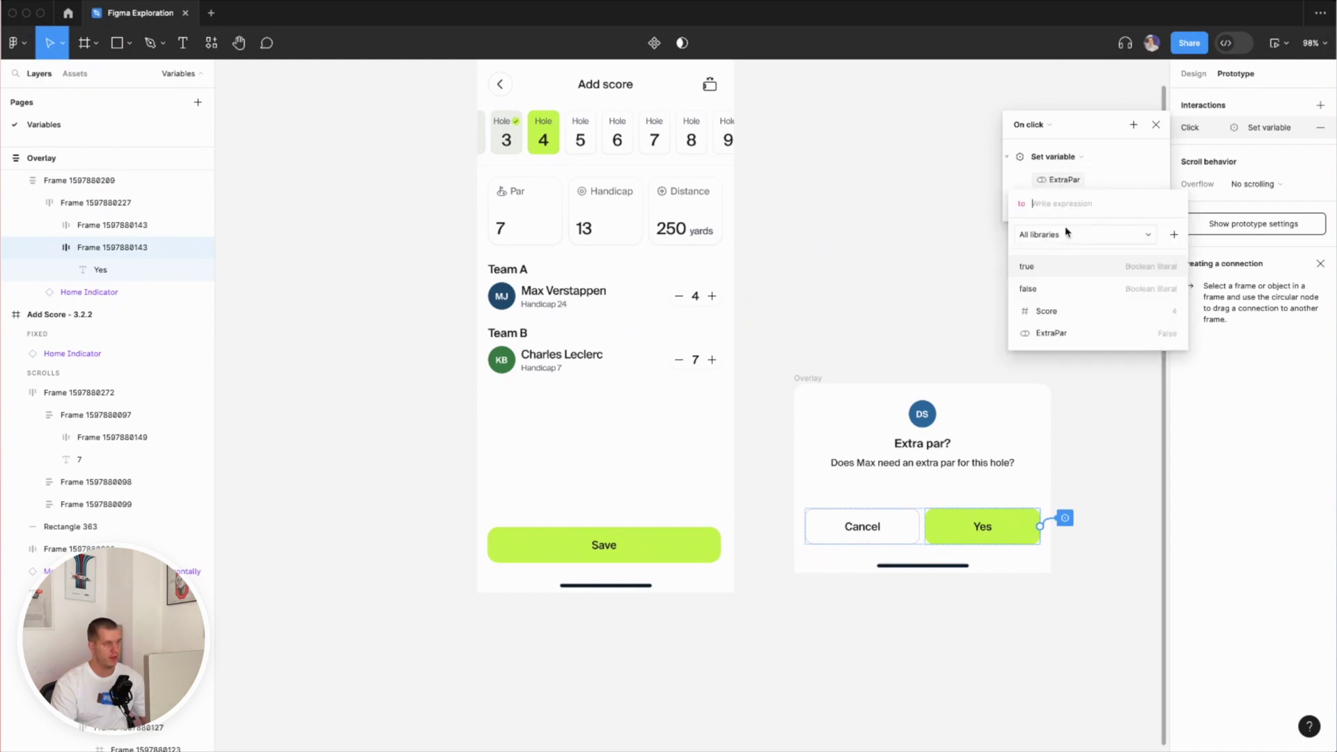
click(1070, 270)
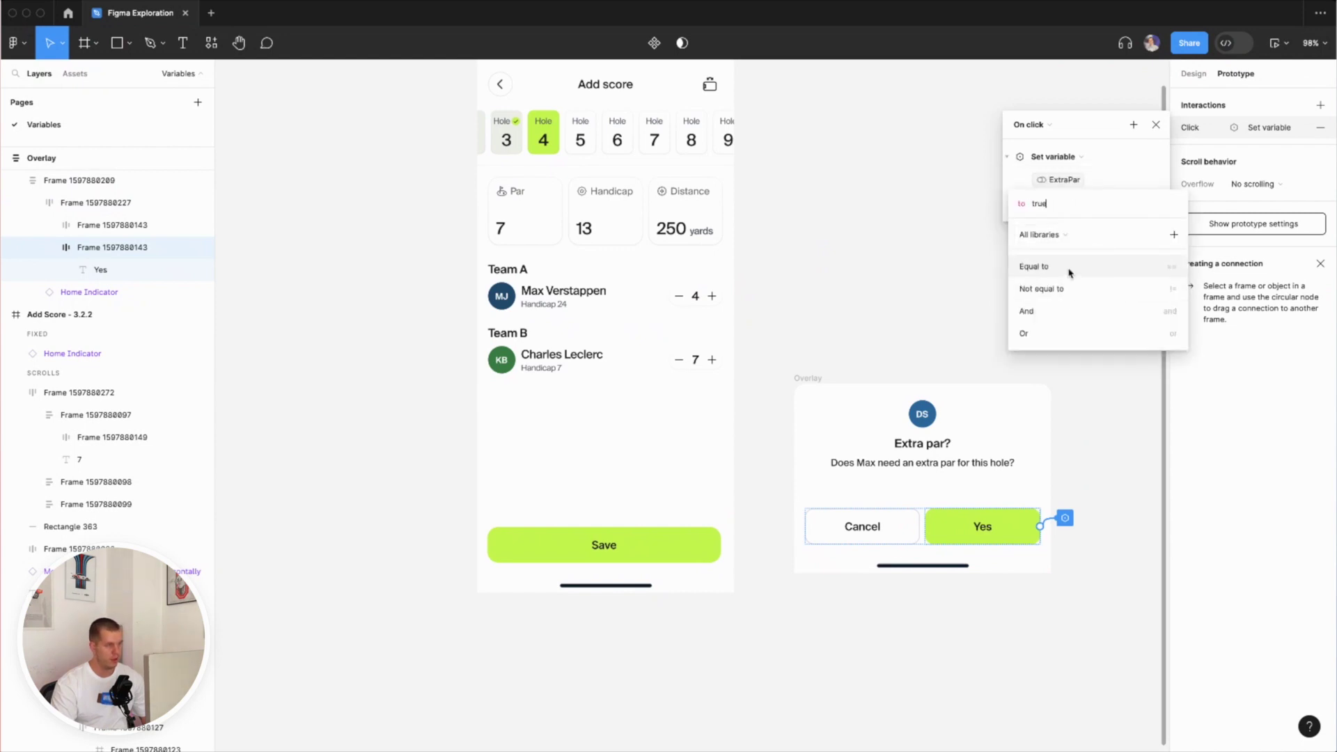
click(1134, 156)
click(940, 279)
scroll(755, 174, up, 4)
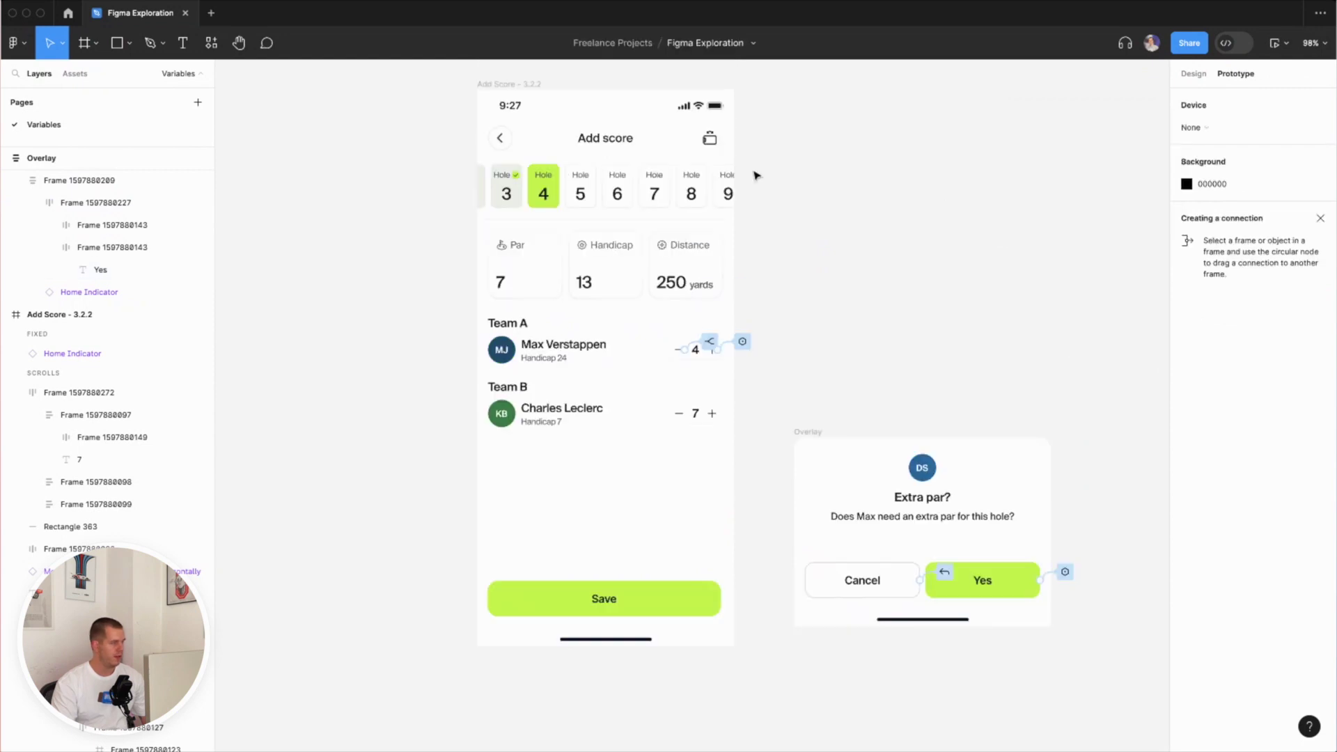
- Preview the Add Score screen and raise Max Verstappen's score to 8
click(1275, 43)
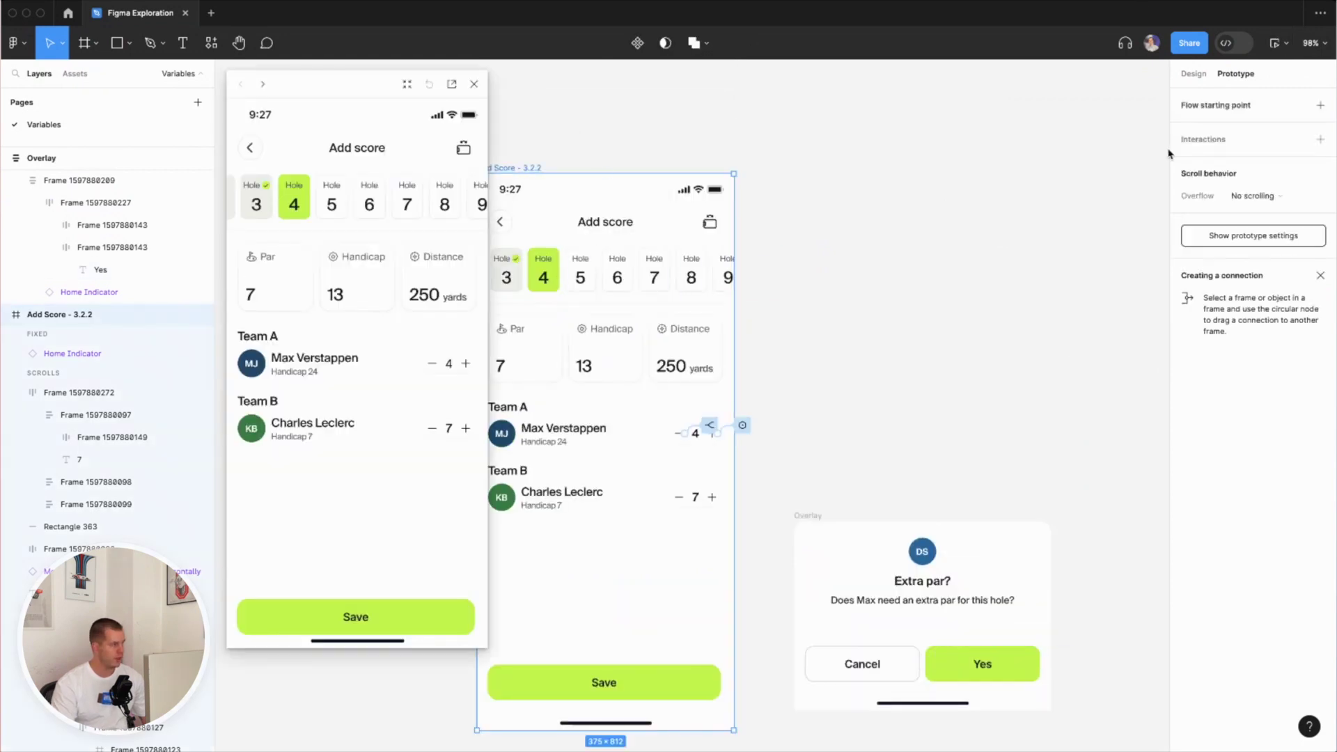
click(465, 365)
click(465, 365)
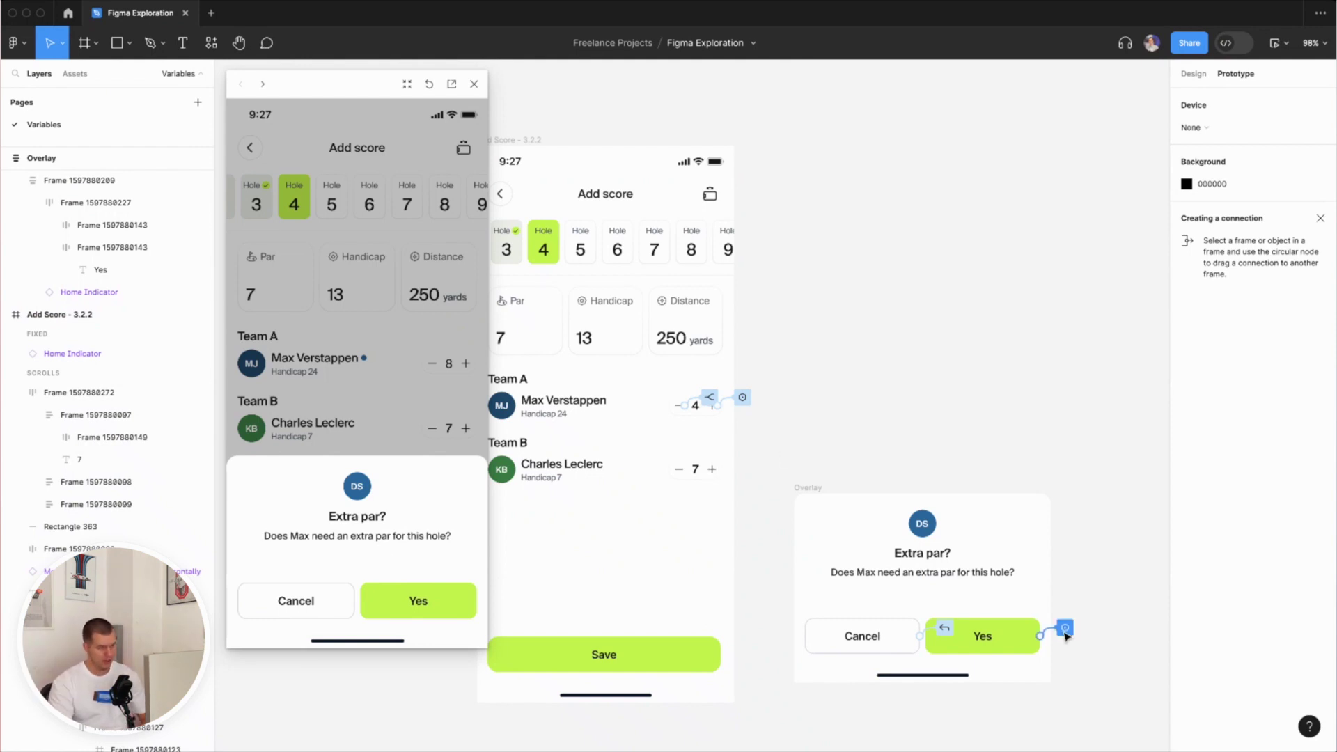
- Add a Conditional action to Yes's On click after the ExtraPar setting
click(1066, 630)
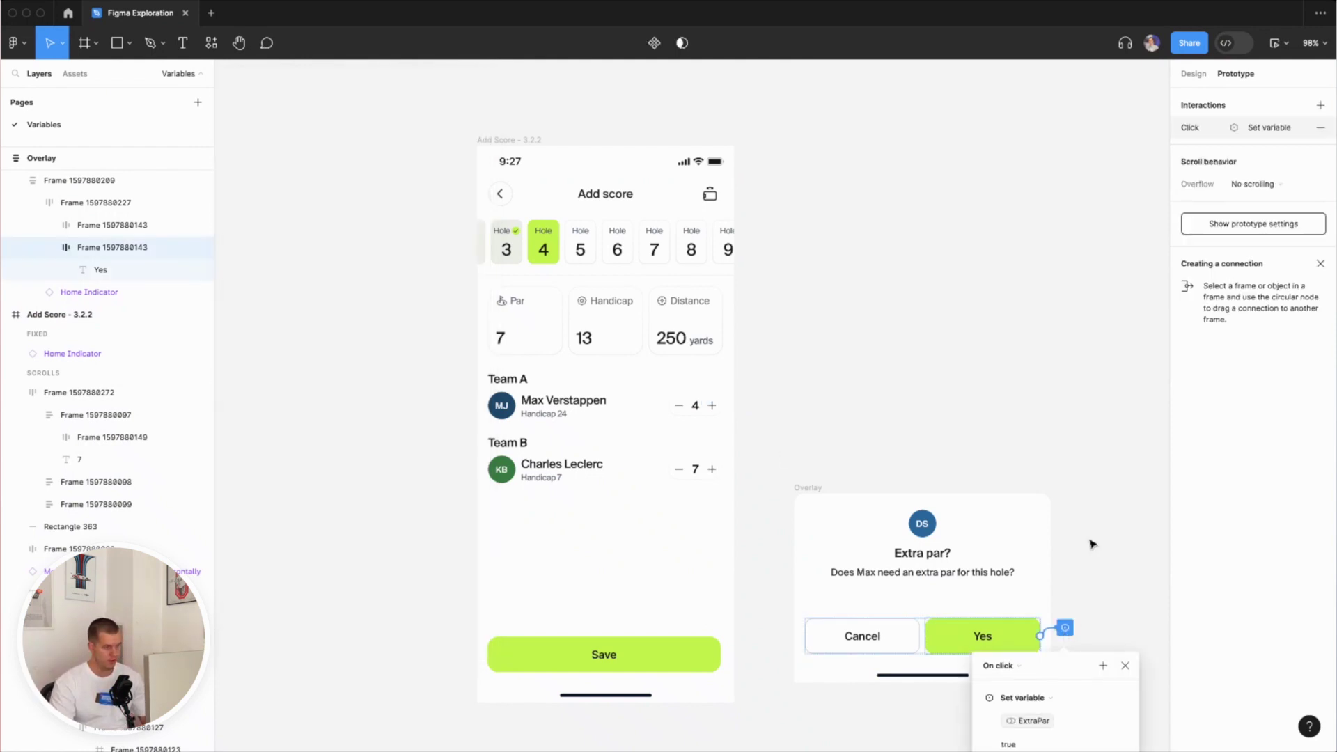
scroll(1091, 544, down, 4)
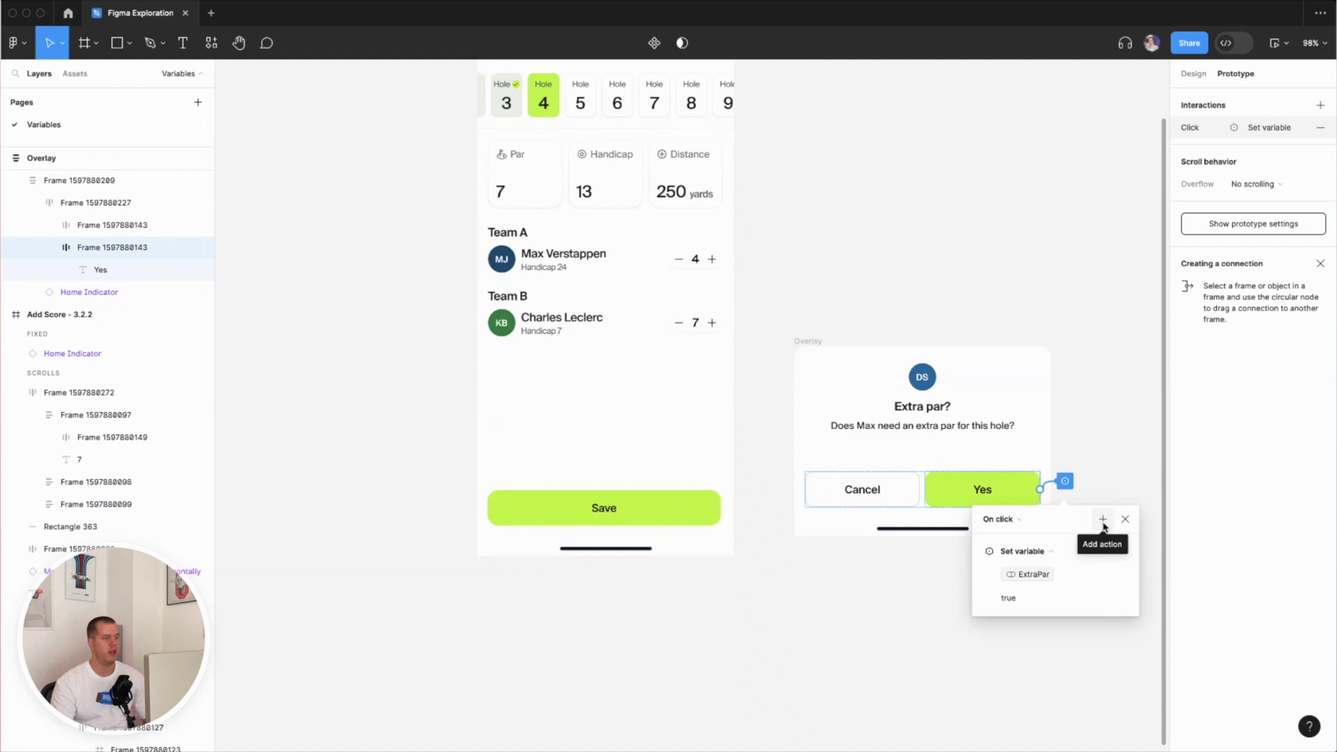
click(1103, 520)
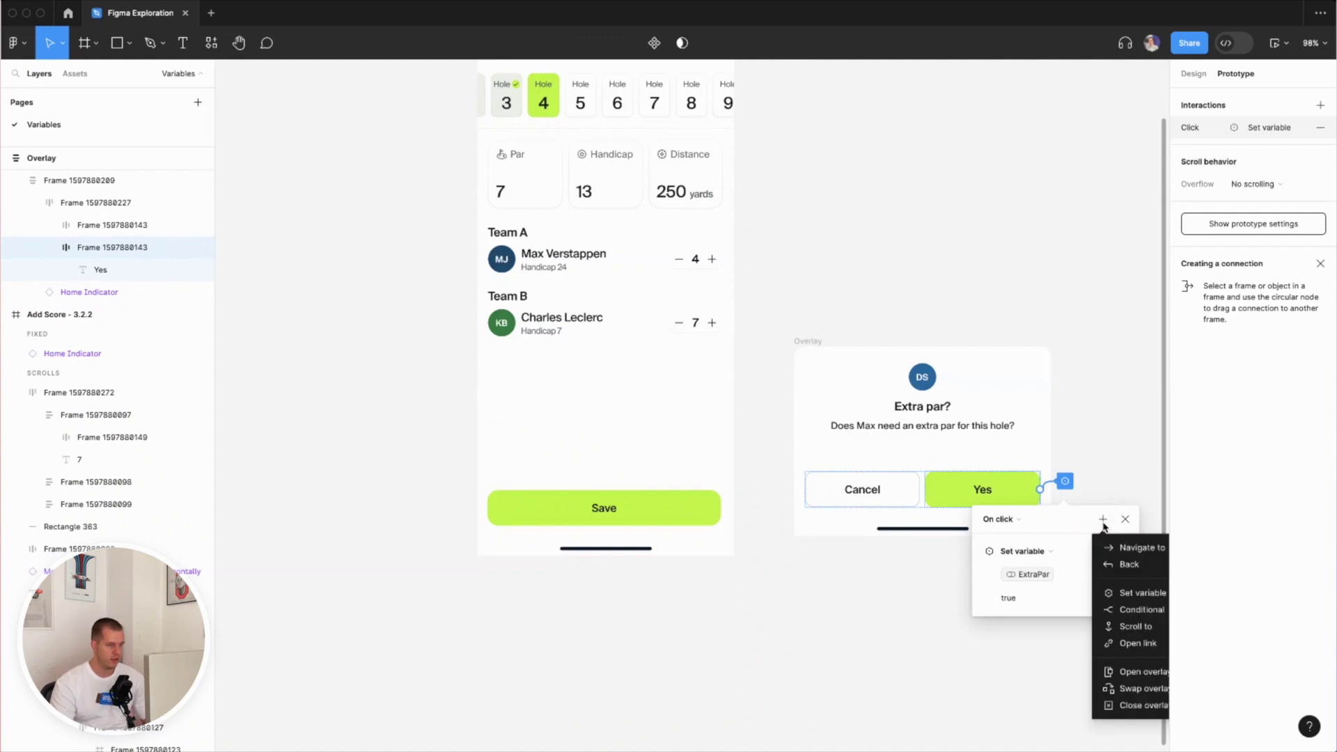
click(1136, 609)
click(1096, 397)
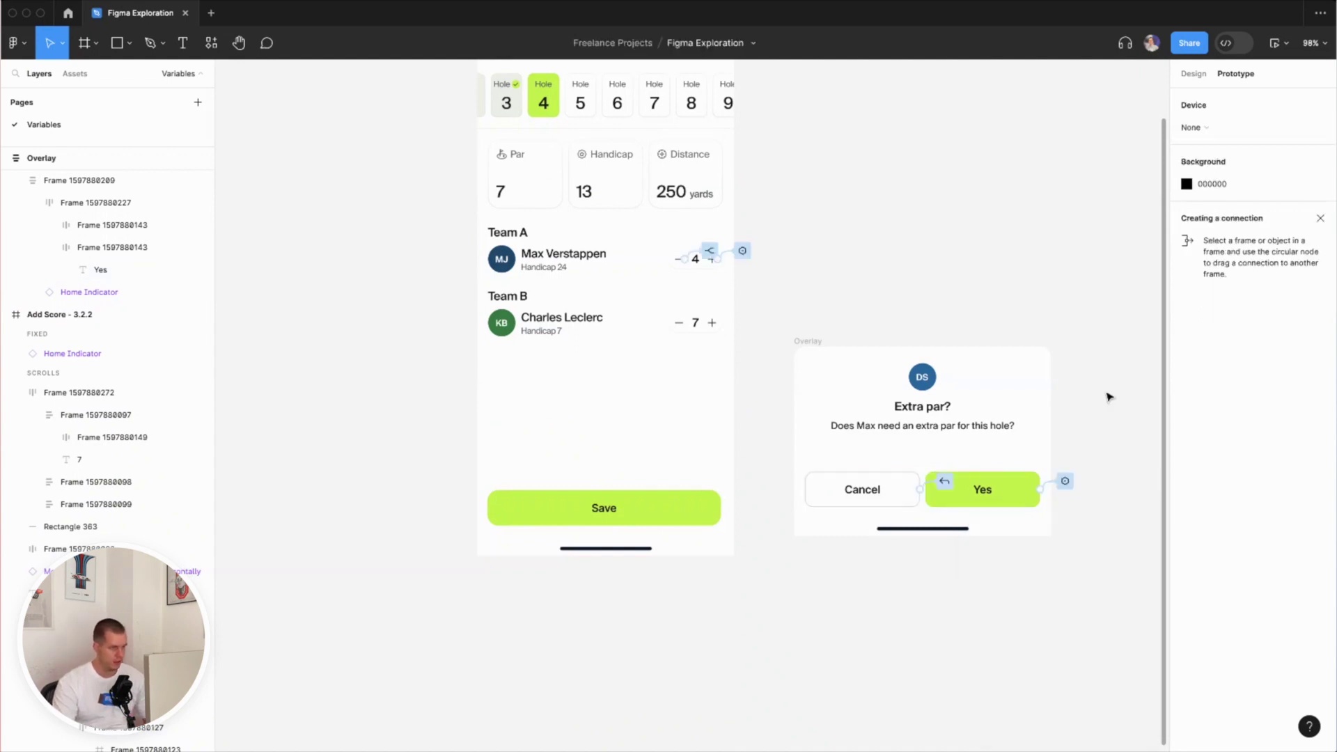
scroll(855, 457, right, 6)
scroll(855, 457, down, 1)
- Set the conditional's condition to 'true' with a Close overlay action
click(845, 432)
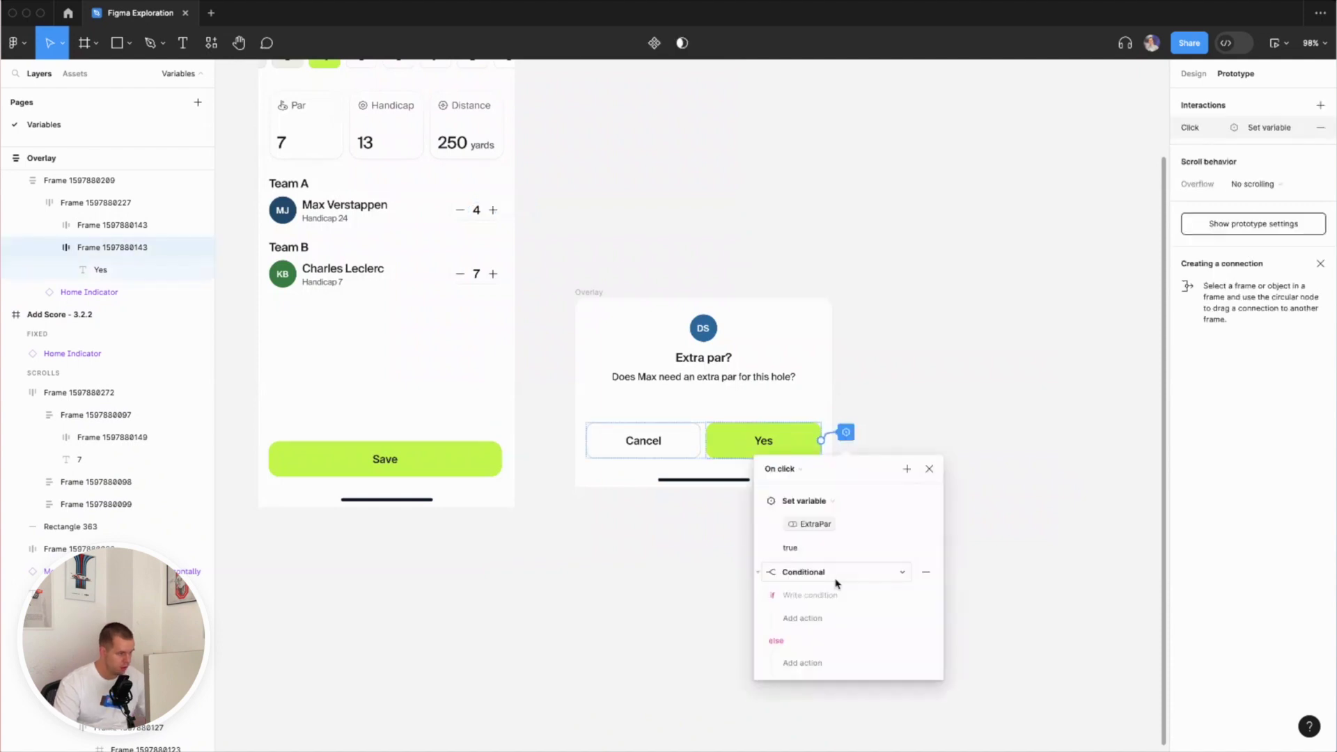
click(819, 594)
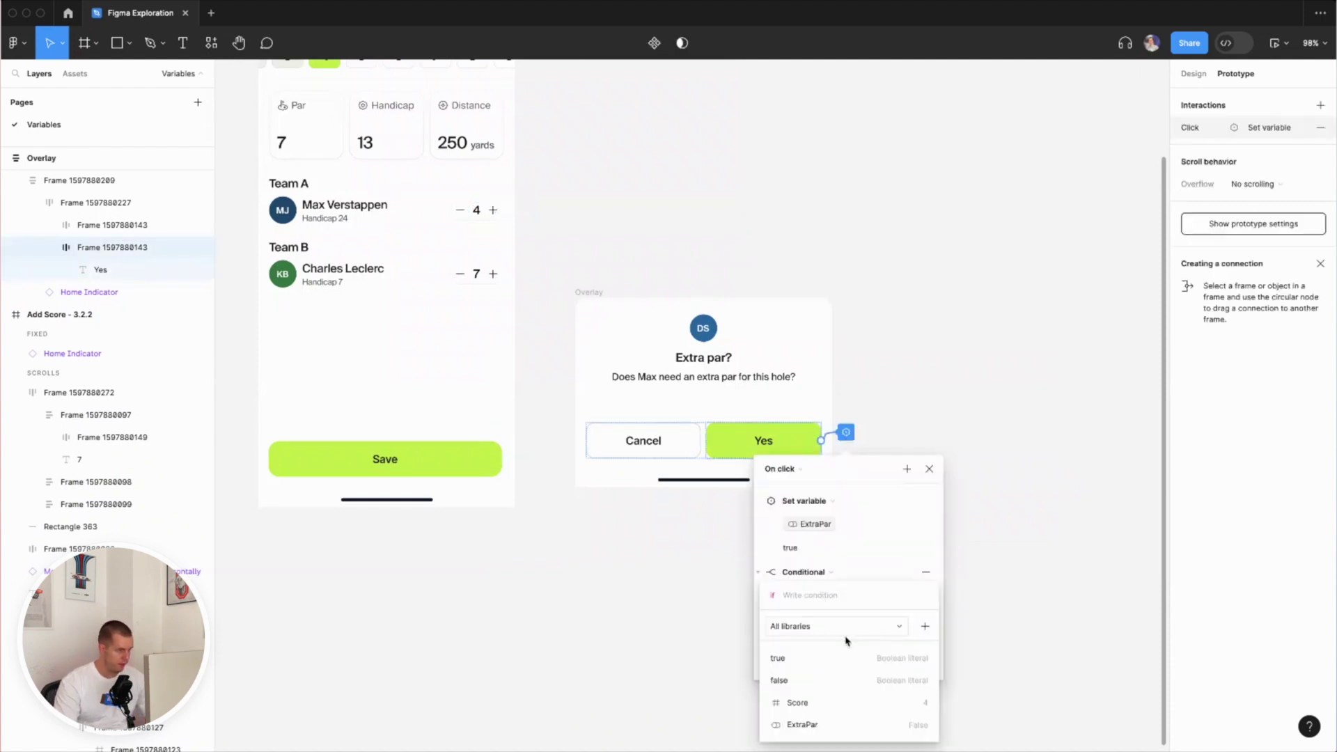
text(true)
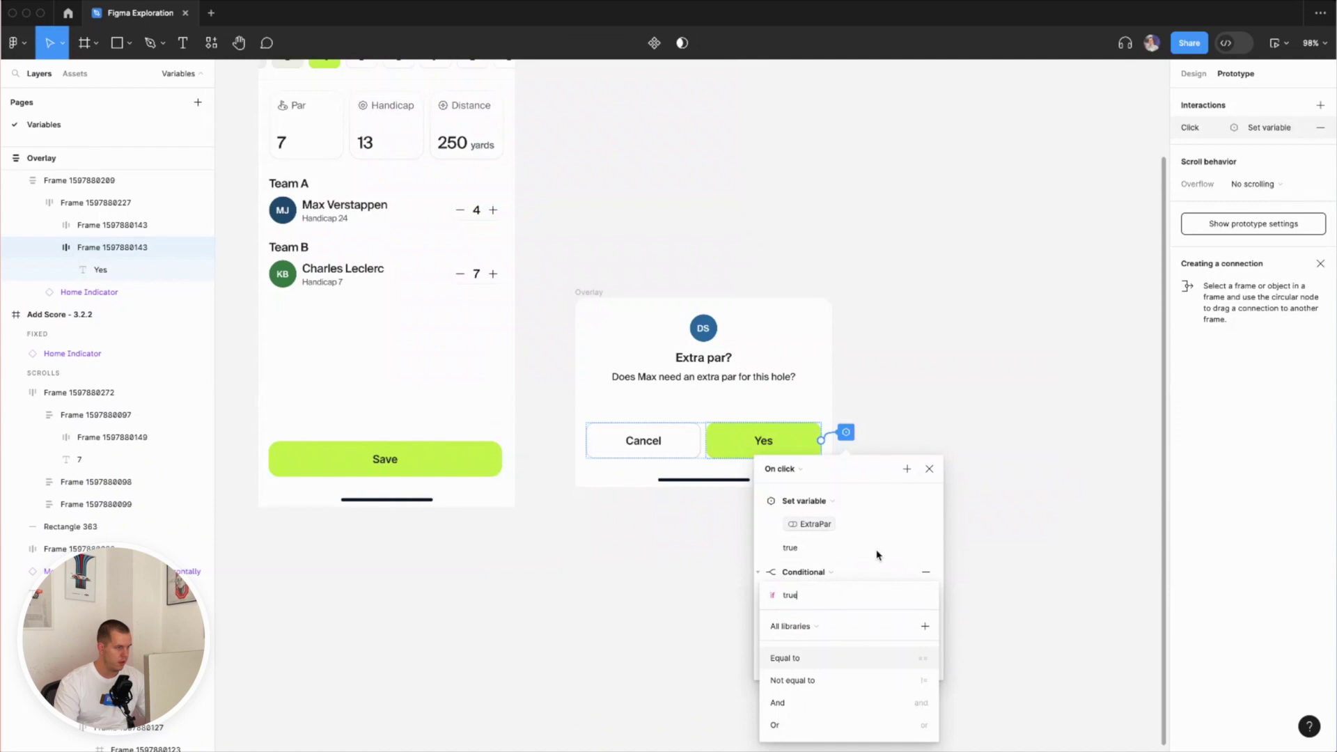
key(Return)
click(794, 616)
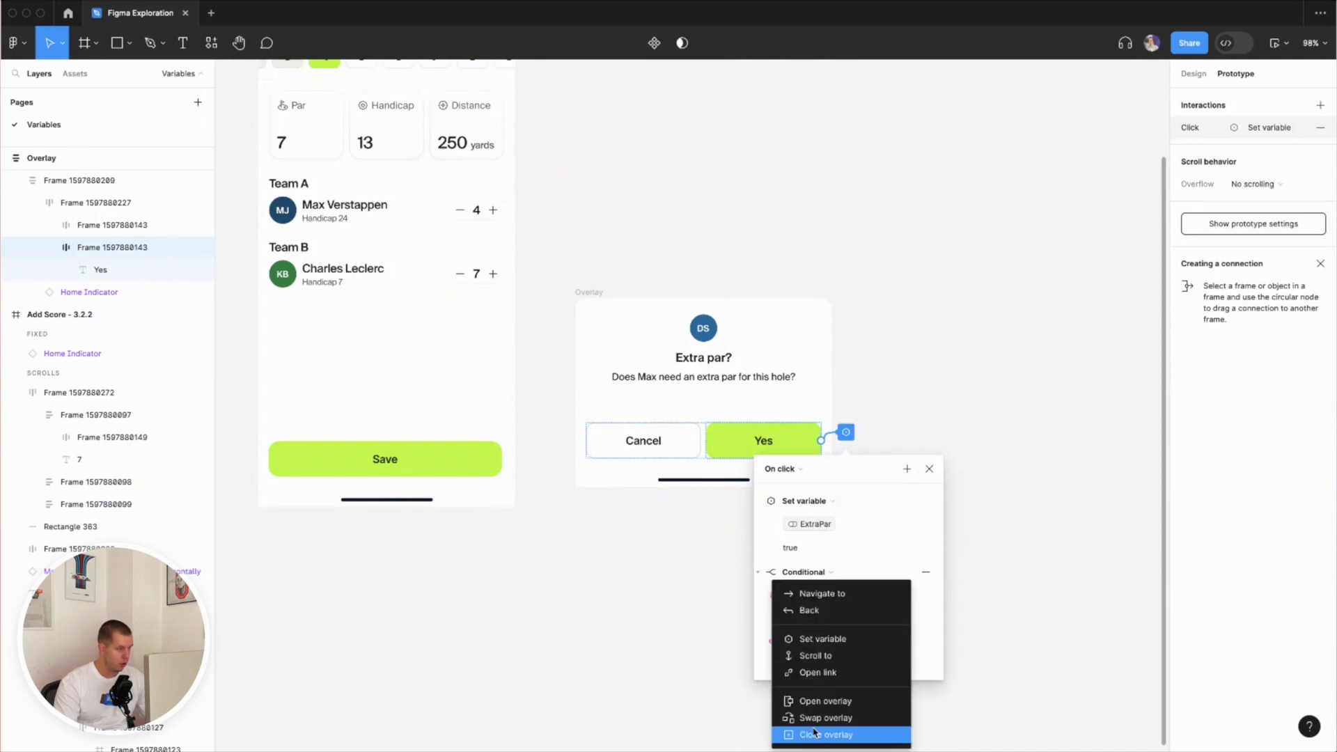
click(814, 732)
click(958, 641)
- Zoom to fit and select the Add Score 3.2.2 frame for presenting
key(shift+1)
click(560, 249)
click(1278, 43)
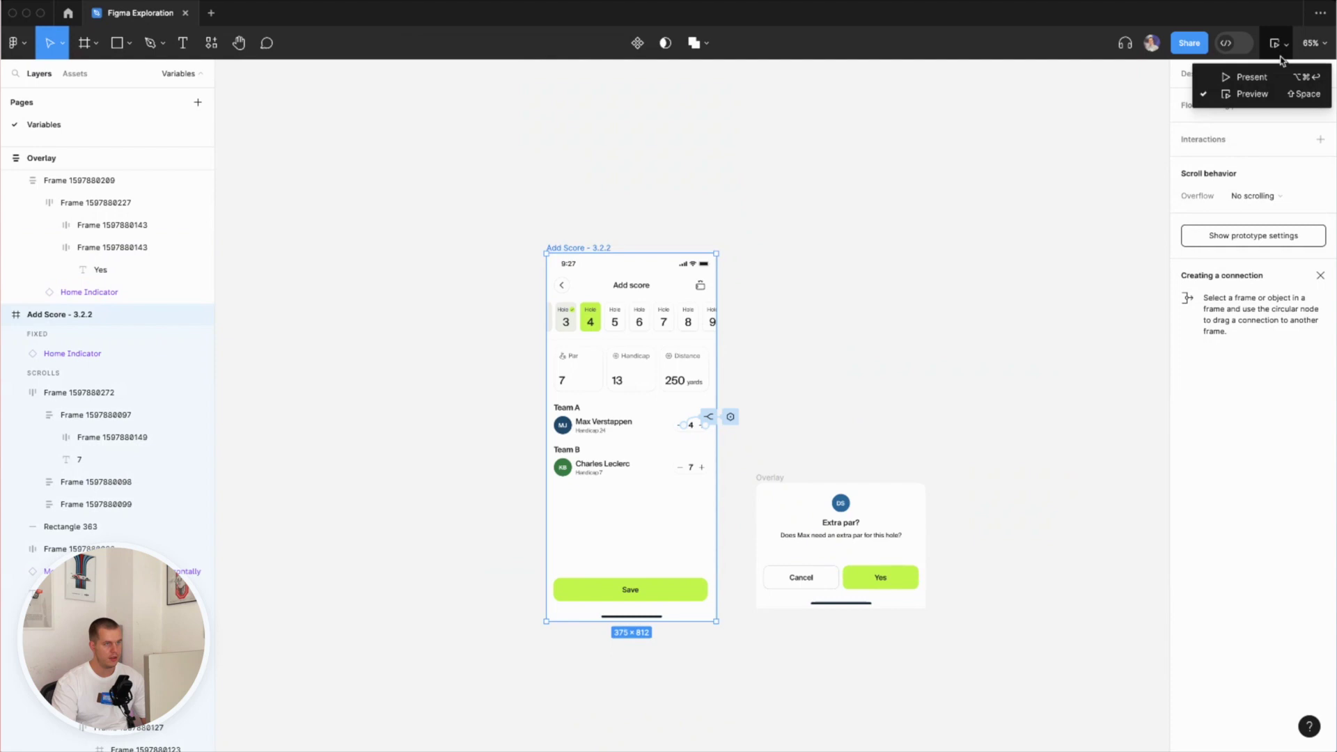
- Preview the Add Score prototype and raise Max Verstappen's score to 7
click(1251, 94)
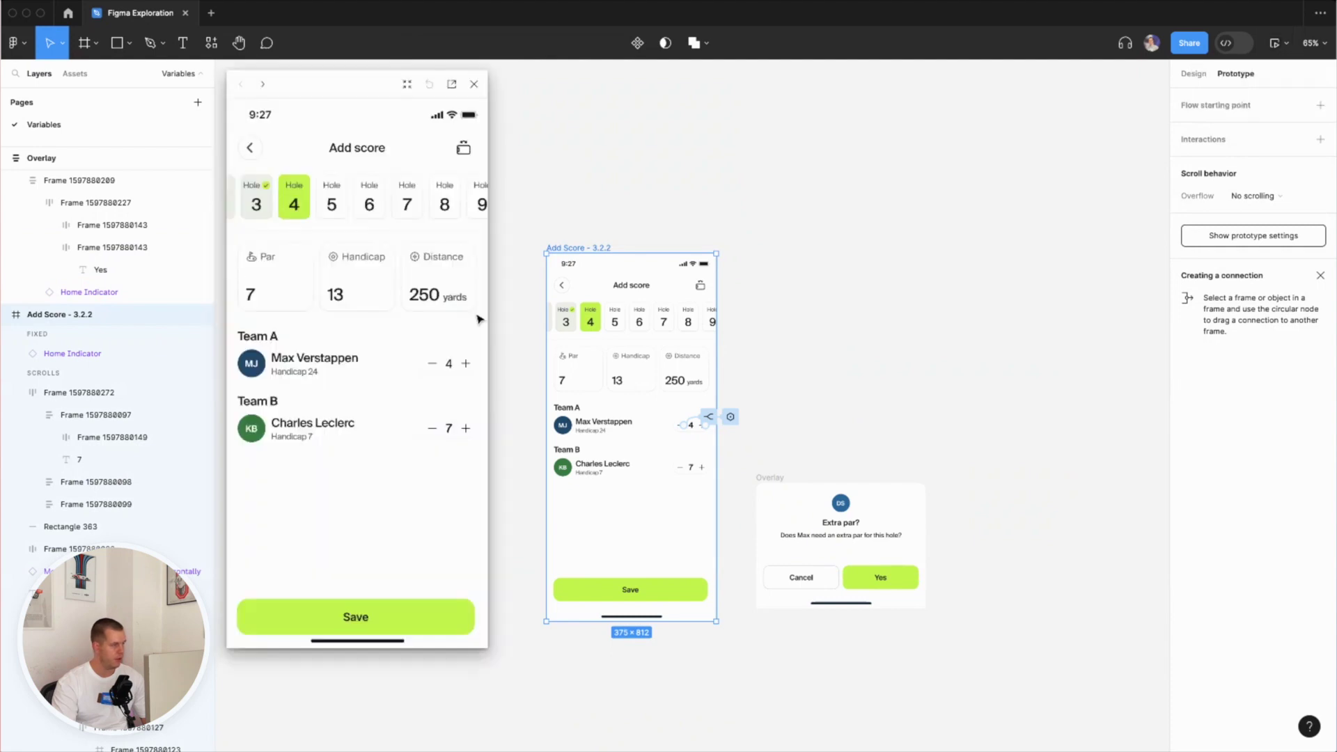
click(433, 364)
click(466, 364)
click(466, 365)
click(466, 365)
click(466, 364)
click(466, 365)
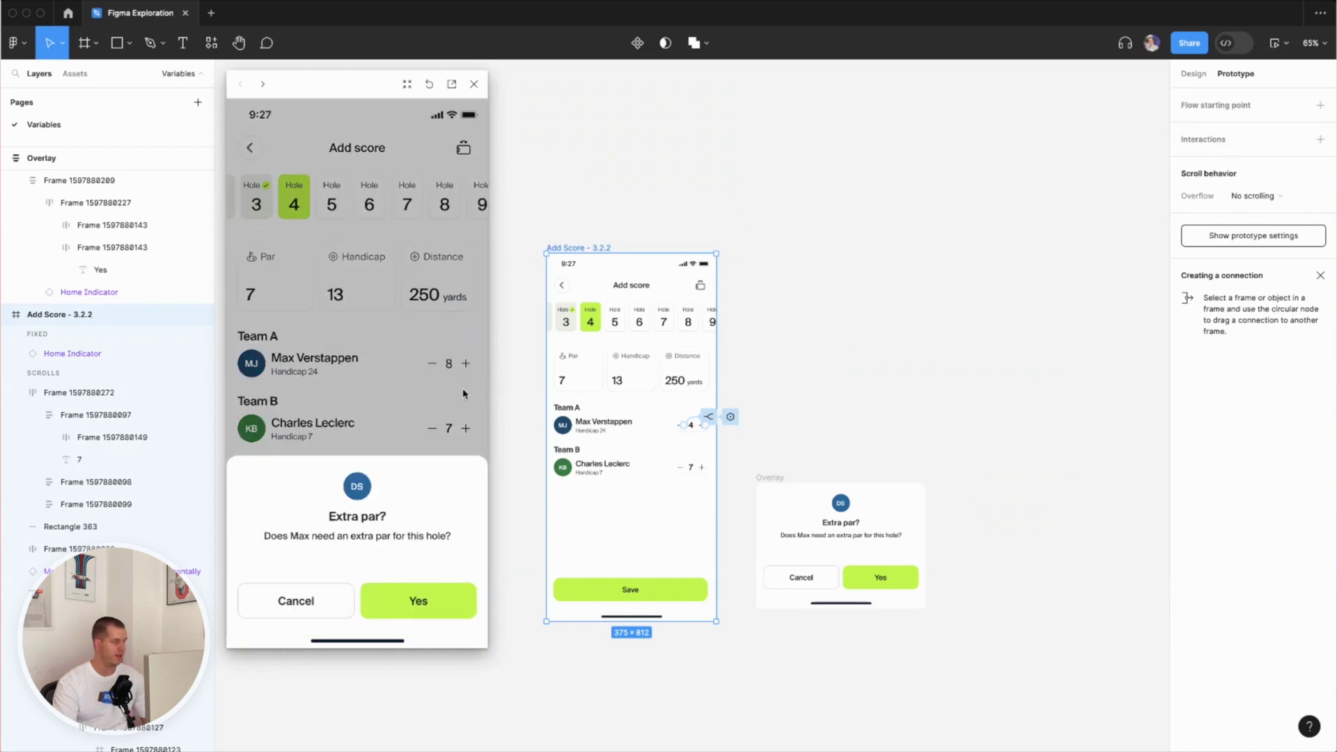
- Score 8, answer Yes on Extra par?, then lower Max's score back to 0
click(385, 600)
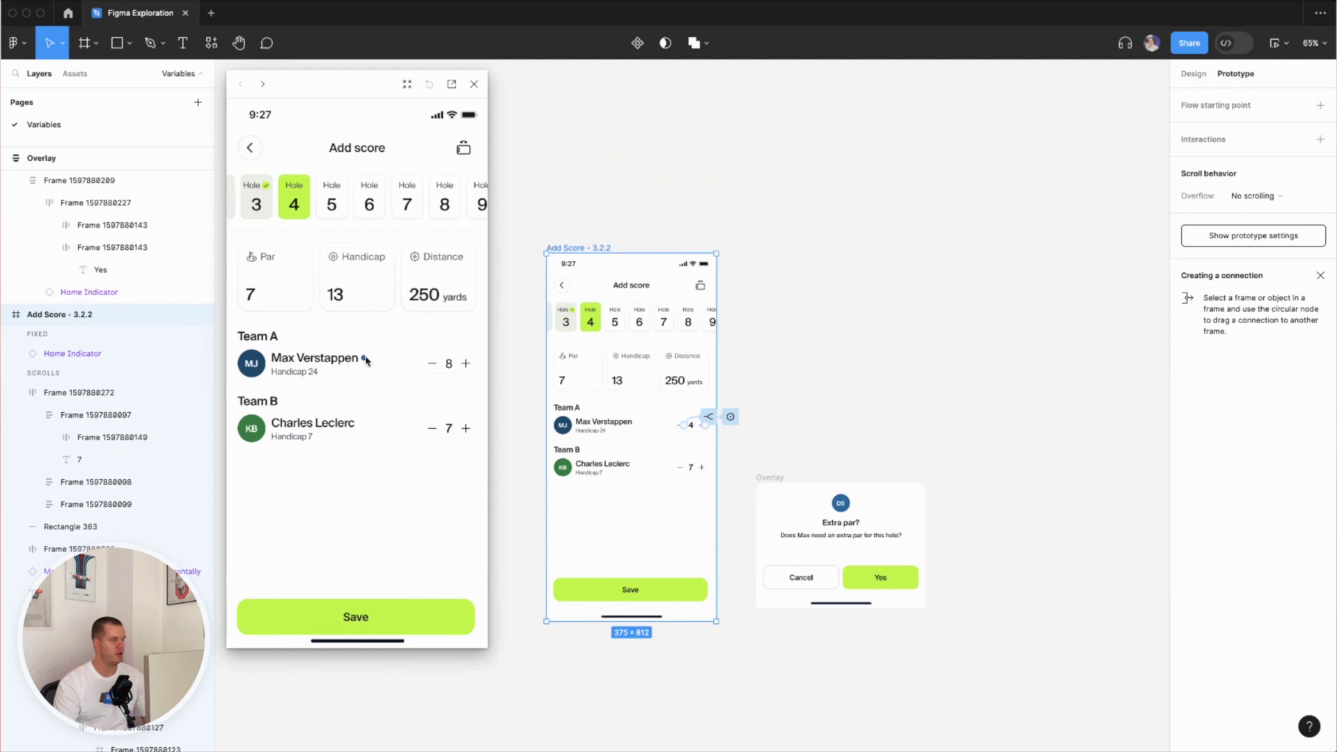
double_click(433, 365)
click(433, 365)
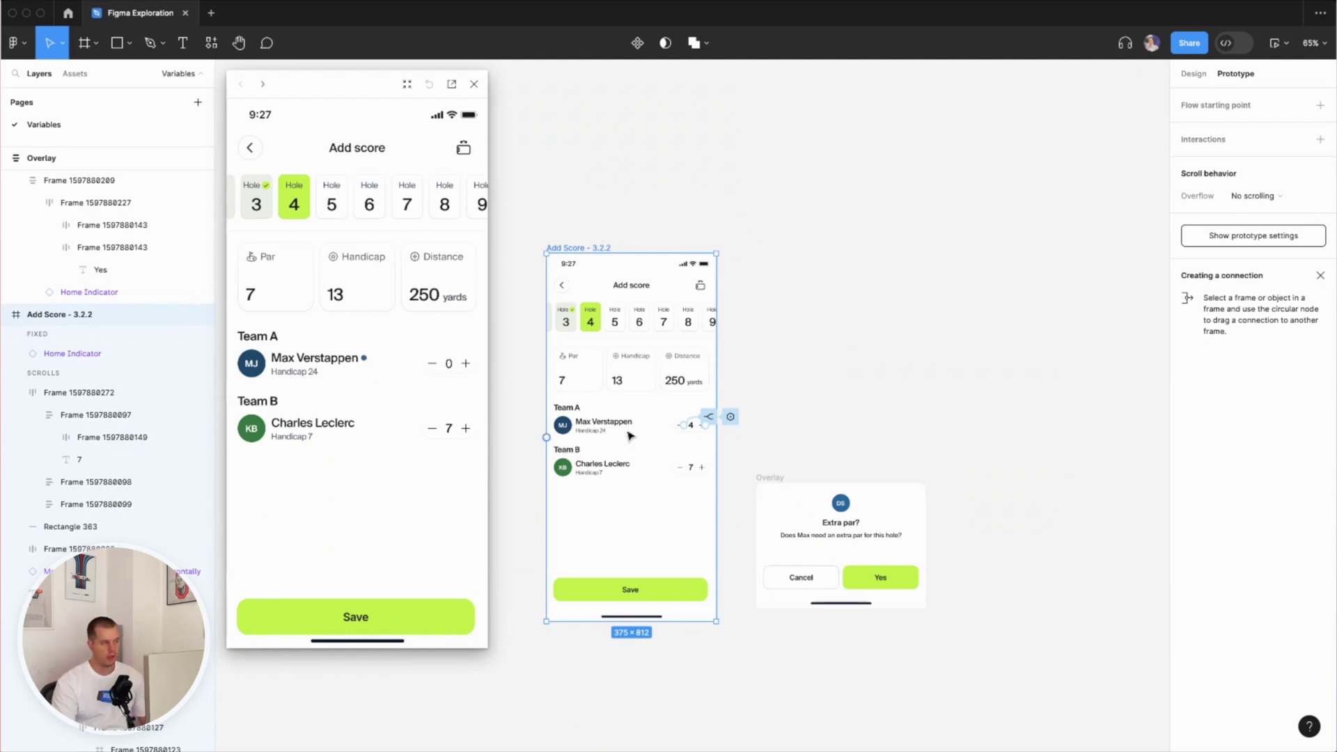